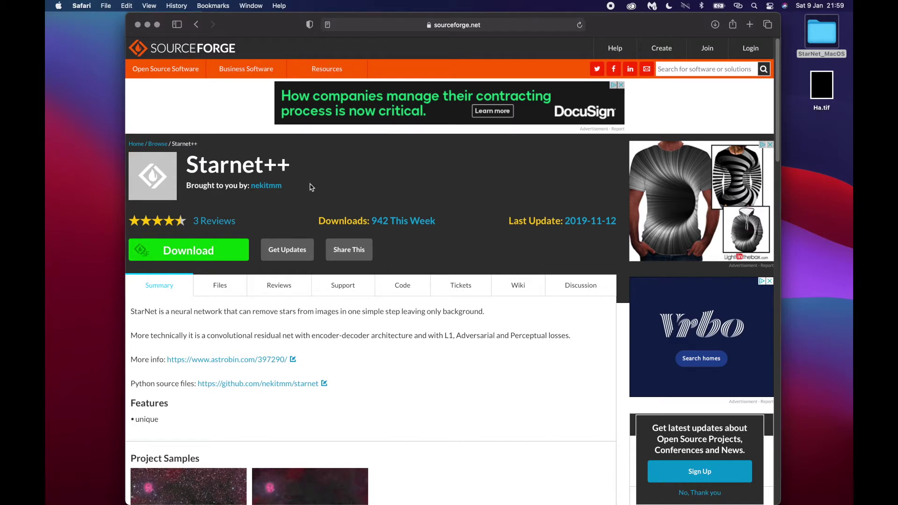
Step: Look through the Starnet++ project files for the v1.1 release folder and close the browser window
left_click(226, 287)
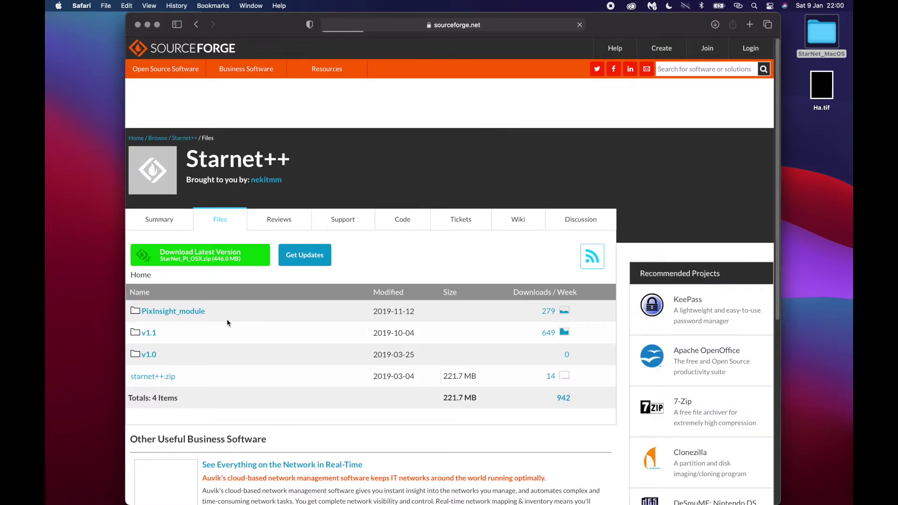
left_click(151, 335)
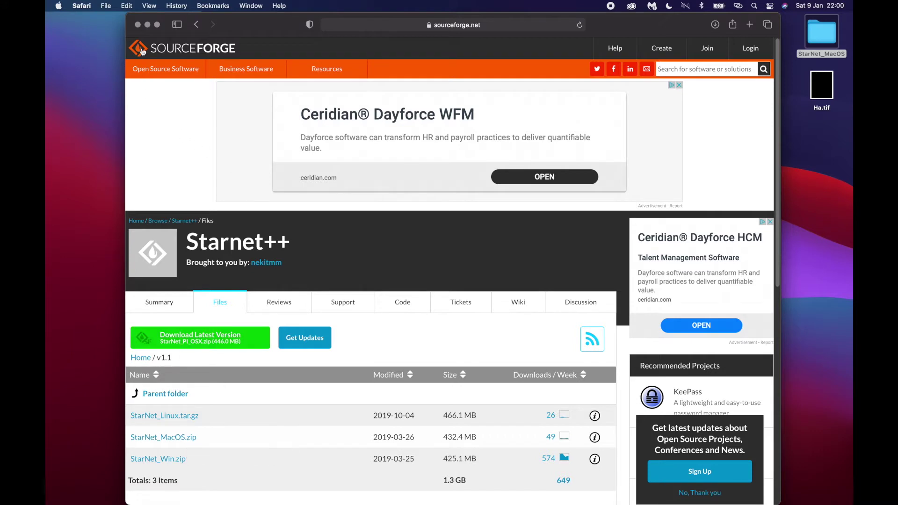
left_click(137, 25)
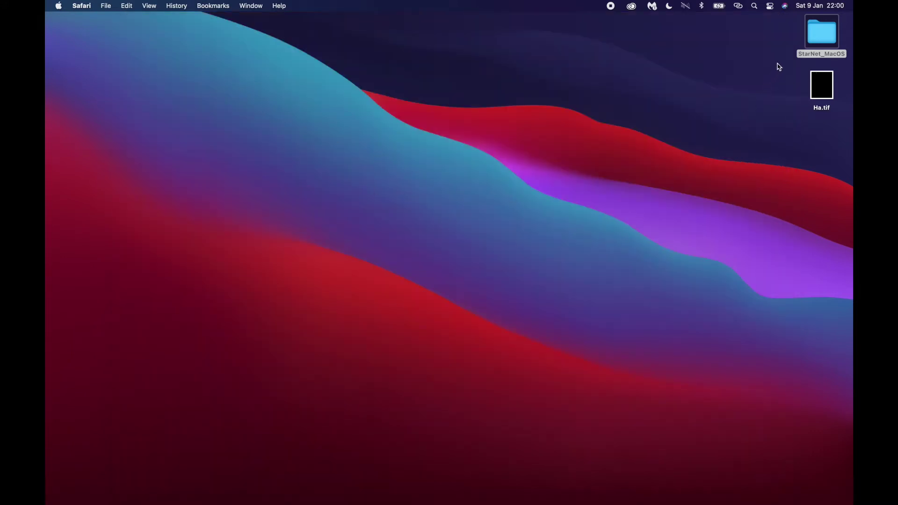
left_click(812, 39)
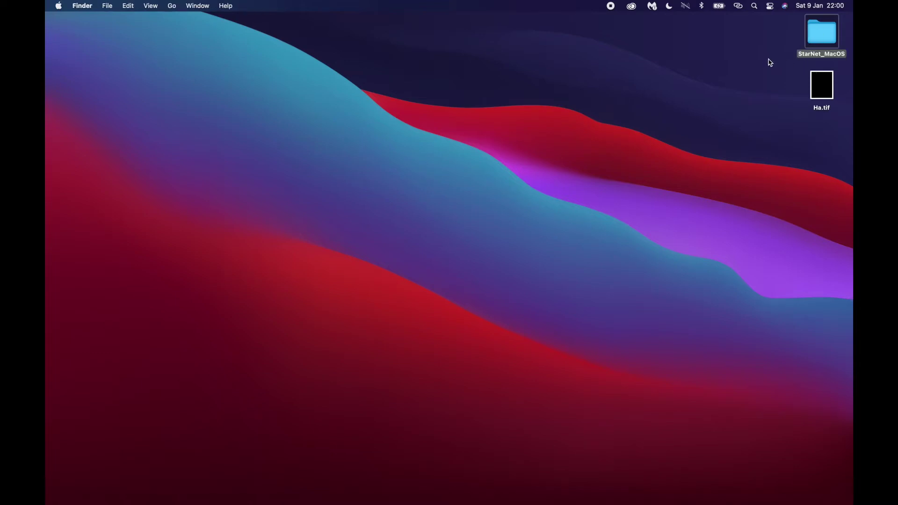
left_click(626, 104)
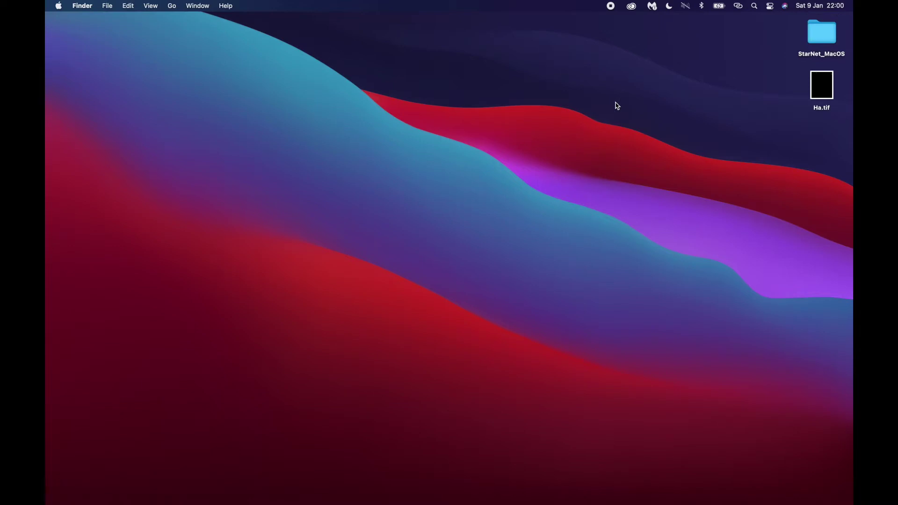
Step: Search for and launch Terminal, and move its window toward the middle of the desktop
key("super+space")
type("quick")
key("super+a")
type("termin")
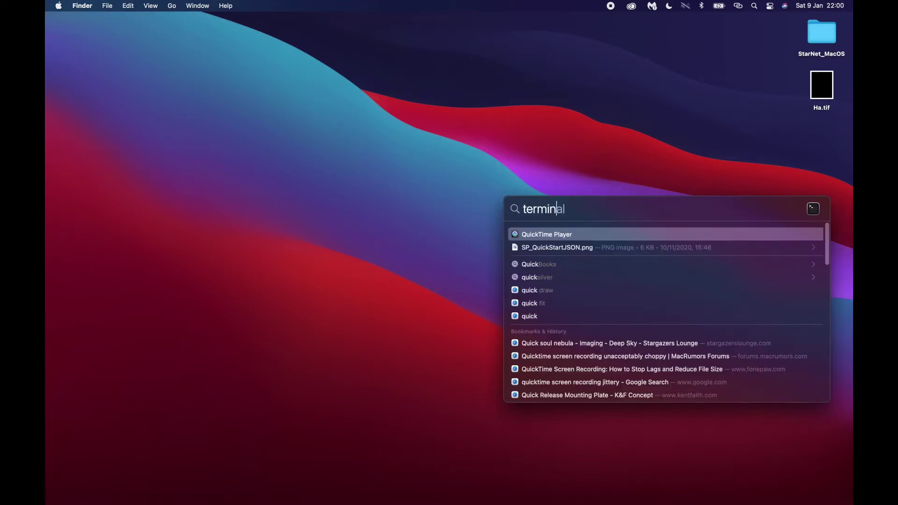
key("Return")
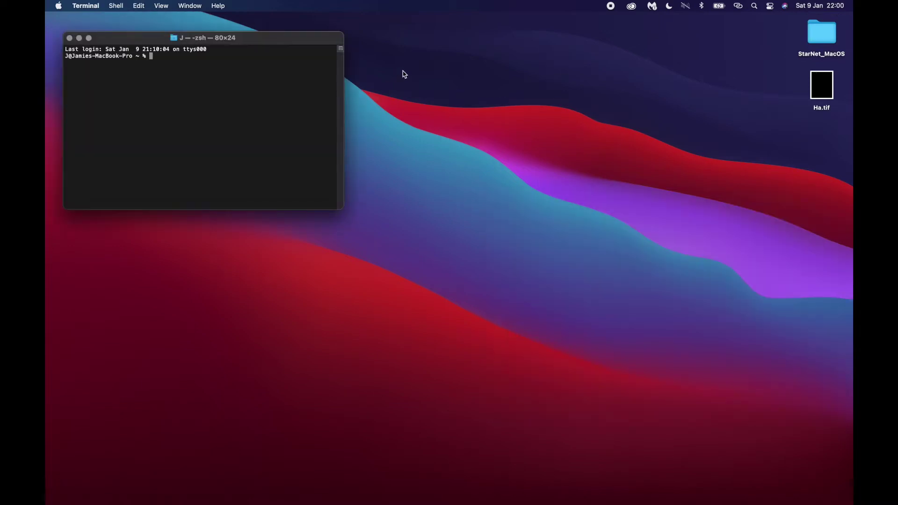
left_click_drag(294, 40, 470, 71)
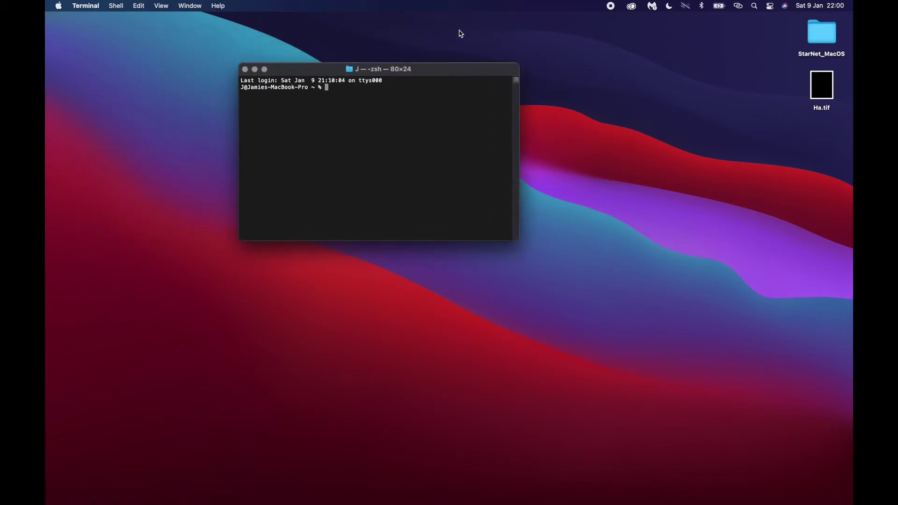
Step: Change the working directory to the StarNet_MacOS folder on the desktop with the cd command
type("cd")
left_click_drag(821, 39, 426, 112)
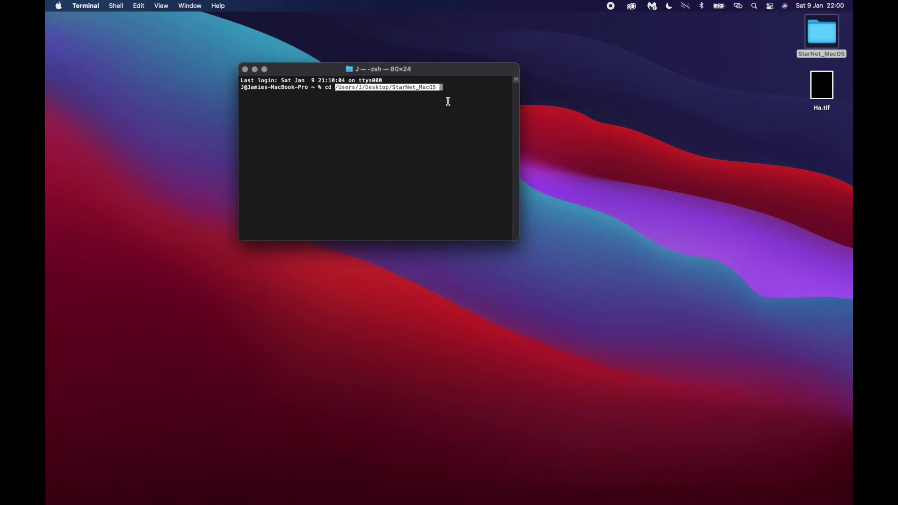
key("Return")
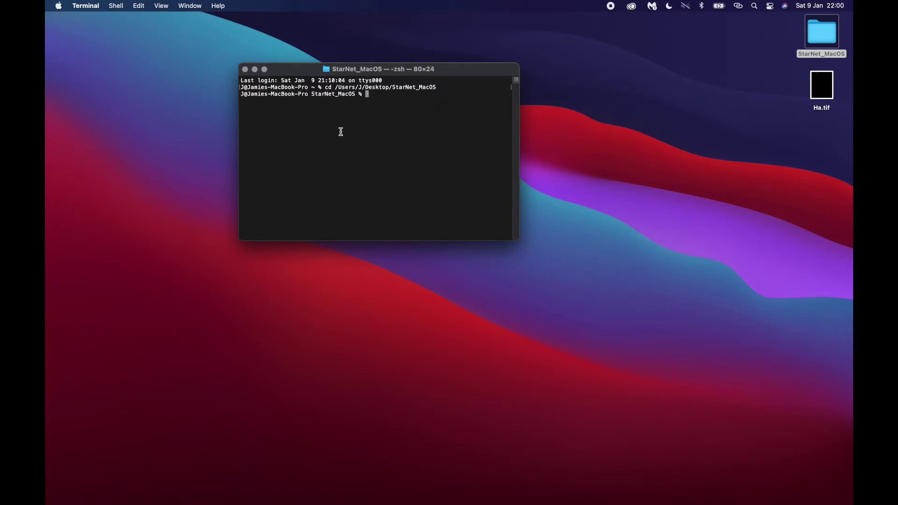
left_click_drag(311, 93, 353, 94)
left_click(426, 118)
Step: Make rgb_starnet++ and run_rgb_starnet.sh executable with chmod +x
type("chmod +x ./rgb_")
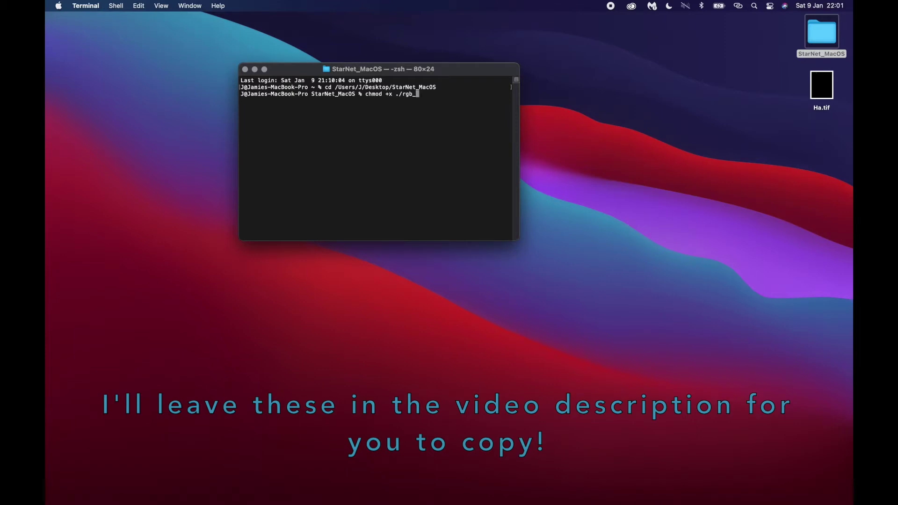
key("Tab")
key("Return")
type("chmod +x ./")
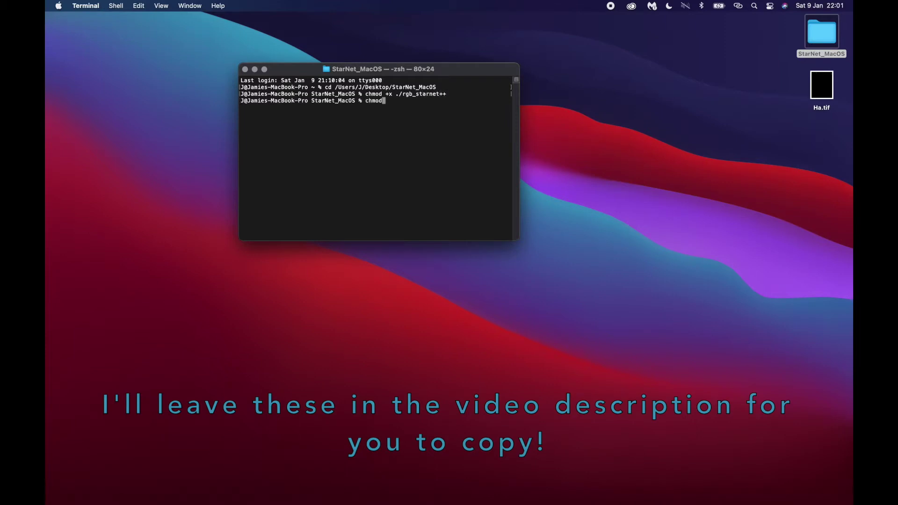
type("run_rgb_starnet.sh")
key("Return")
Step: Make mono_starnet++ and run_mono_starnet.sh executable with chmod +x, and move the Terminal window aside
type("chmod +x ./mono_")
key("Tab")
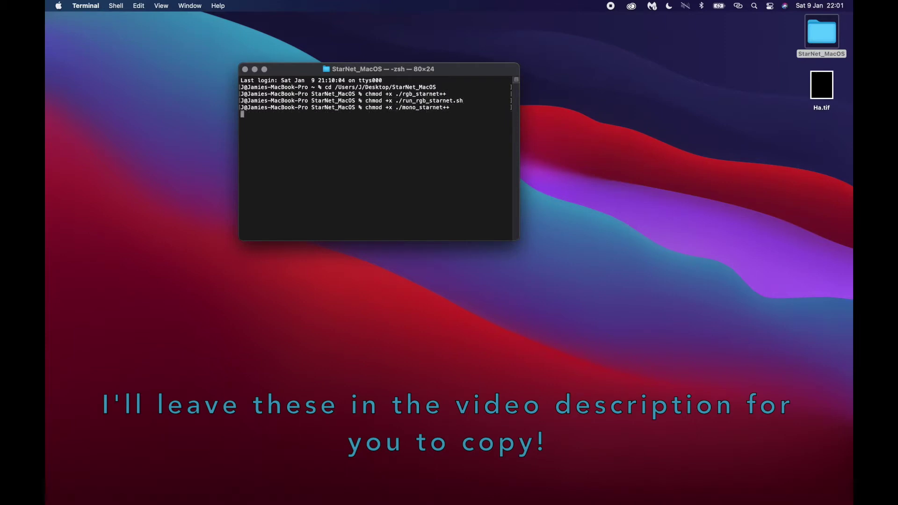
key("Return")
type("chmod +x ./run_mono")
key("Tab")
key("Return")
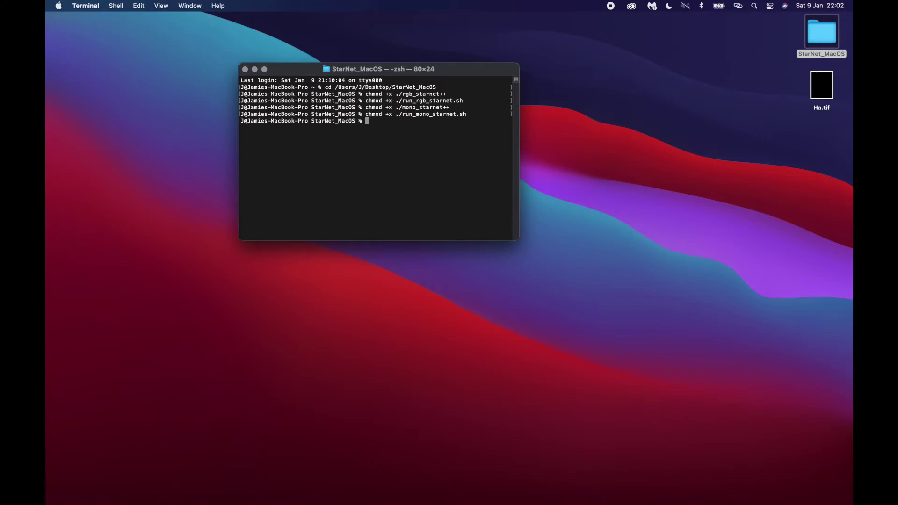
left_click_drag(479, 73, 341, 43)
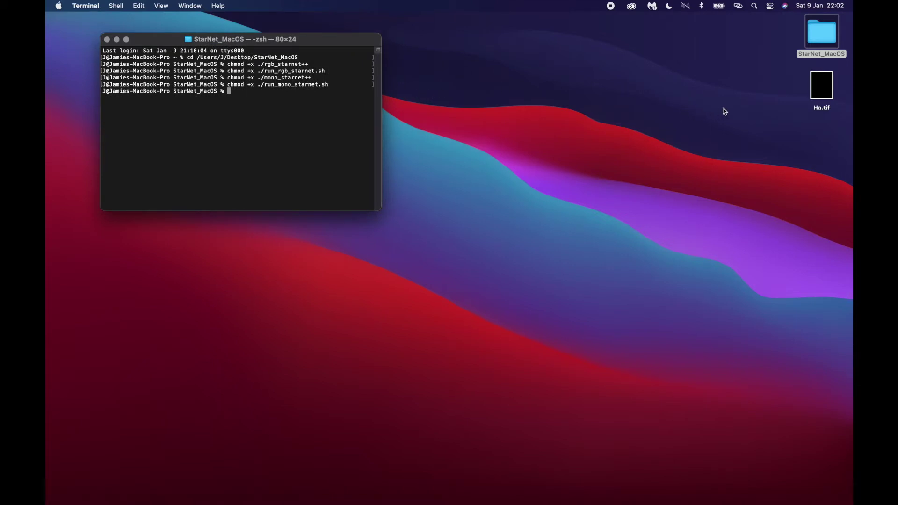
Step: Preview Ha.tif from the desktop and open it in Photoshop
left_click(817, 97)
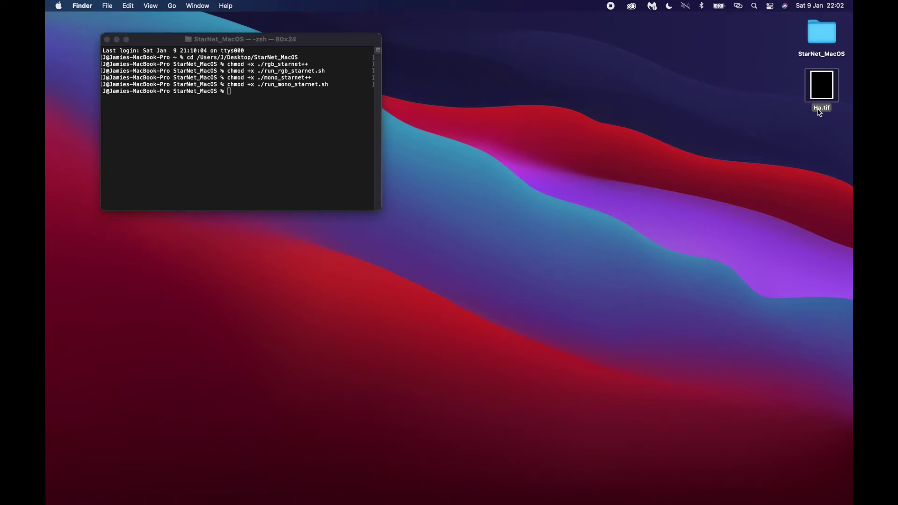
key("space")
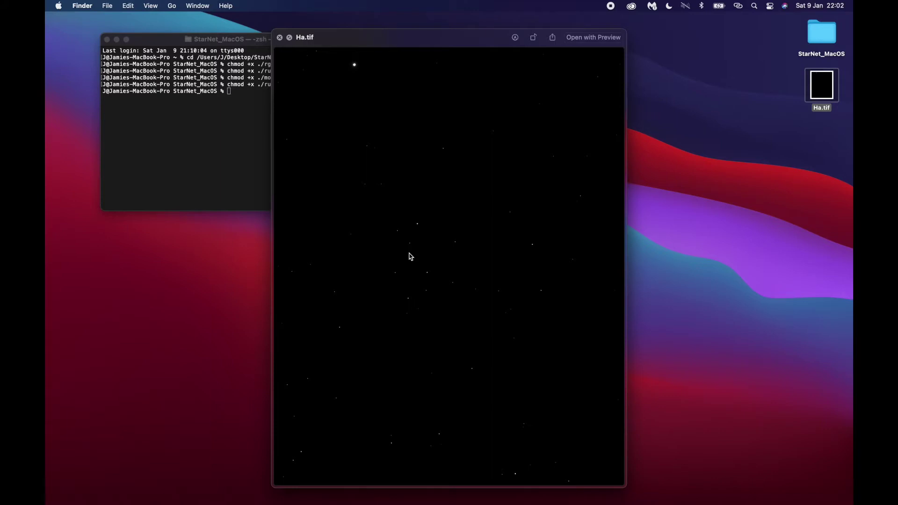
key("space")
left_click_drag(804, 95, 483, 490)
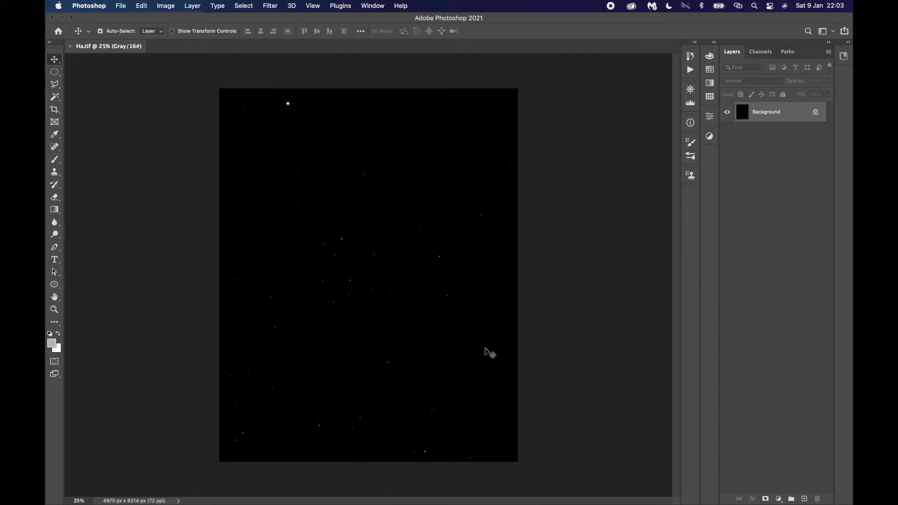
Step: Duplicate the Background layer and brighten the copy with Levels, setting the midtone input to about 3.58
left_click_drag(756, 121, 803, 499)
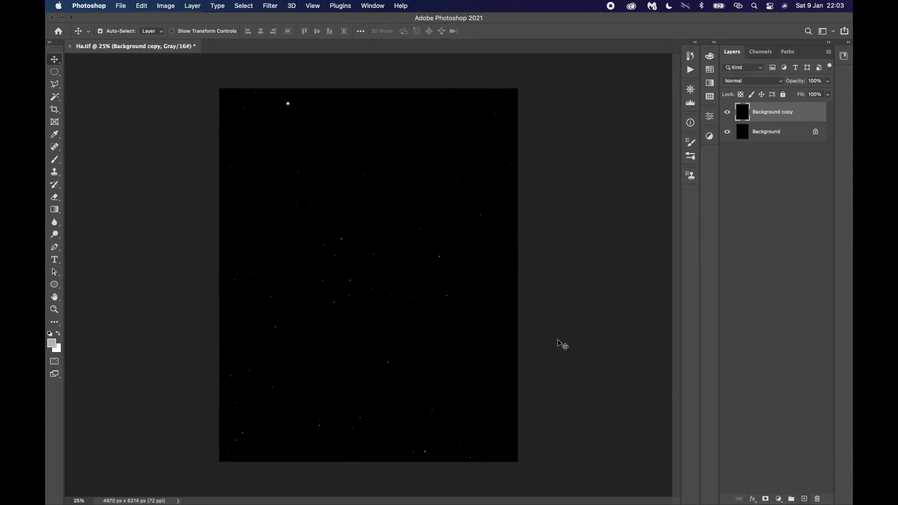
key("super+l")
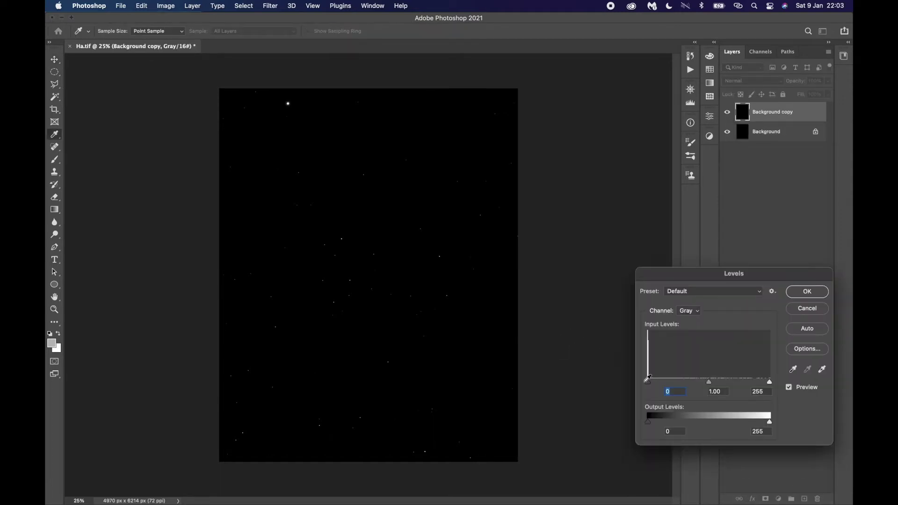
left_click_drag(709, 382, 660, 386)
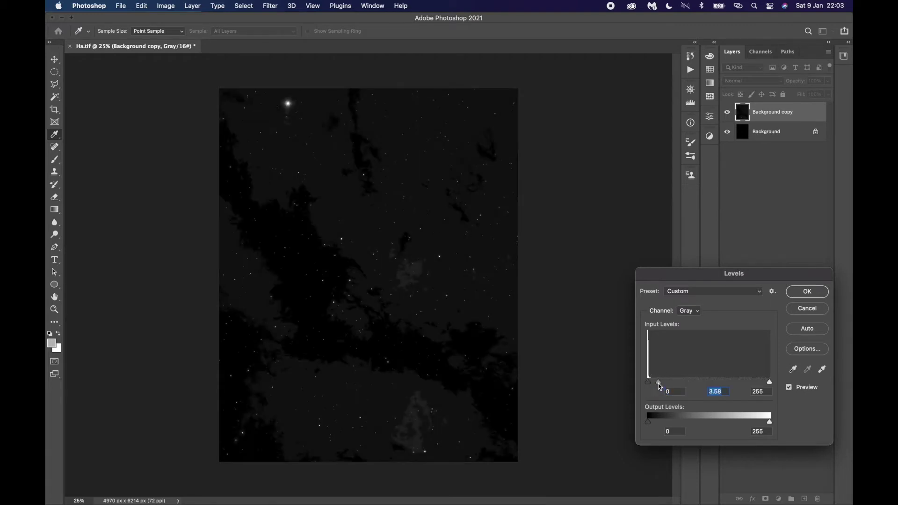
key("Return")
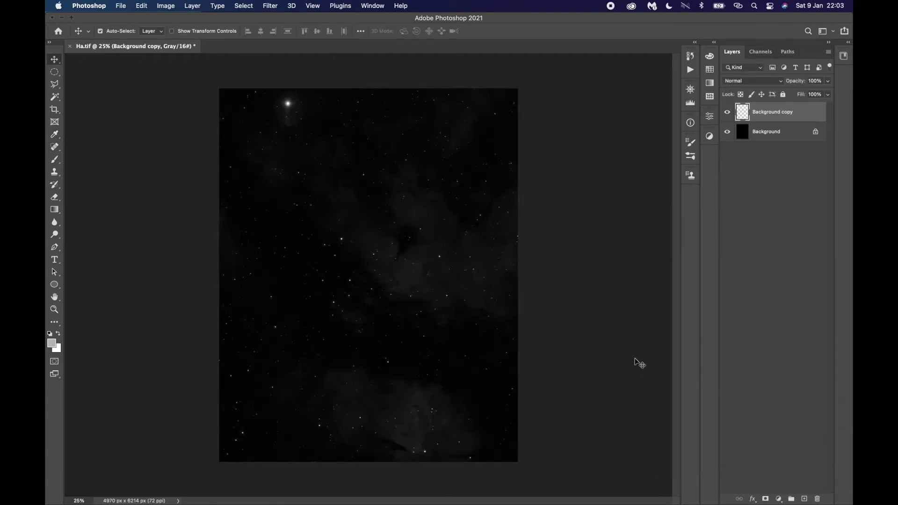
Step: Apply Levels again to the background copy with the midtone input at about 1.86
key("super+l")
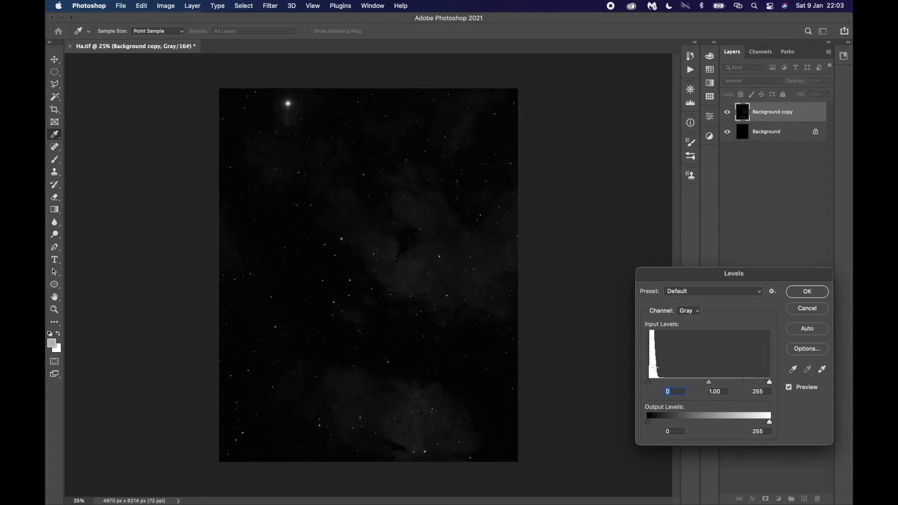
left_click_drag(709, 383, 683, 386)
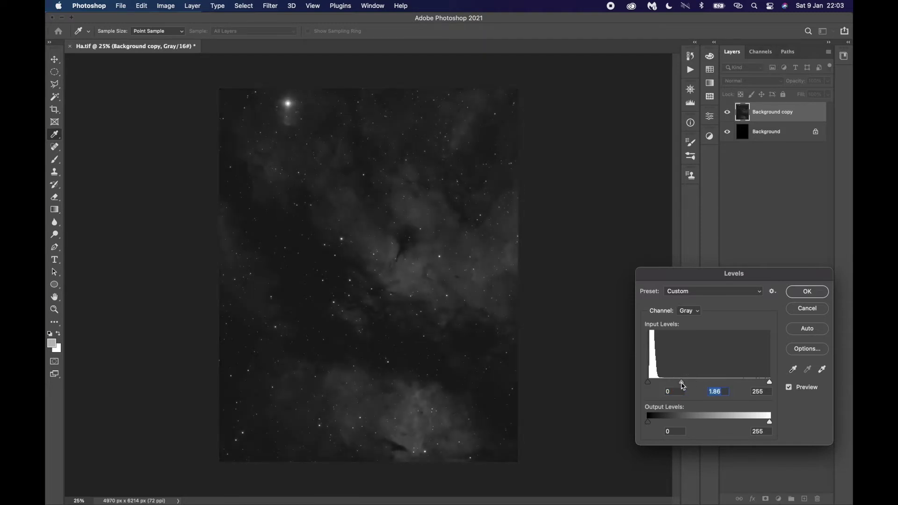
key("Return")
Step: Darken the background copy's sky with Levels, raising the shadow input level to about 11
key("super+l")
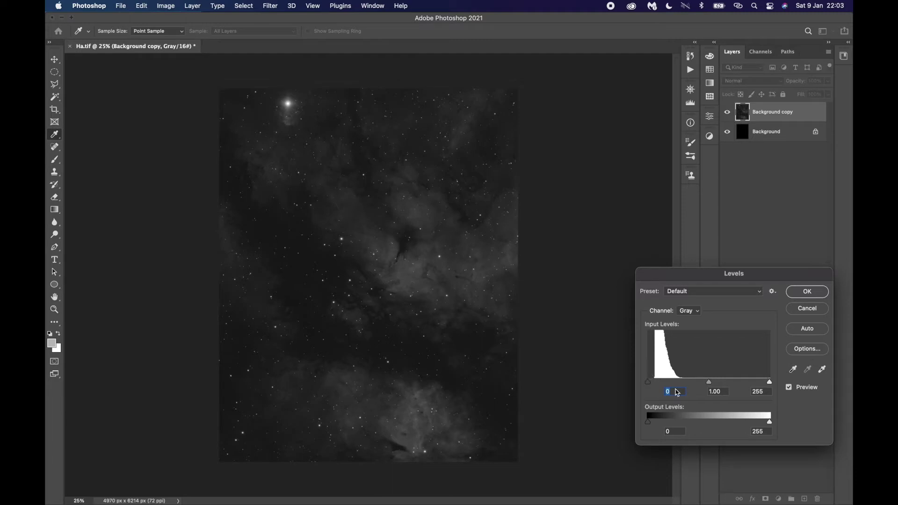
left_click(653, 386)
left_click_drag(654, 386, 654, 387)
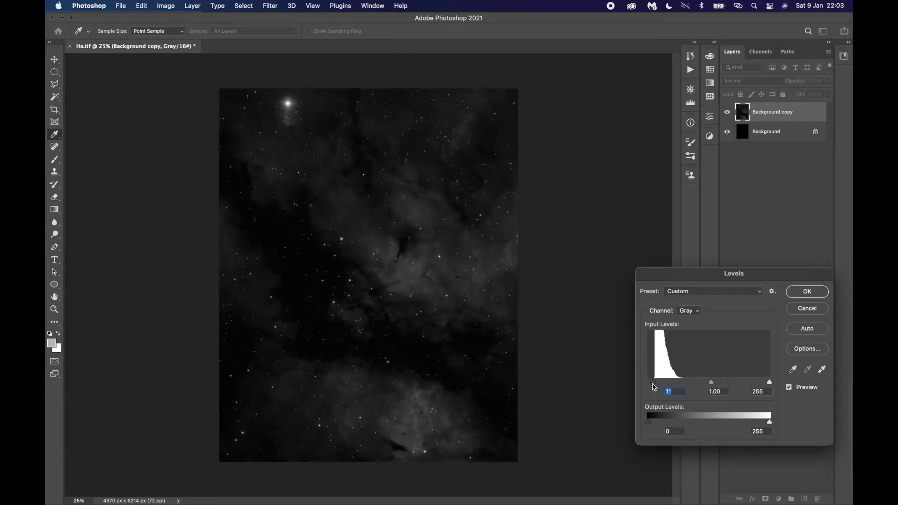
key("Escape")
key("super+l")
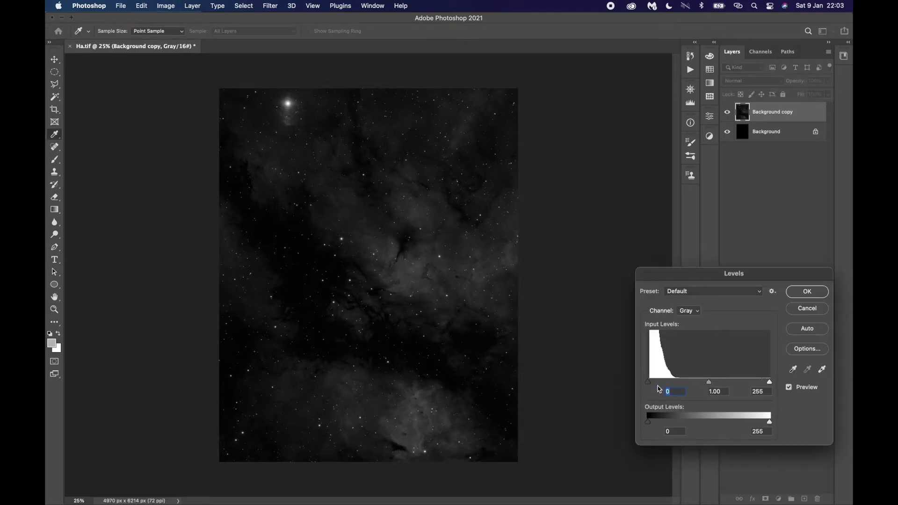
left_click(799, 309)
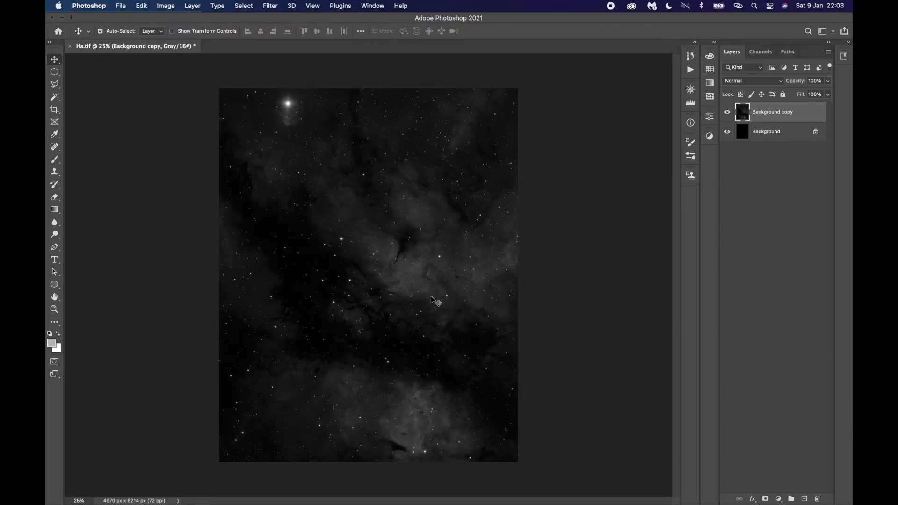
Step: Examine the stretched image's stars and nebula detail up close and as a whole
key("super")
key("super+plus")
key("super+plus")
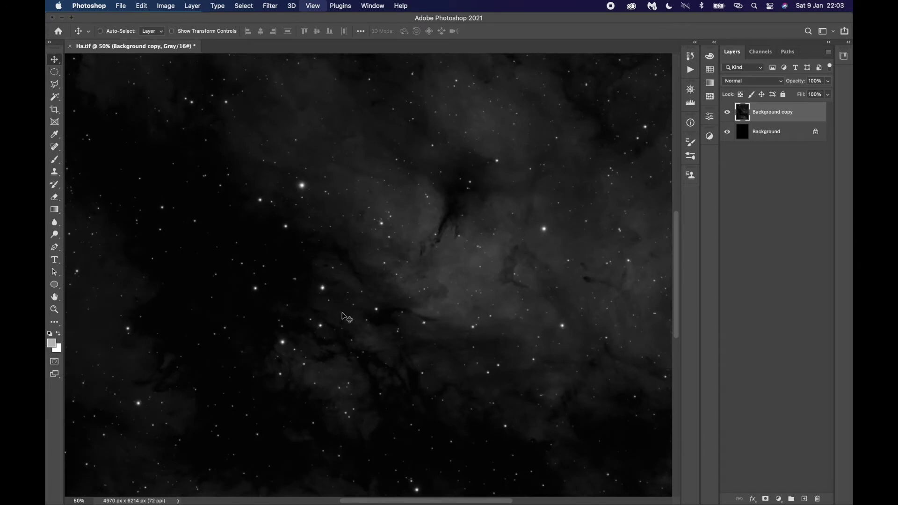
key("super+plus")
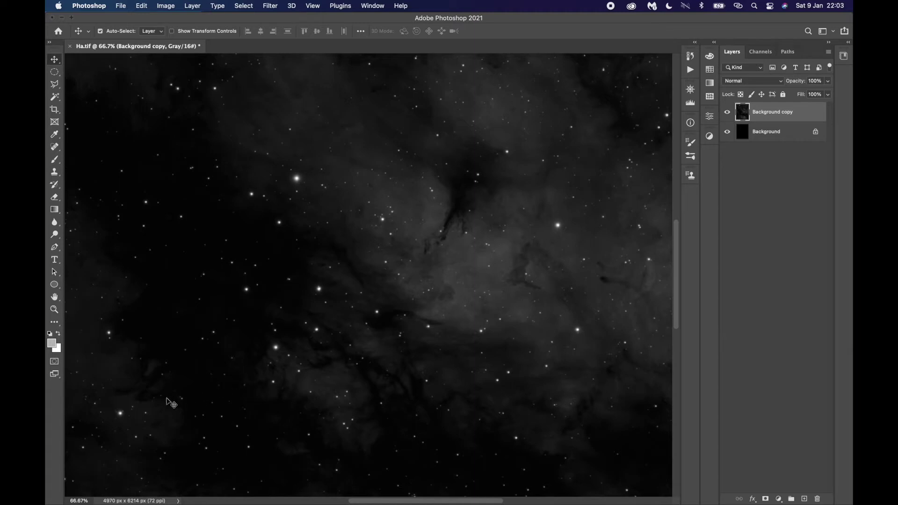
key("super+0")
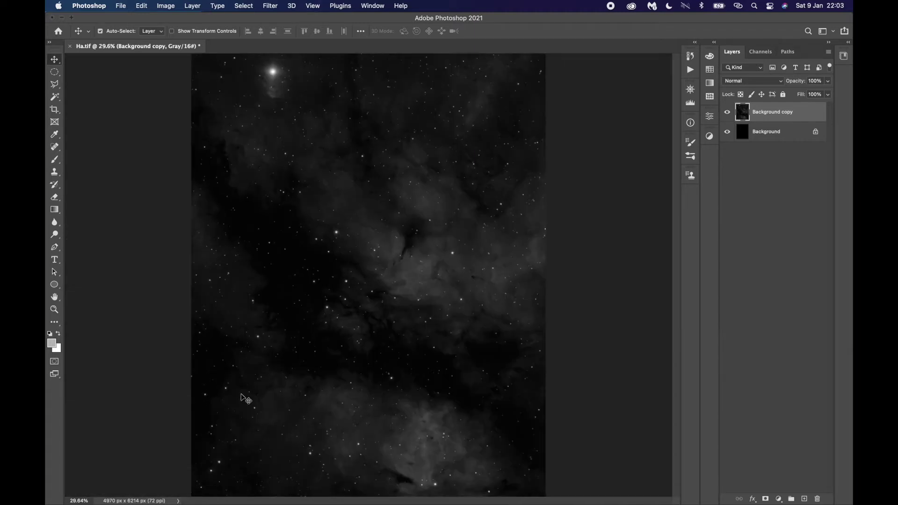
key("super+minus")
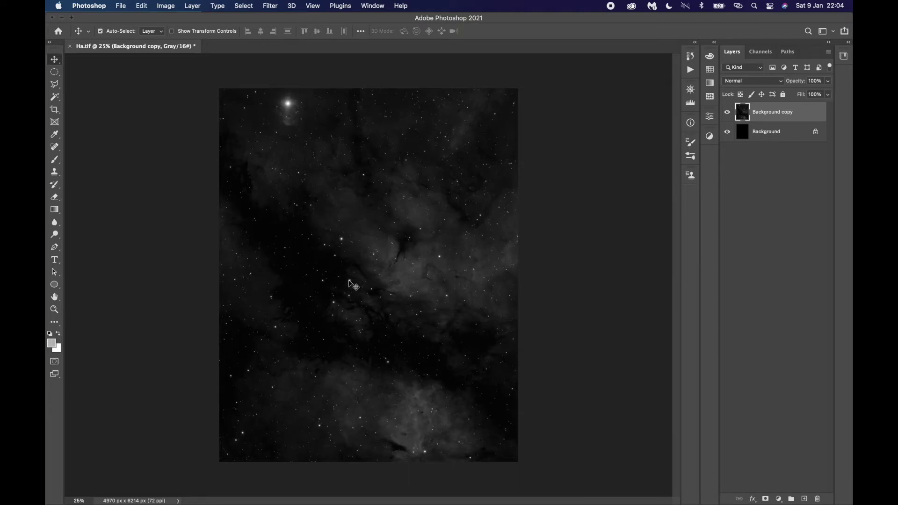
Step: Merge the background copy down into the Background layer and save Ha.tif
key("super+e")
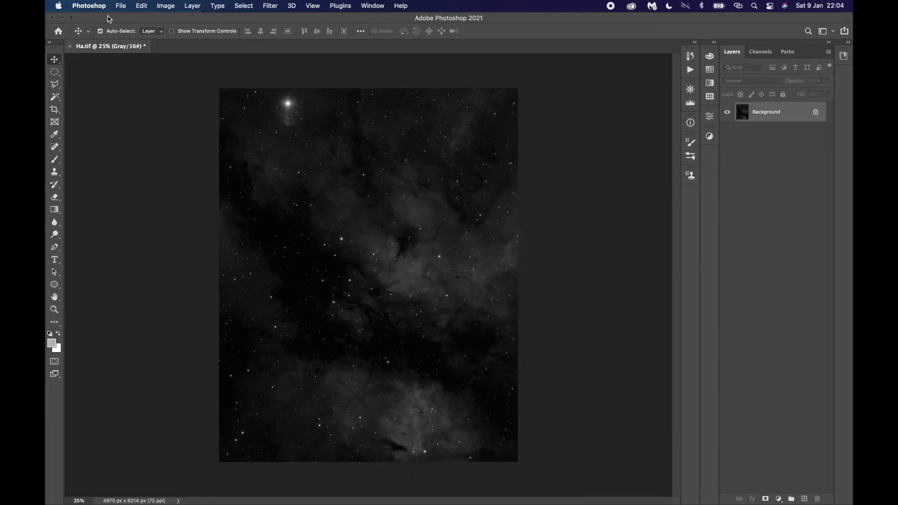
left_click(121, 7)
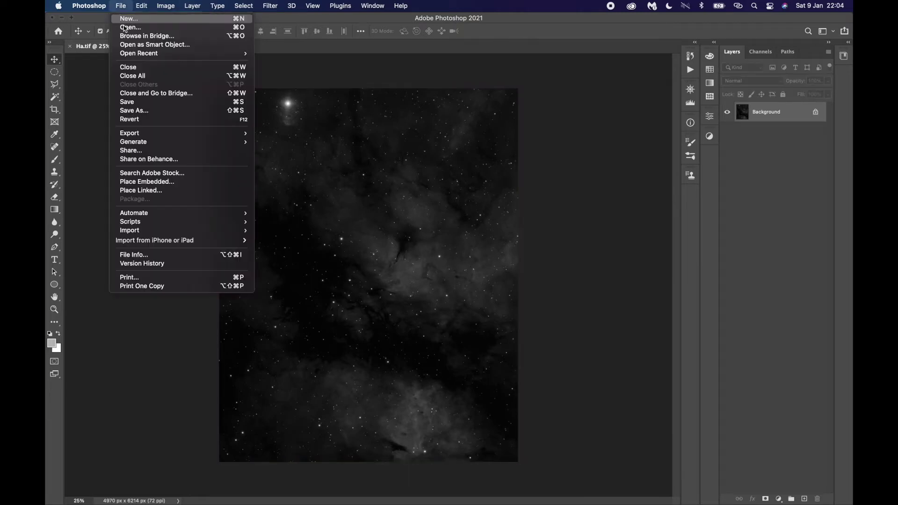
left_click(134, 104)
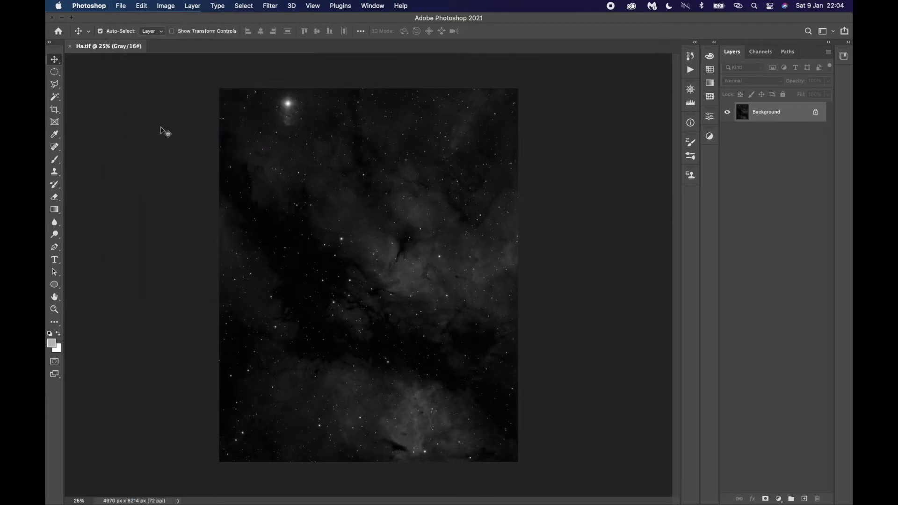
Step: Check the colour mode and bit depth set for Ha.tif
left_click(165, 8)
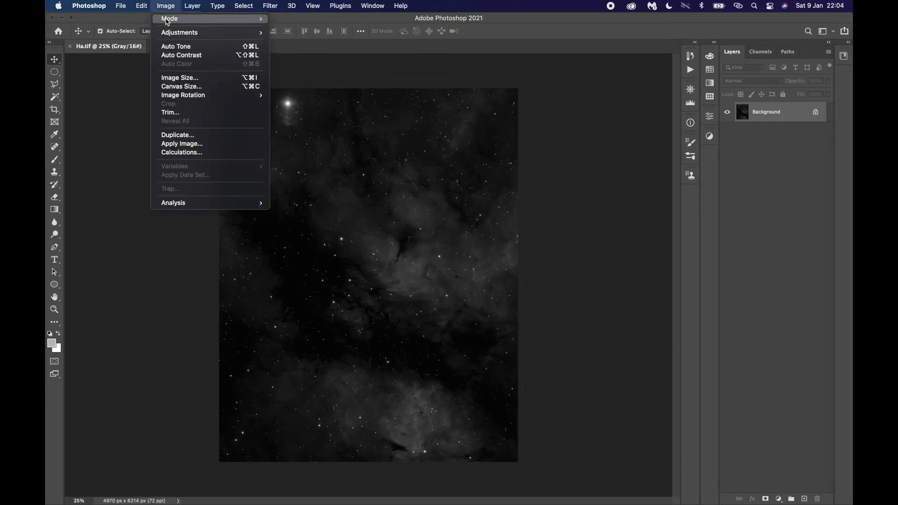
mouse_move(178, 21)
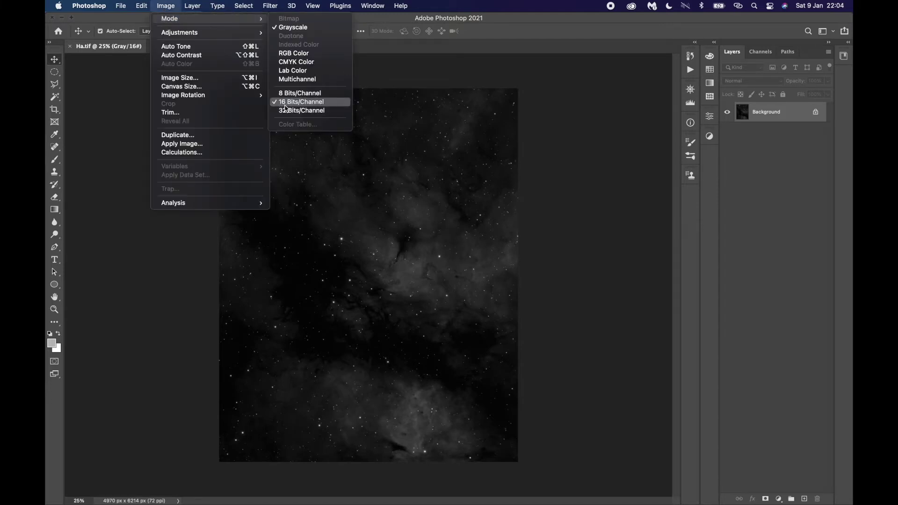
left_click(127, 131)
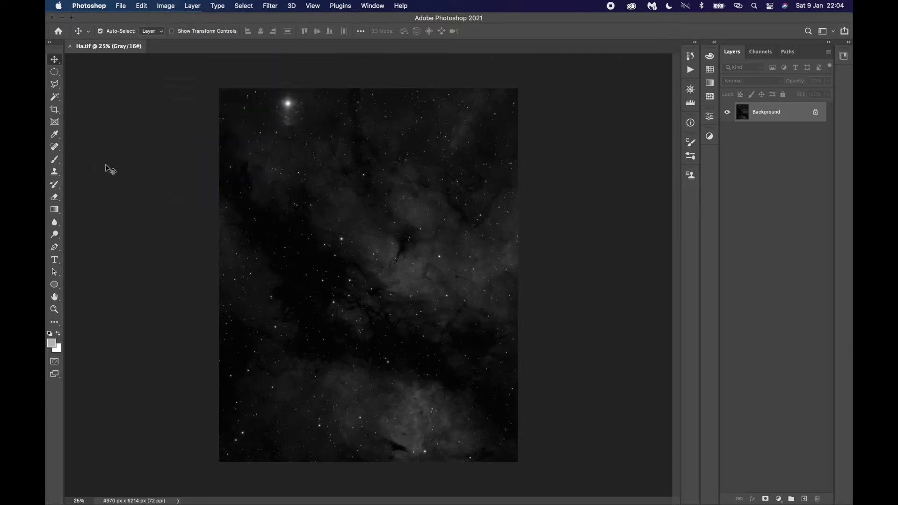
Step: Close the Photoshop window, preview Ha.tif on the desktop and move it into the StarNet_MacOS folder
left_click(52, 17)
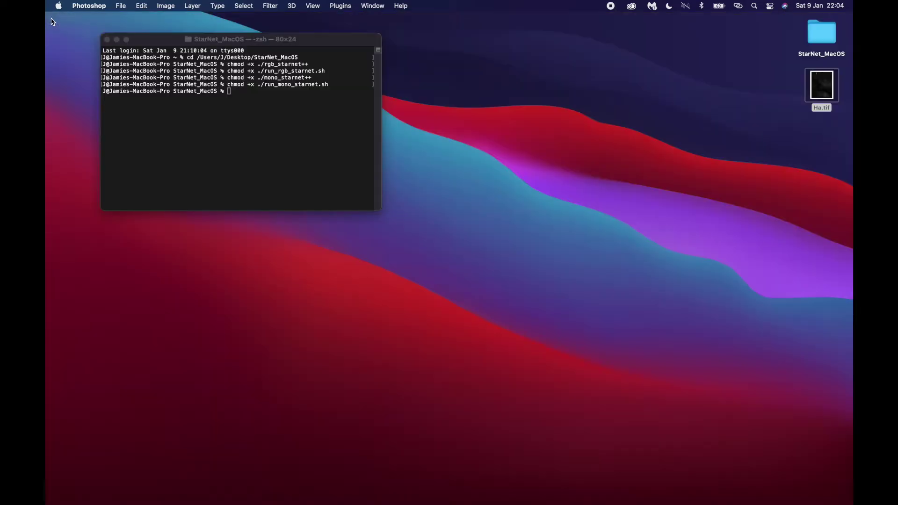
double_click(822, 33)
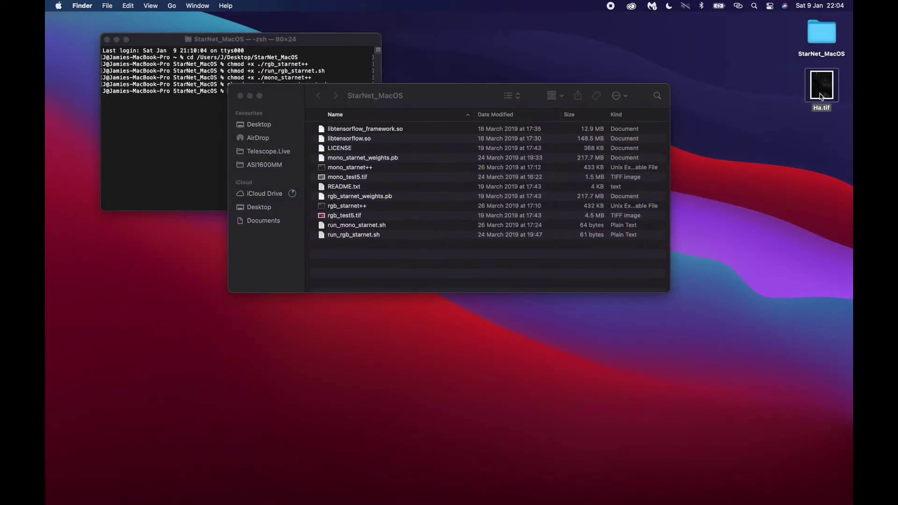
key("space")
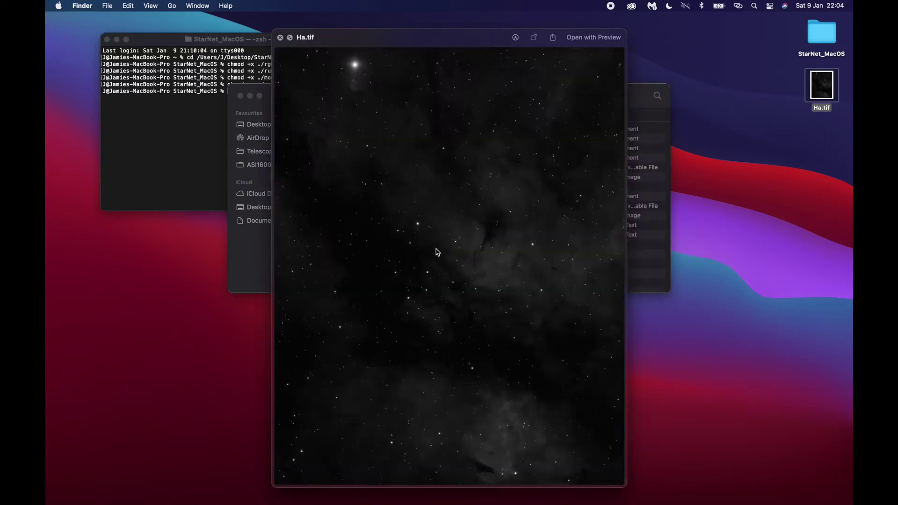
key("space")
left_click_drag(822, 85, 382, 256)
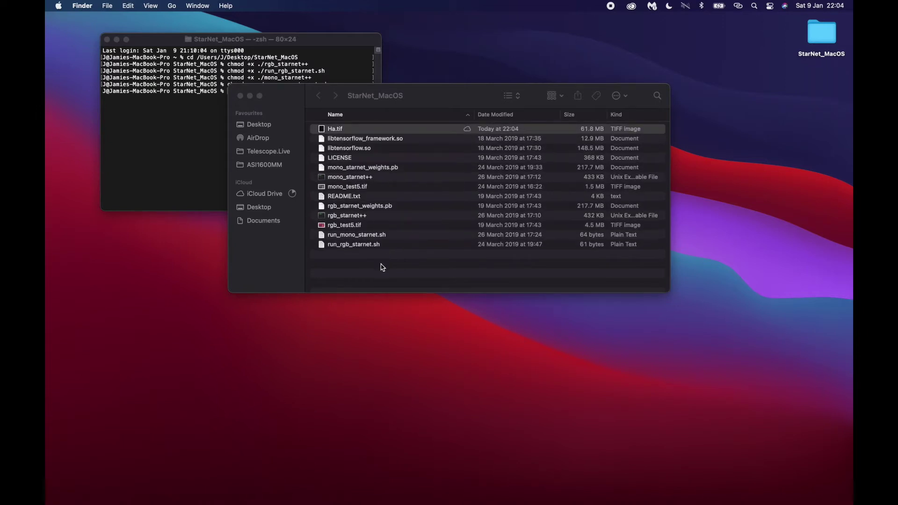
left_click(407, 96)
left_click_drag(408, 97, 565, 100)
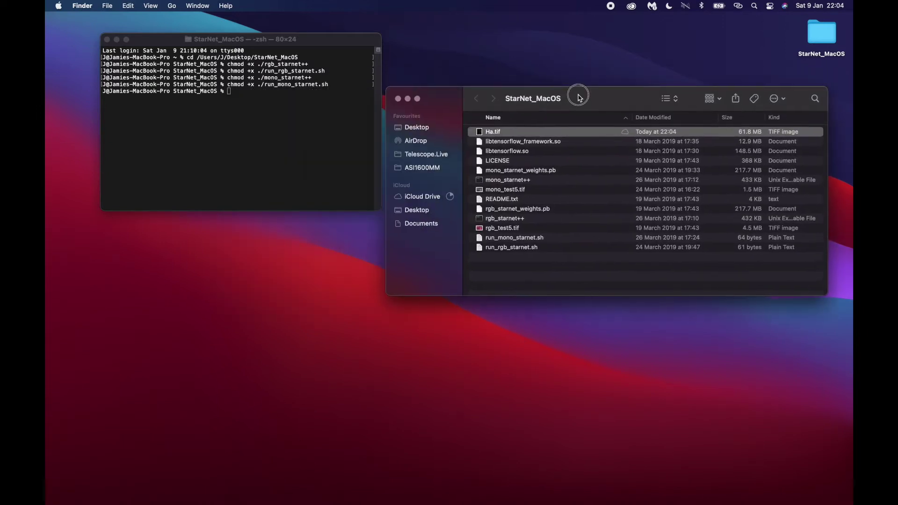
Step: Open run_mono_starnet.sh from the StarNet_MacOS folder in TextEdit and place its window below the Terminal window
left_click(496, 240)
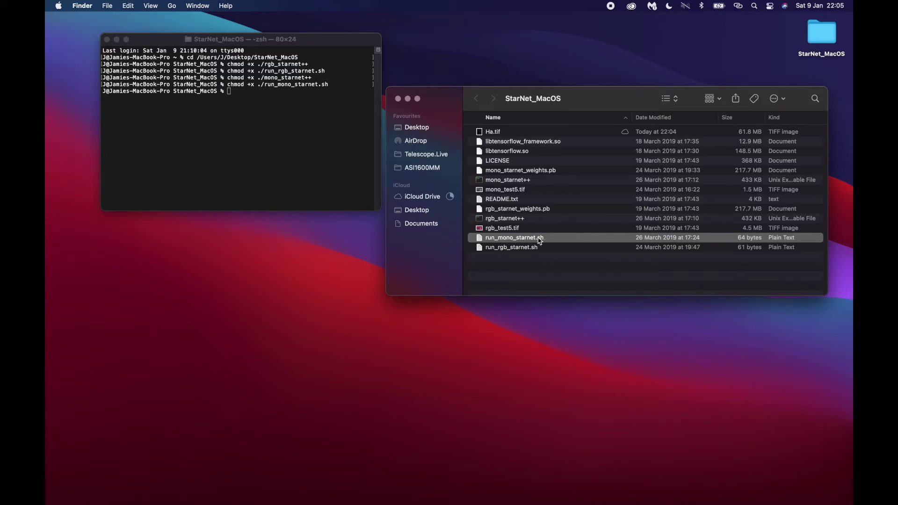
double_click(505, 238)
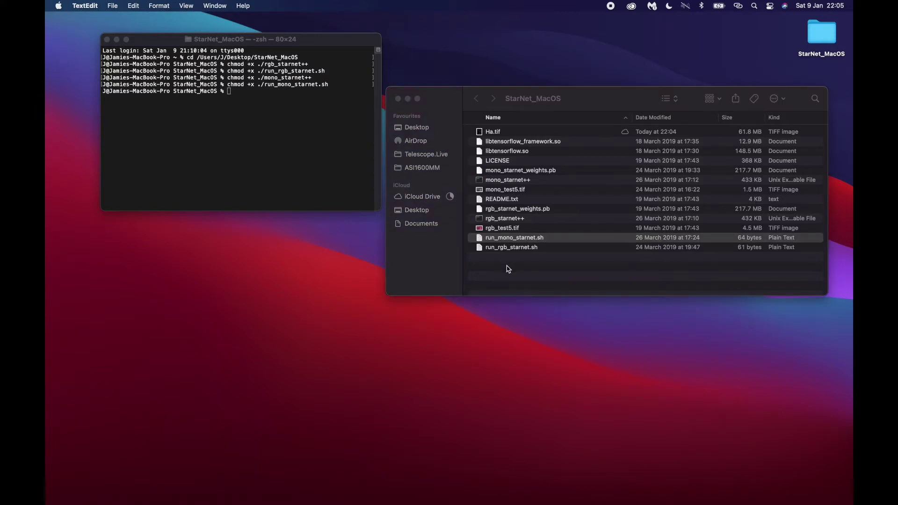
left_click_drag(368, 46, 354, 260)
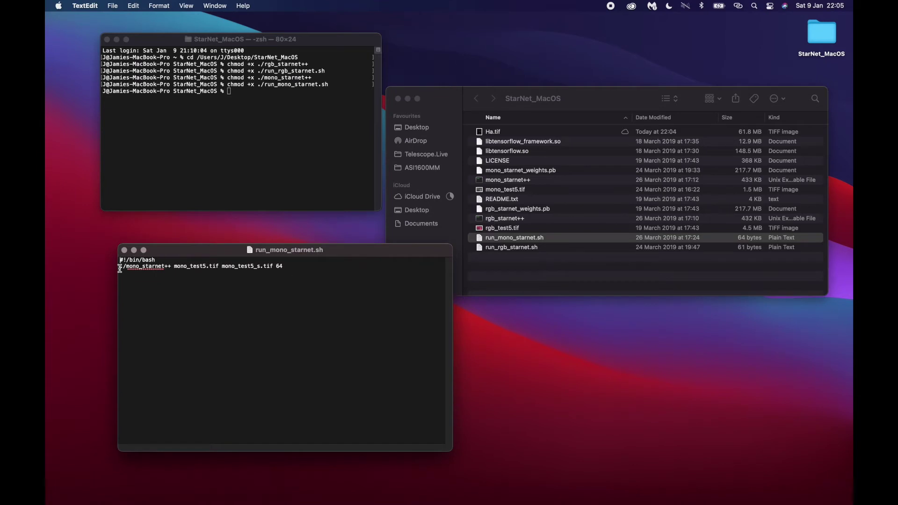
Step: Examine the input file, output file and trailing number arguments in the script's mono_starnet++ command
left_click(202, 266)
left_click_drag(174, 266, 219, 266)
left_click_drag(223, 265, 273, 266)
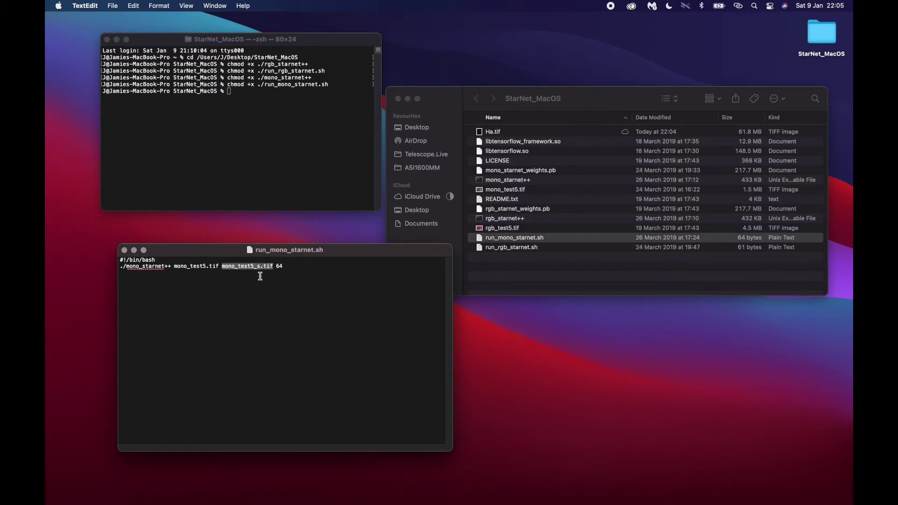
left_click_drag(276, 266, 283, 266)
left_click(292, 270)
left_click_drag(277, 270, 282, 267)
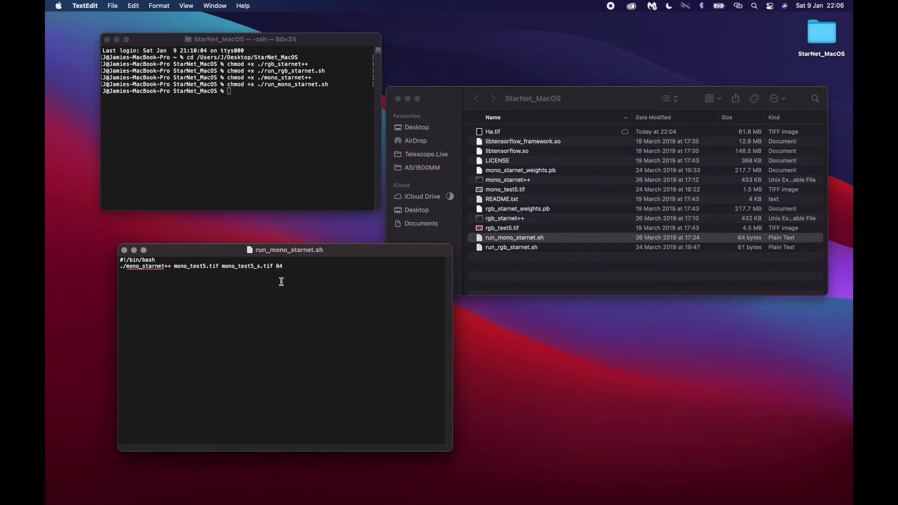
left_click_drag(334, 254, 335, 267)
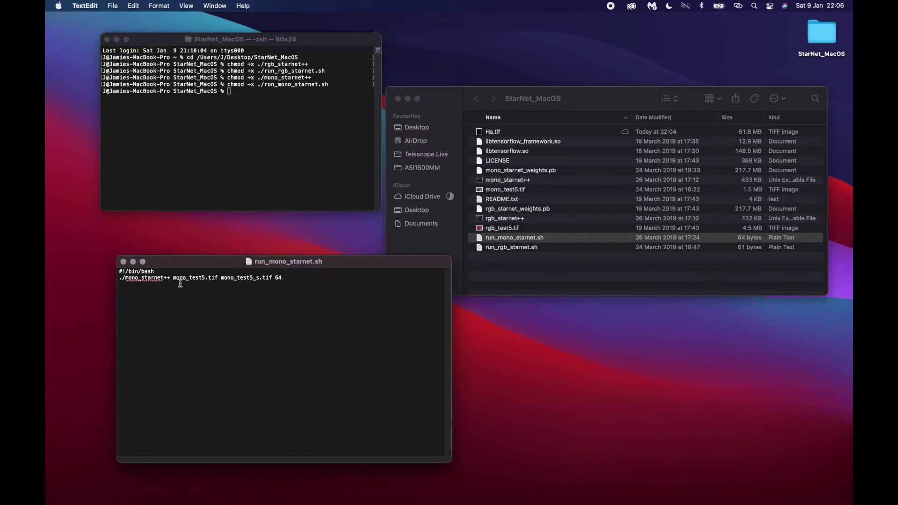
Step: Compare the script's input file argument with the exact name of the Ha.tif file in the StarNet_MacOS folder
left_click_drag(174, 278, 217, 277)
left_click(490, 134)
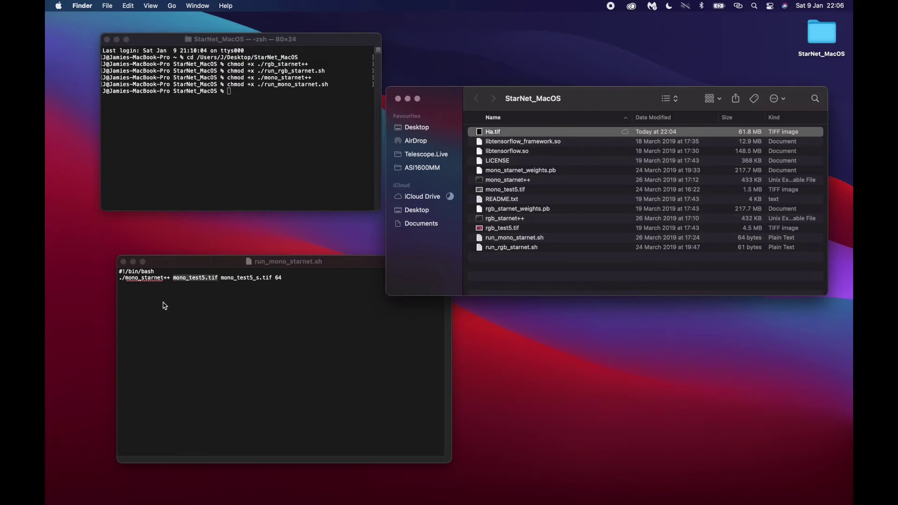
left_click(181, 280)
left_click(194, 290)
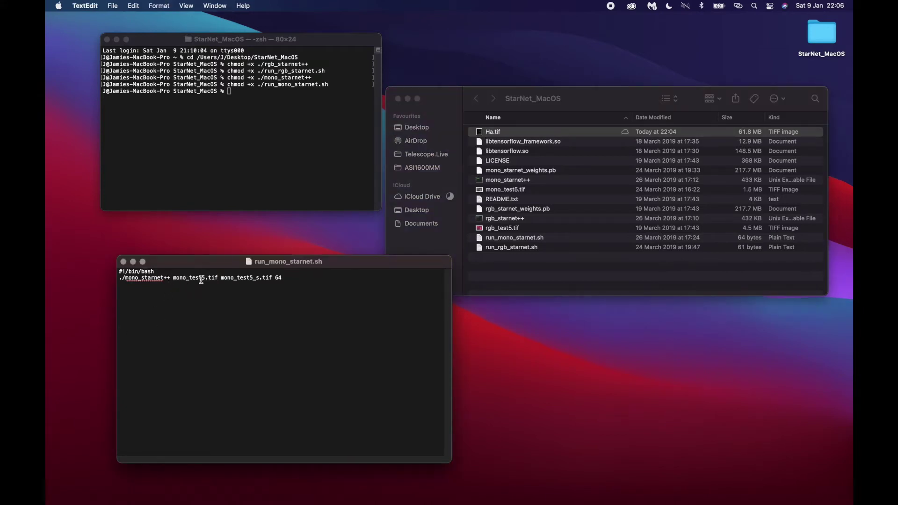
left_click(492, 135)
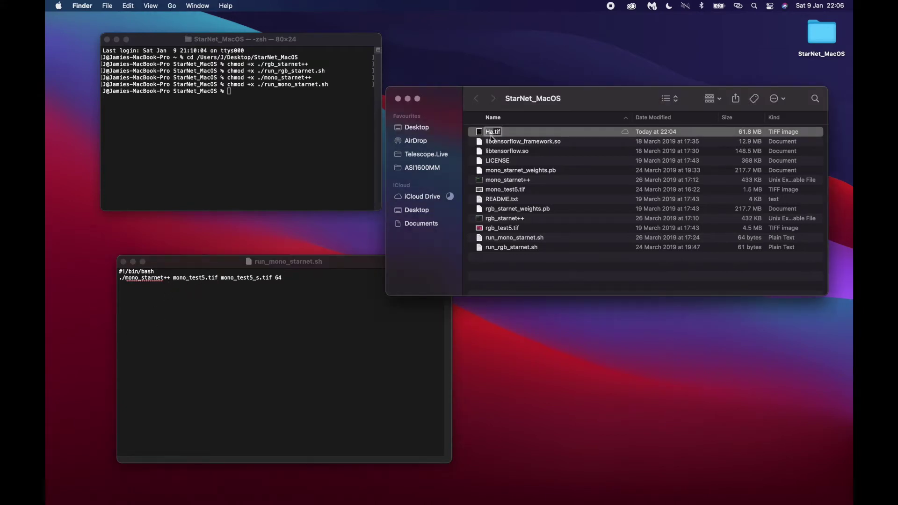
key("Return")
left_click(179, 278)
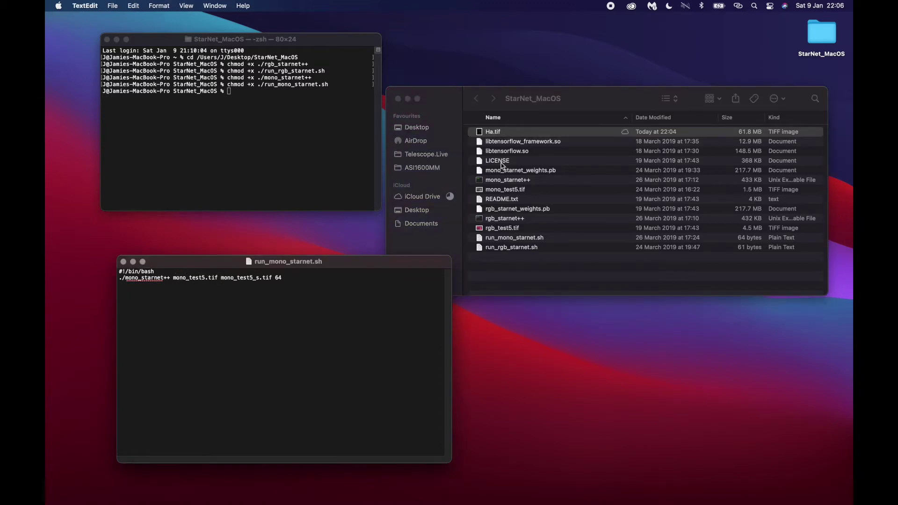
Step: Change the script's input file to Ha.tif and its output file to Ha_s.tif
left_click(200, 278)
left_click_drag(174, 279, 205, 277)
type("Ha")
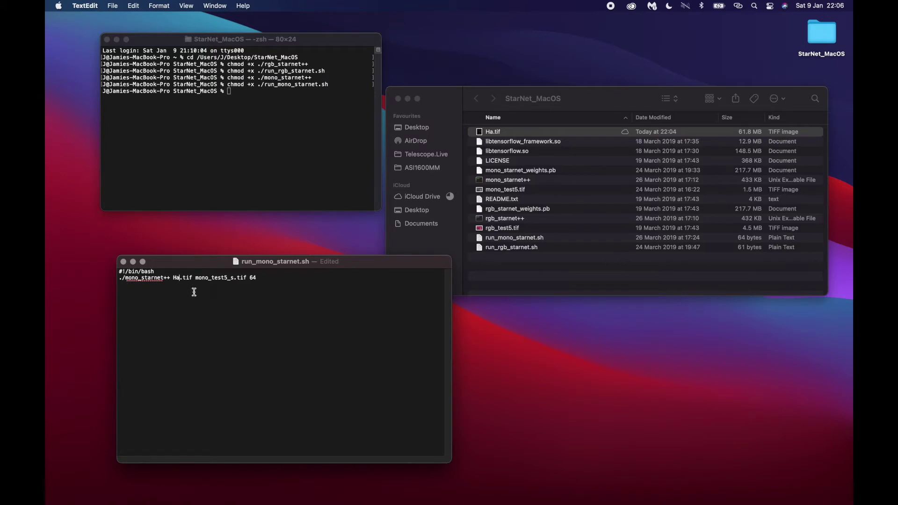
left_click_drag(196, 278, 227, 278)
type("Ha")
Step: Set the command's last argument to 256, then close the script and reopen it to verify the saved command
left_click_drag(172, 279, 193, 278)
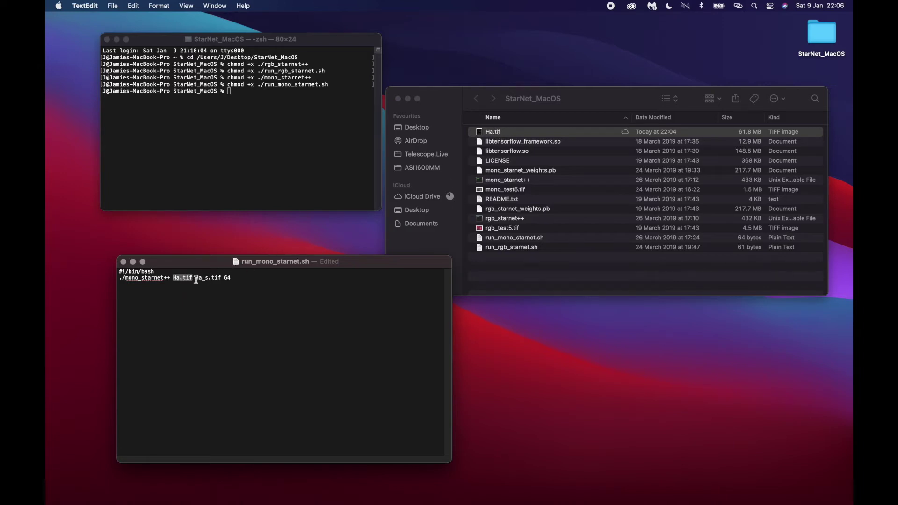
left_click_drag(195, 278, 221, 278)
double_click(226, 278)
double_click(233, 278)
left_click(239, 279)
left_click(124, 262)
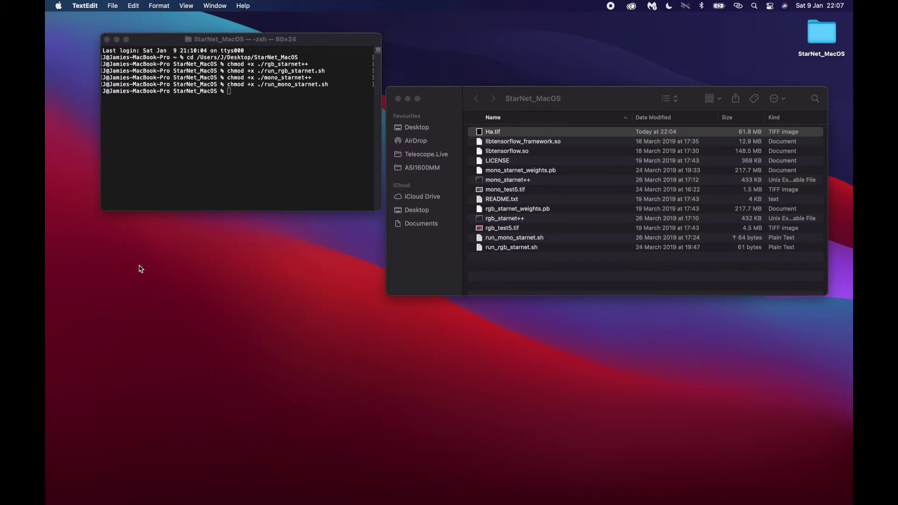
double_click(519, 238)
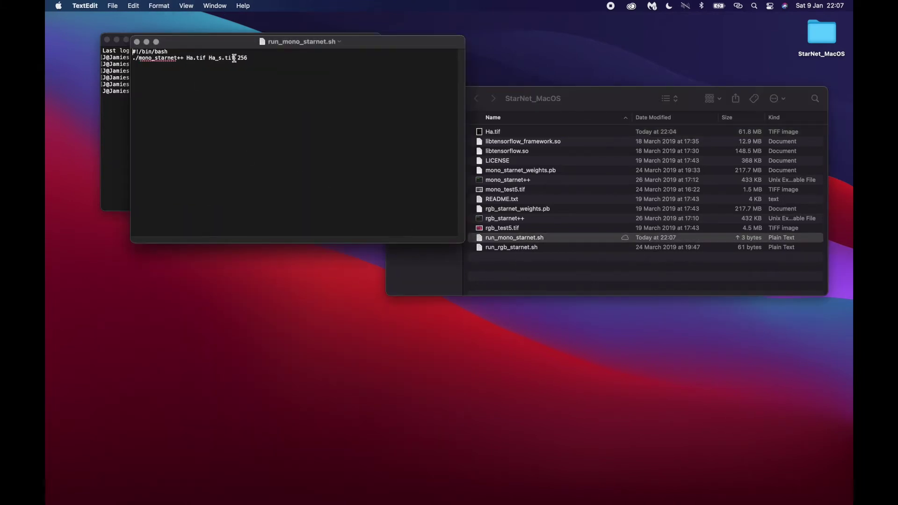
left_click(137, 41)
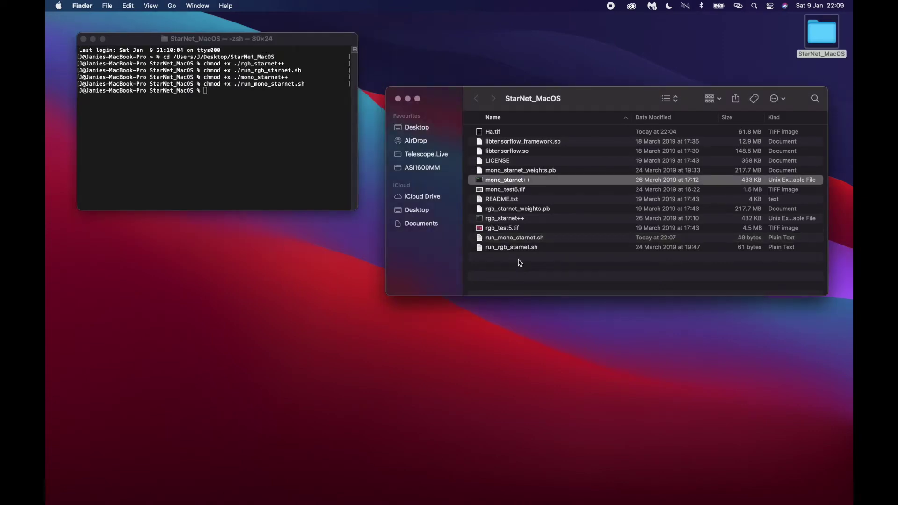
Step: Try to run run_mono_starnet.sh from the StarNet_MacOS folder in Terminal
left_click(510, 239)
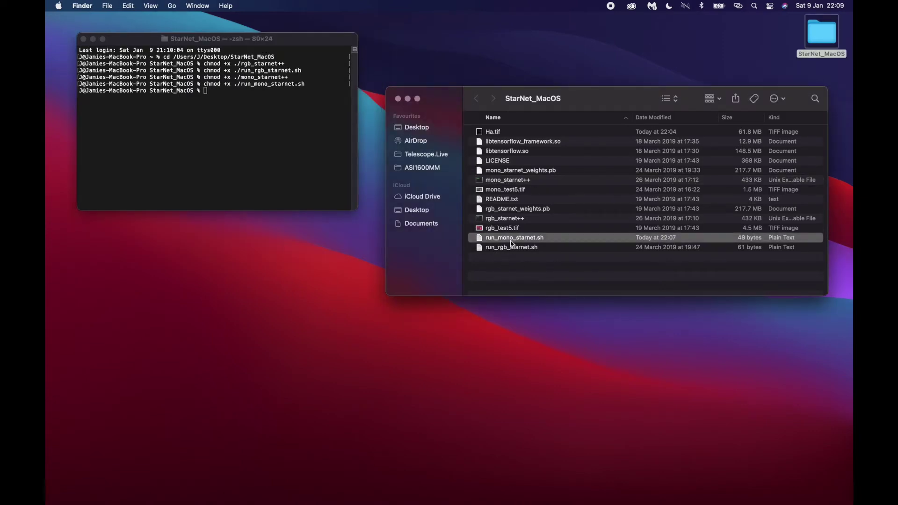
left_click_drag(524, 240, 282, 159)
left_click(272, 159)
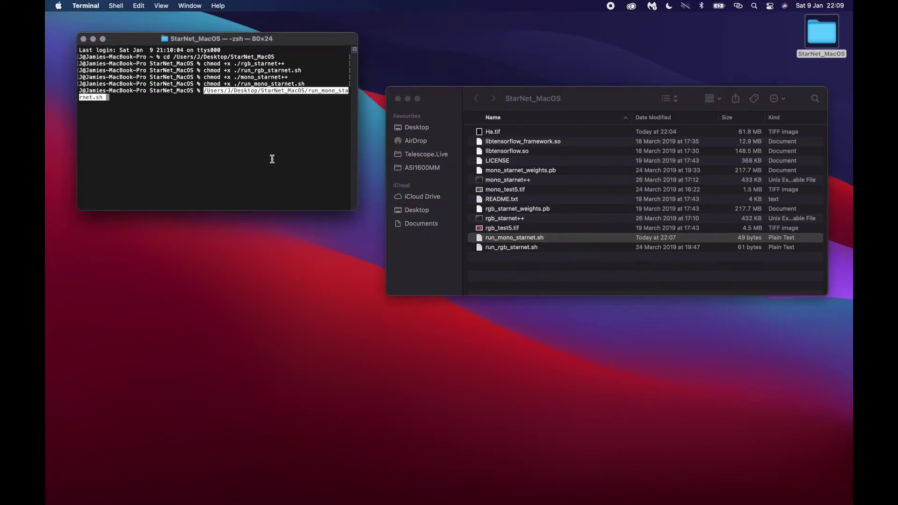
key("Return")
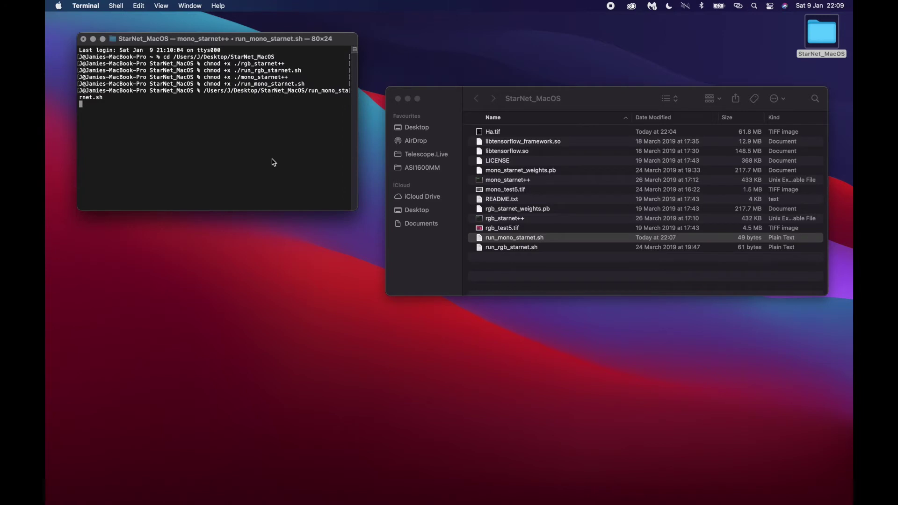
Step: Read the macOS security alert about mono_starnet++ and dismiss it without moving the file to the bin
left_click_drag(423, 109, 442, 41)
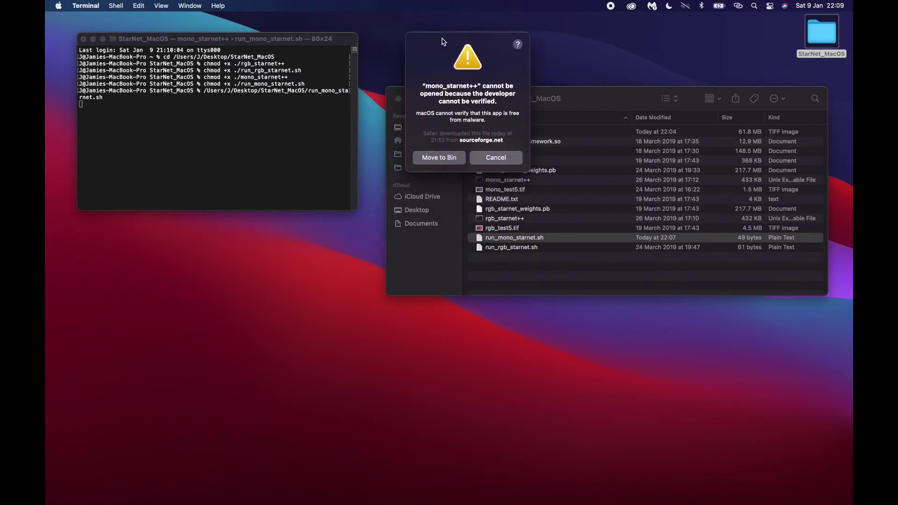
left_click(437, 115)
triple_click(437, 115)
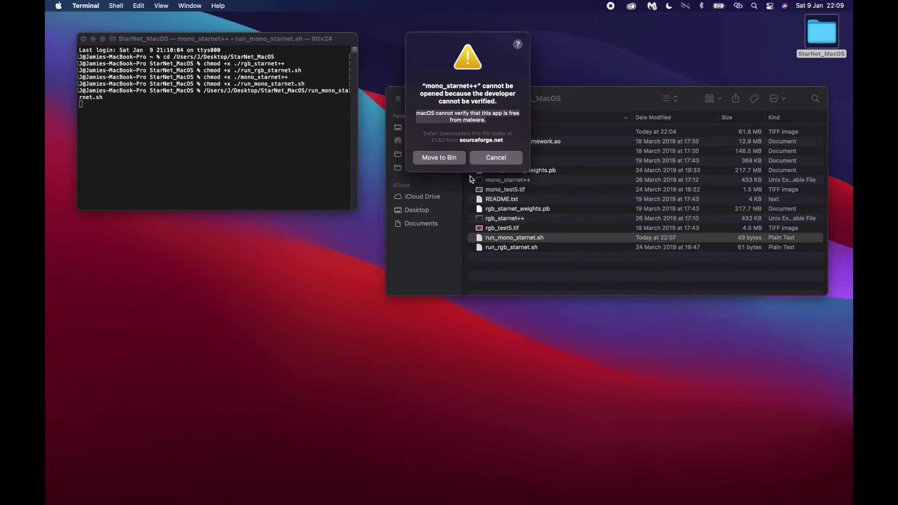
left_click(494, 158)
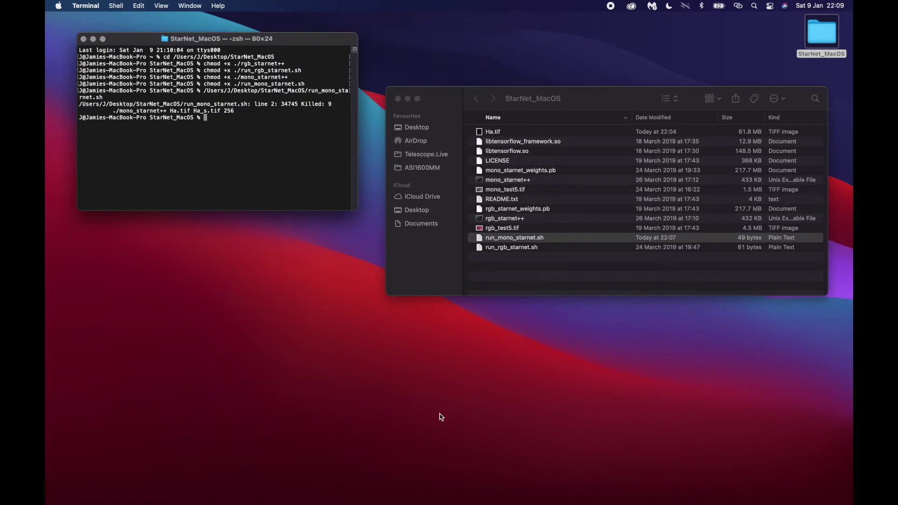
Step: Open Security & Privacy in System Preferences and allow the blocked mono_starnet++ to run anyway
key("super+space")
type("sys")
key("Return")
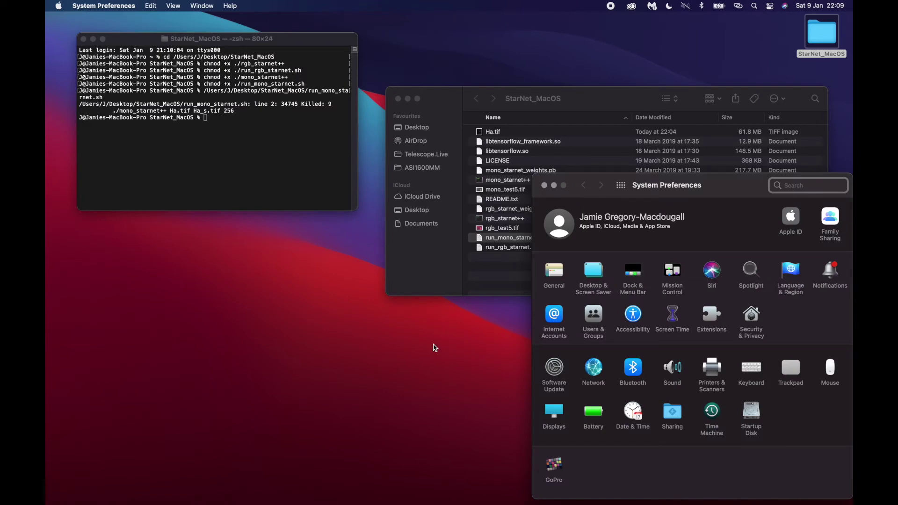
left_click_drag(641, 181, 587, 112)
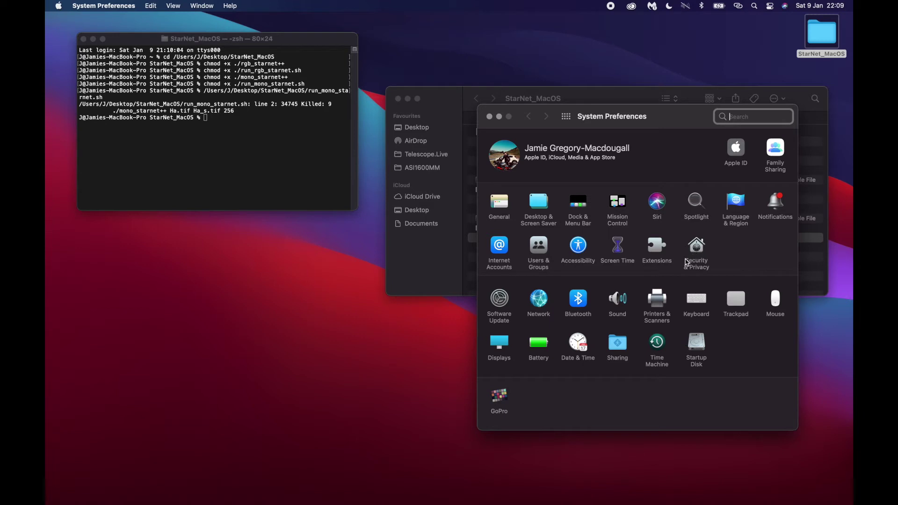
left_click(696, 247)
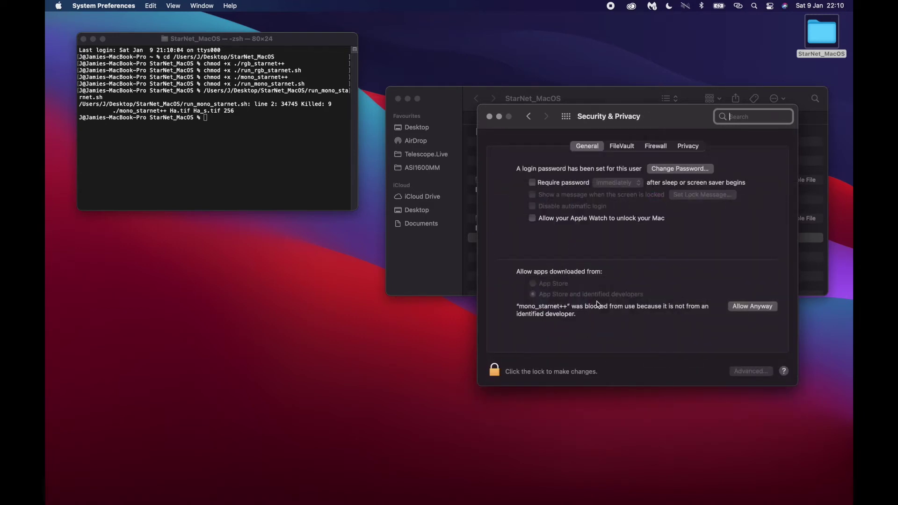
left_click(749, 306)
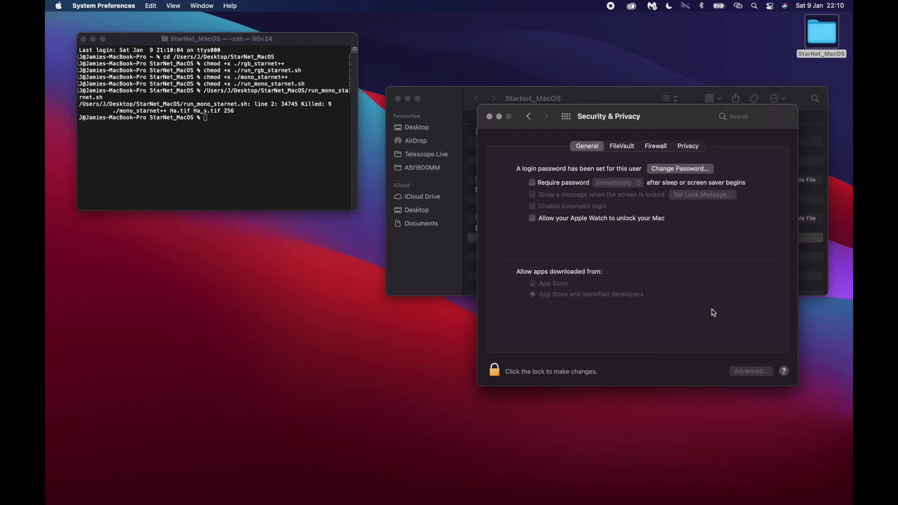
left_click_drag(644, 119, 696, 243)
Step: Run run_mono_starnet.sh from the StarNet_MacOS folder again in Terminal and approve opening mono_starnet++
left_click(597, 100)
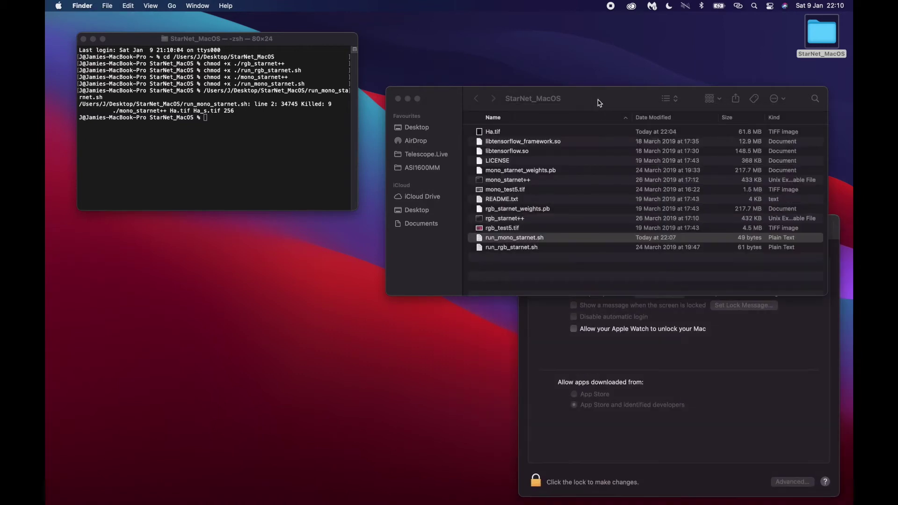
left_click(528, 240)
left_click_drag(525, 242, 271, 154)
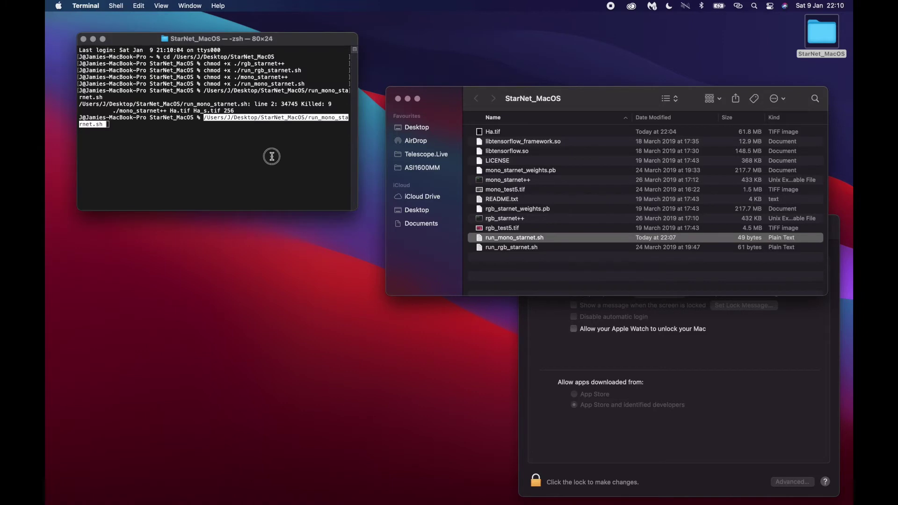
key("Return")
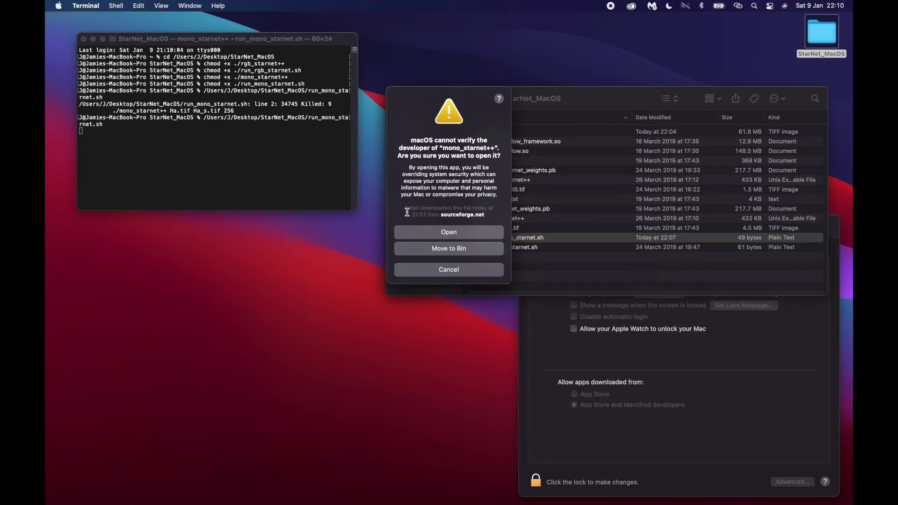
left_click(441, 232)
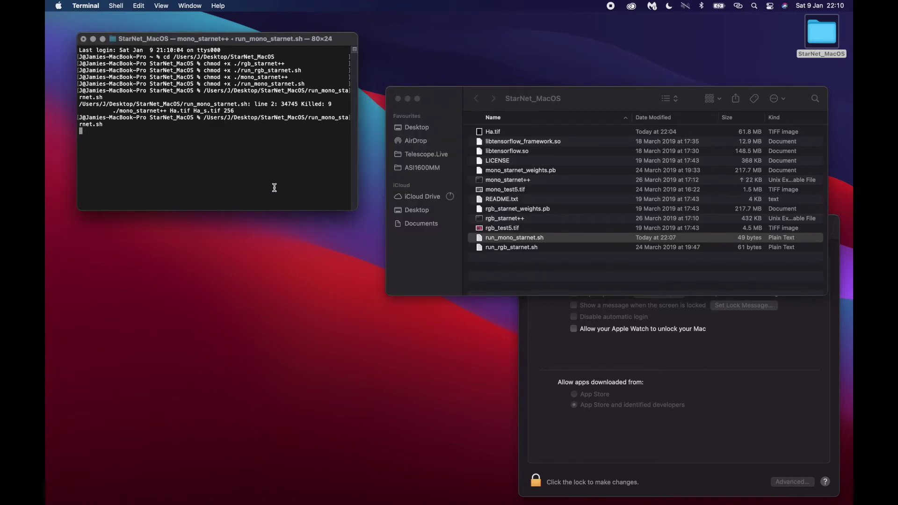
Step: Dismiss the libtensorflow.so alert without moving the file to the bin, and allow the library anyway in Security & Privacy
left_click_drag(498, 238, 240, 149)
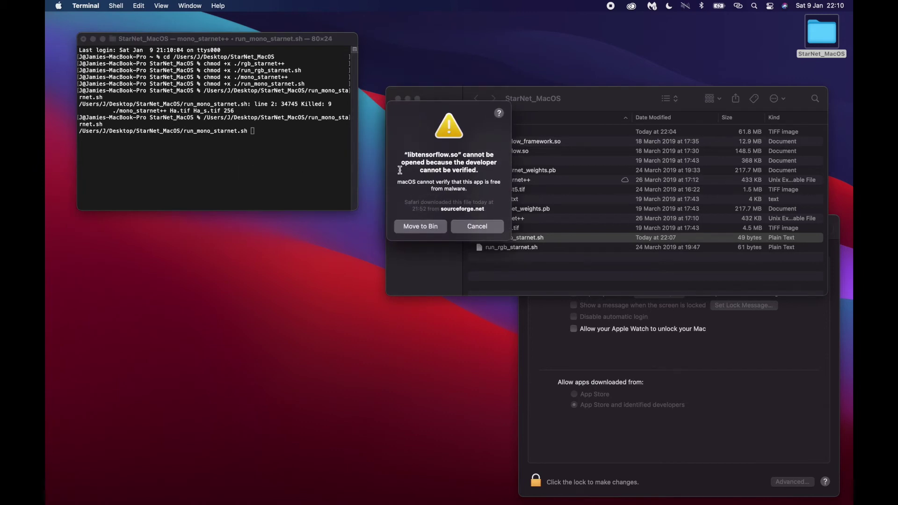
left_click(463, 227)
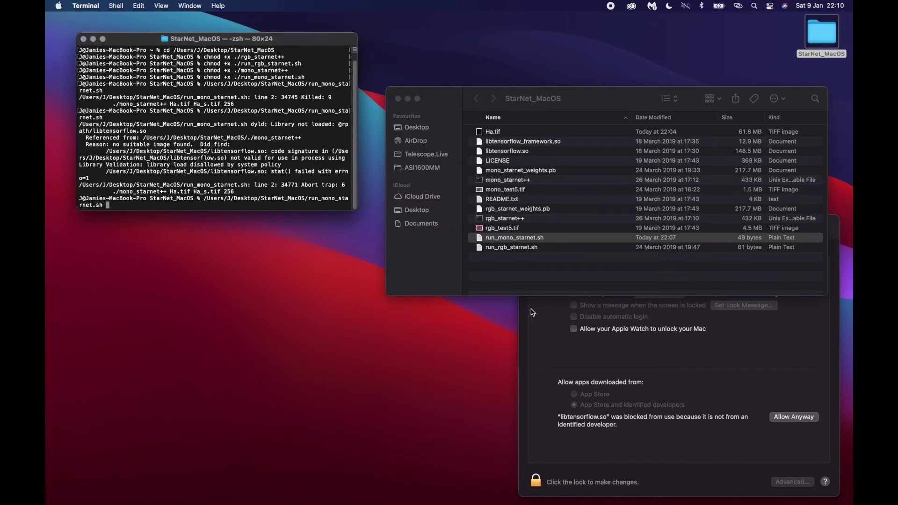
left_click(556, 357)
left_click(793, 416)
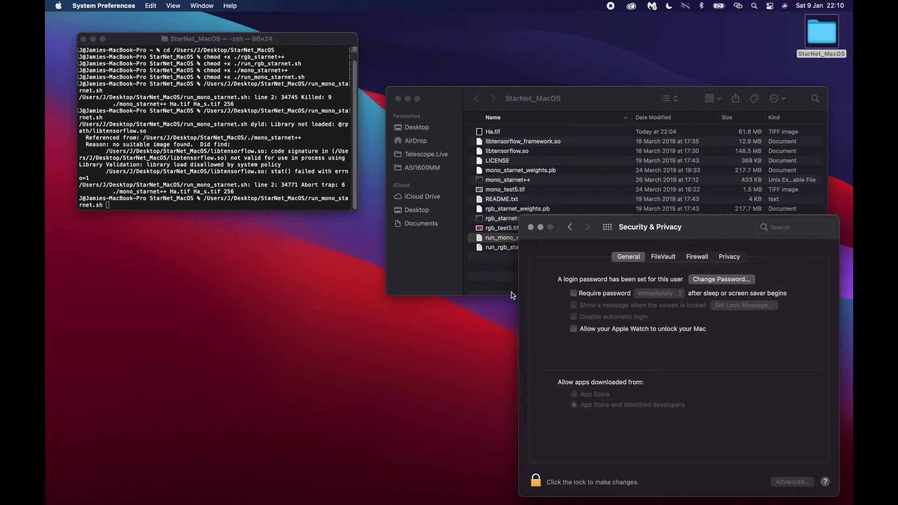
Step: Rerun run_mono_starnet.sh in Terminal and approve opening libtensorflow.so
left_click(471, 265)
left_click_drag(505, 238, 253, 205)
key("Return")
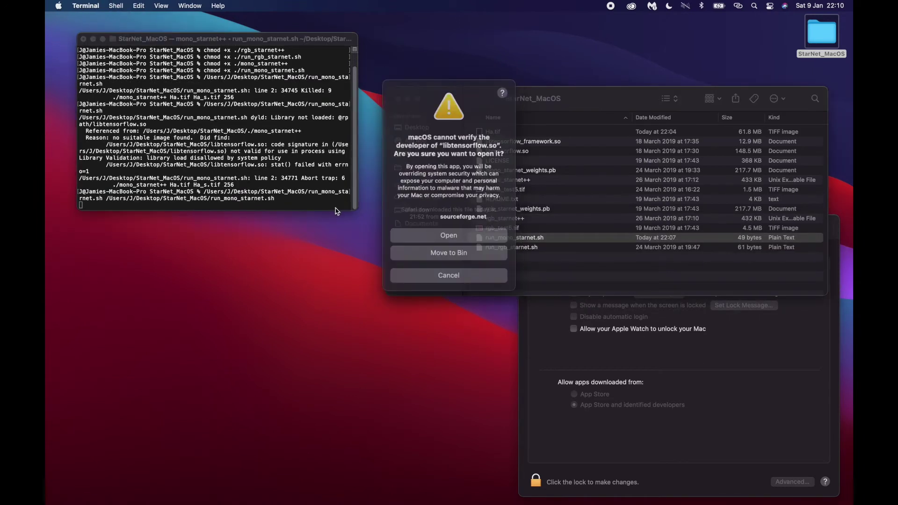
left_click(449, 238)
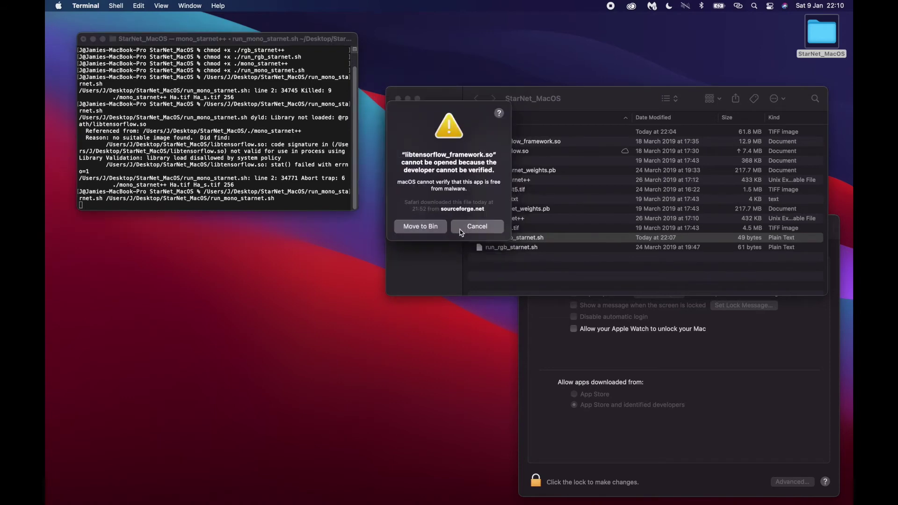
Step: Dismiss the libtensorflow_framework.so alert without moving the file to the bin, and allow it anyway in Security & Privacy
left_click(465, 226)
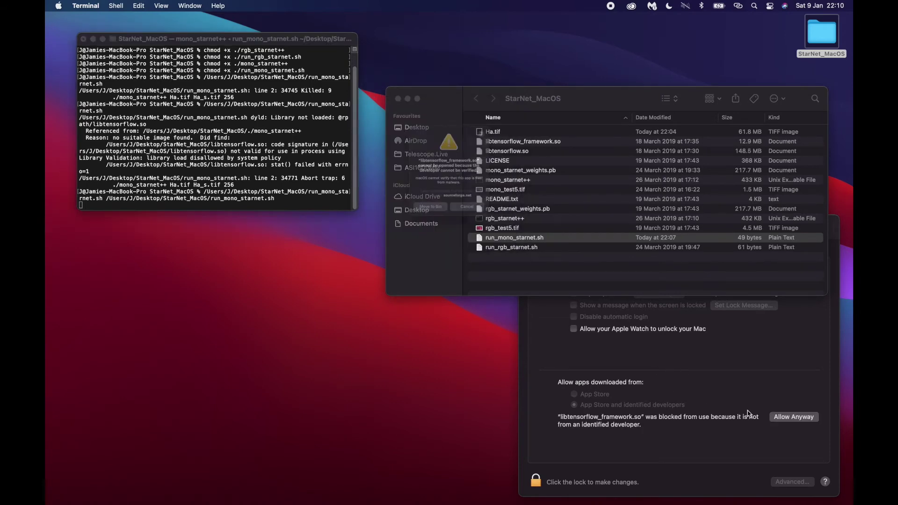
left_click(499, 228)
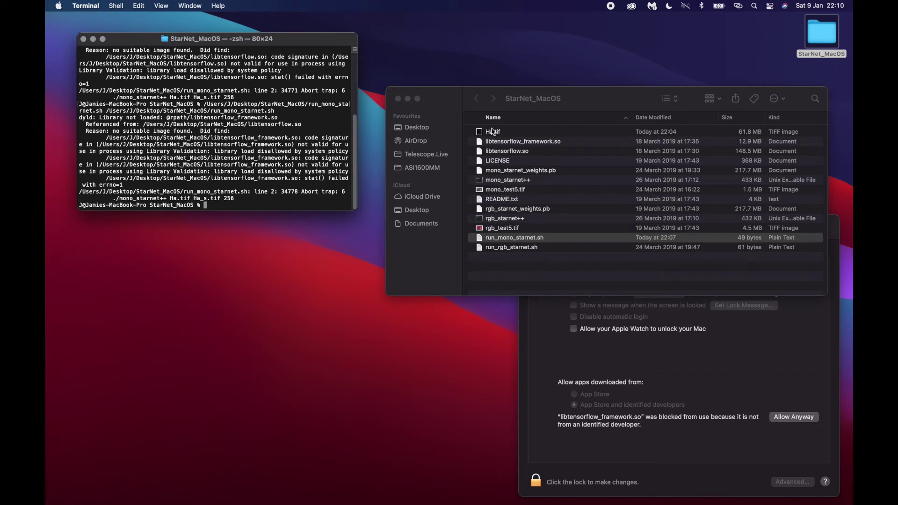
left_click(755, 398)
left_click(788, 418)
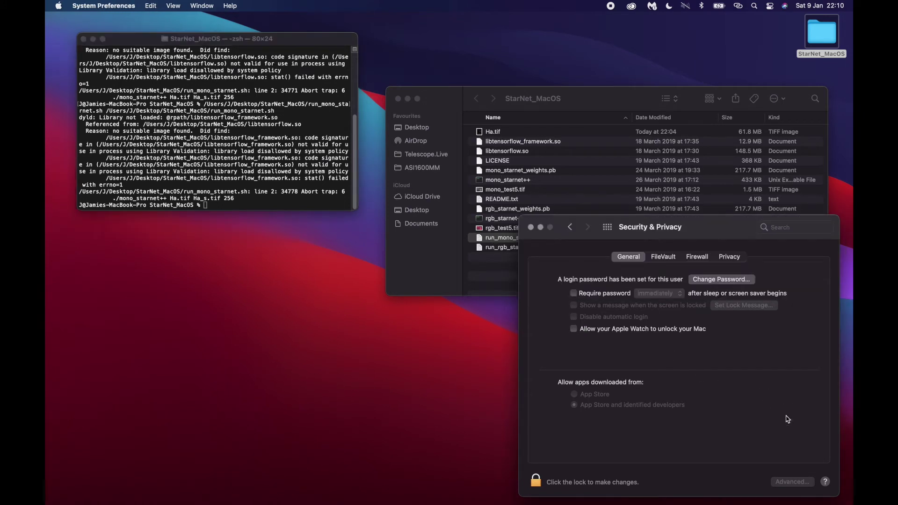
Step: Run run_mono_starnet.sh once more in Terminal and approve opening libtensorflow_framework.so to start the star removal
left_click(502, 239)
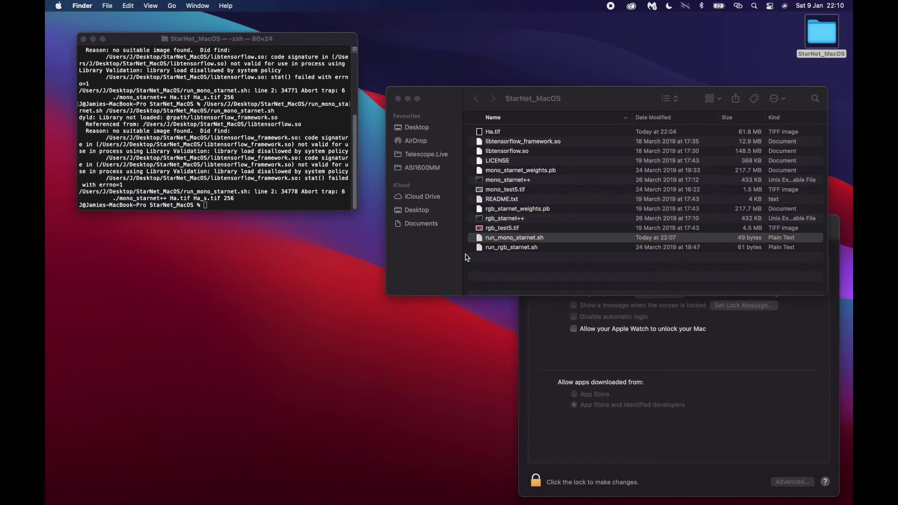
left_click_drag(501, 239, 292, 206)
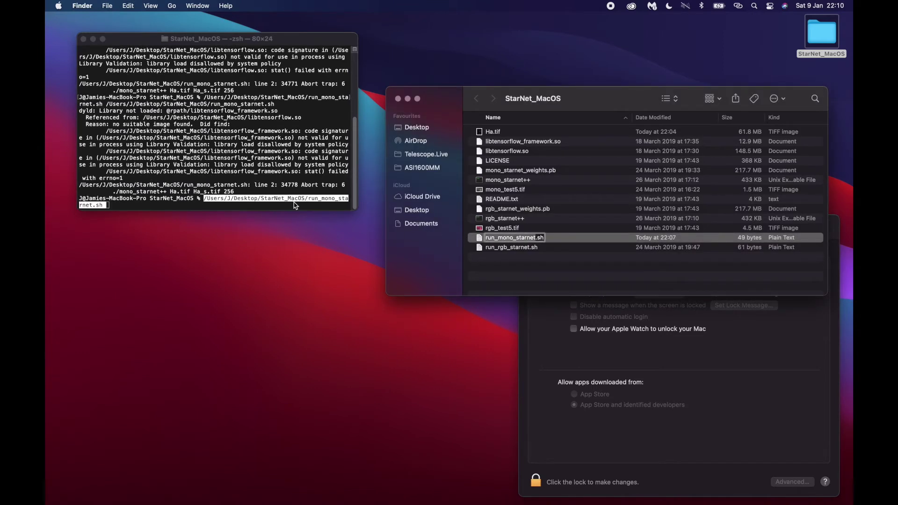
left_click(290, 206)
key("Return")
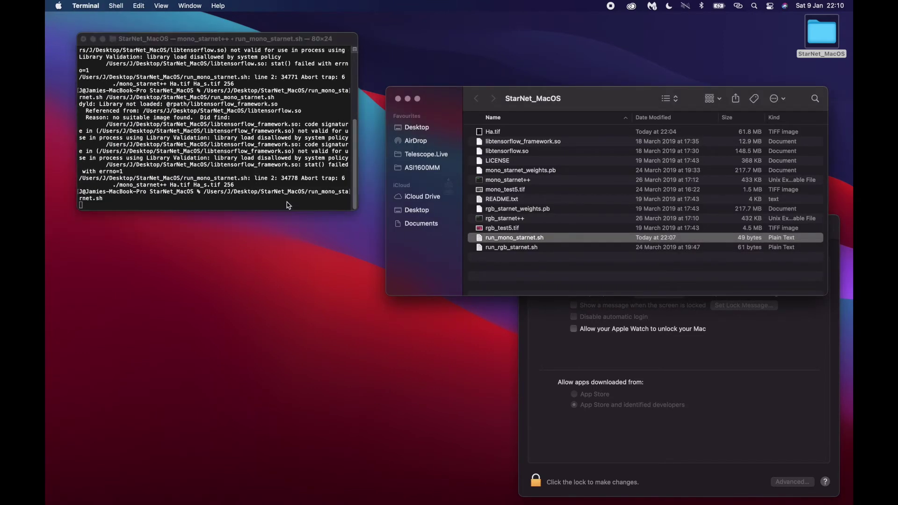
left_click(403, 236)
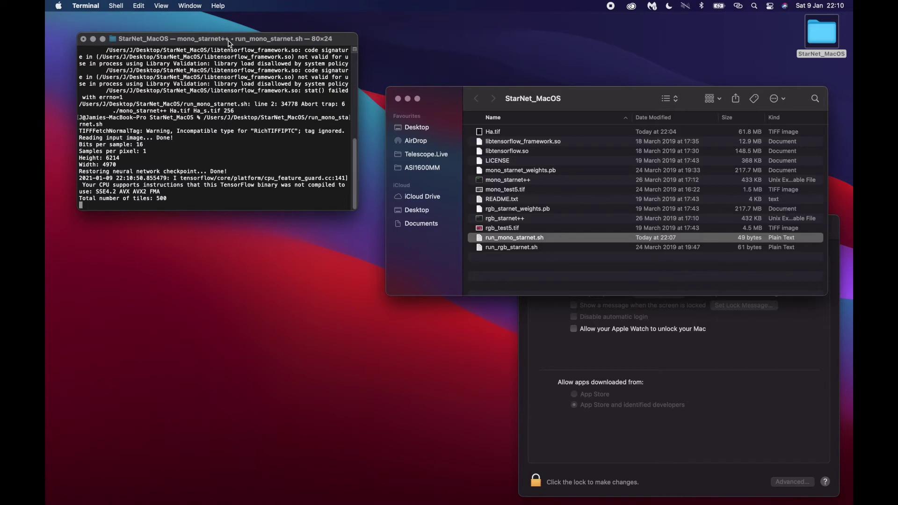
Step: Examine the script's output in Terminal, from the TIFF warning to the total number of tiles
left_click_drag(229, 38, 227, 68)
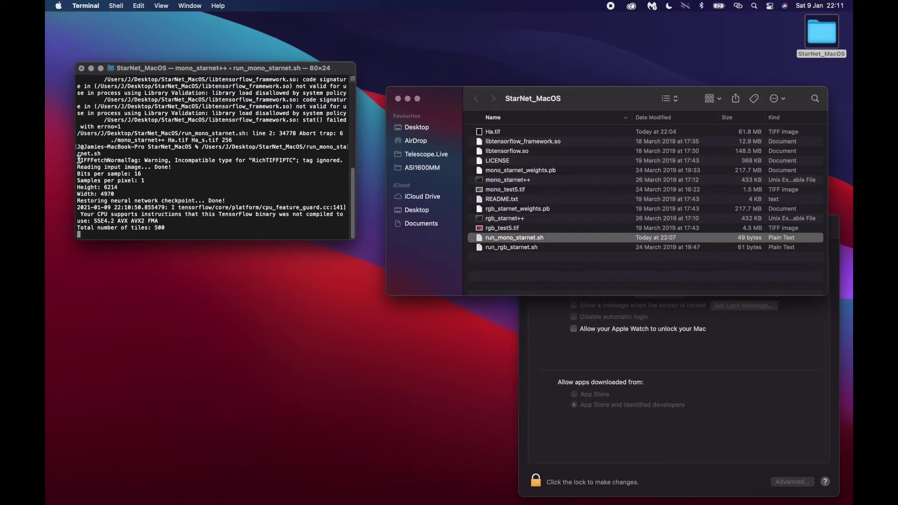
left_click_drag(78, 159, 165, 229)
left_click(172, 226)
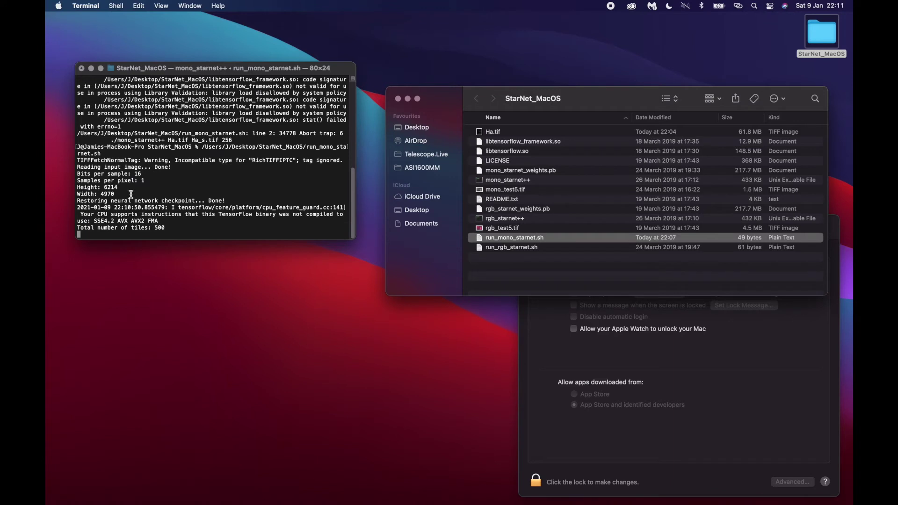
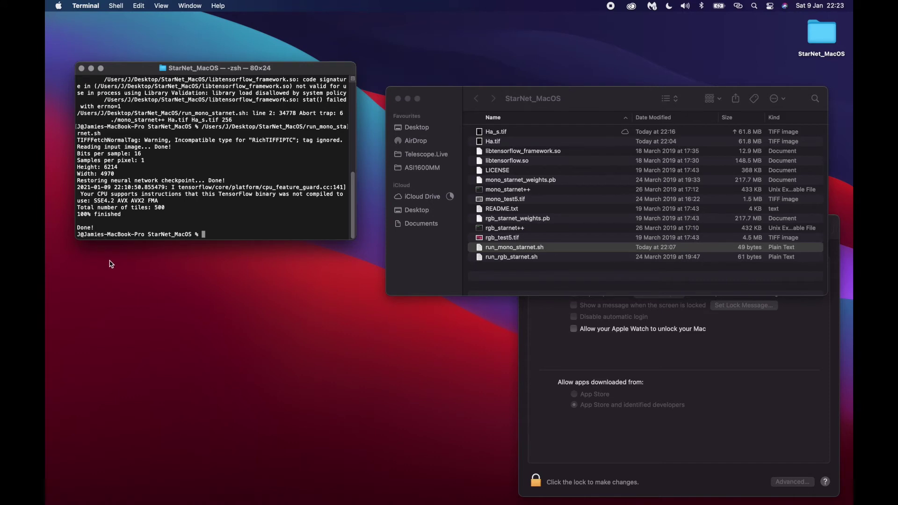
Step: Reposition the Terminal window and close the Security & Privacy window once the script has finished
left_click_drag(209, 71, 203, 45)
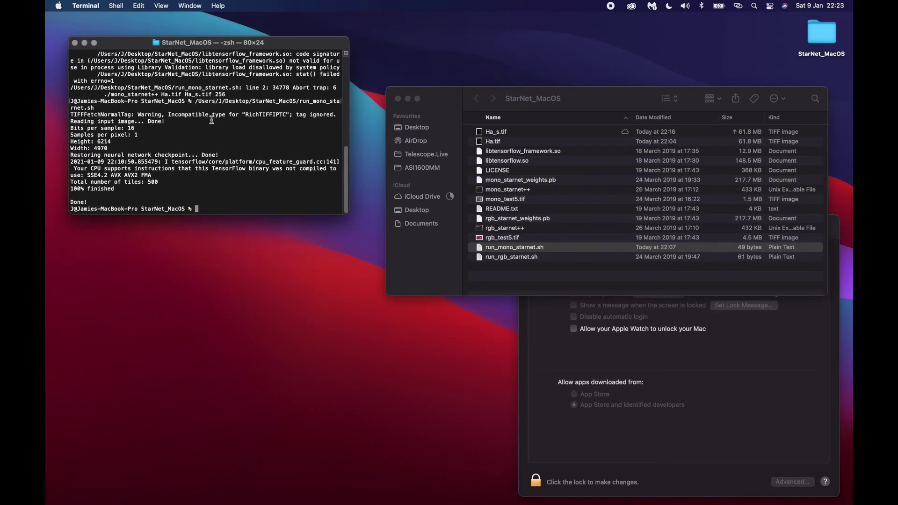
left_click(546, 358)
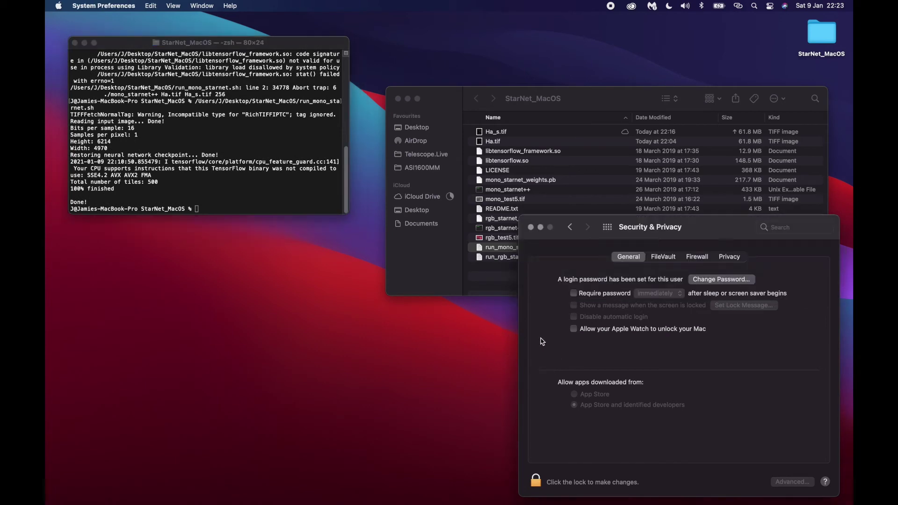
left_click(531, 227)
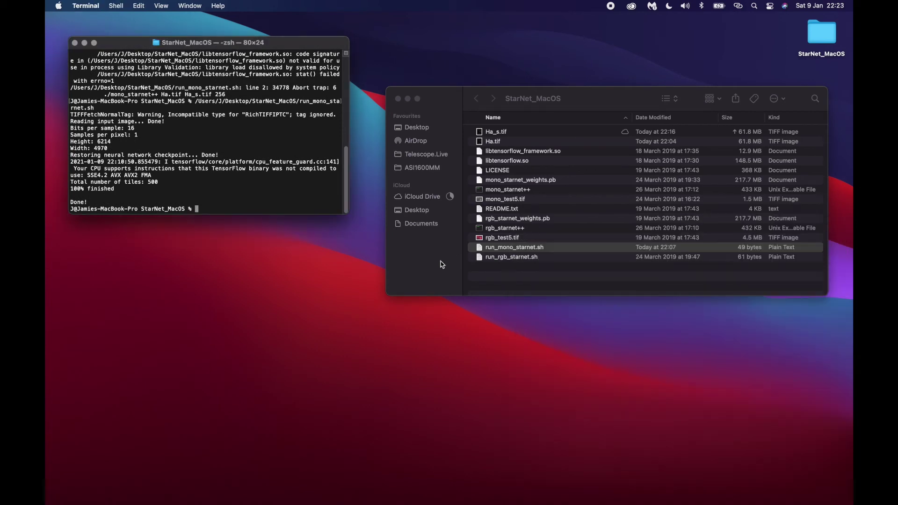
Step: Compare full-size previews of the original Ha.tif and the starless Ha_s.tif, alternating between them, and close the preview
left_click(489, 145)
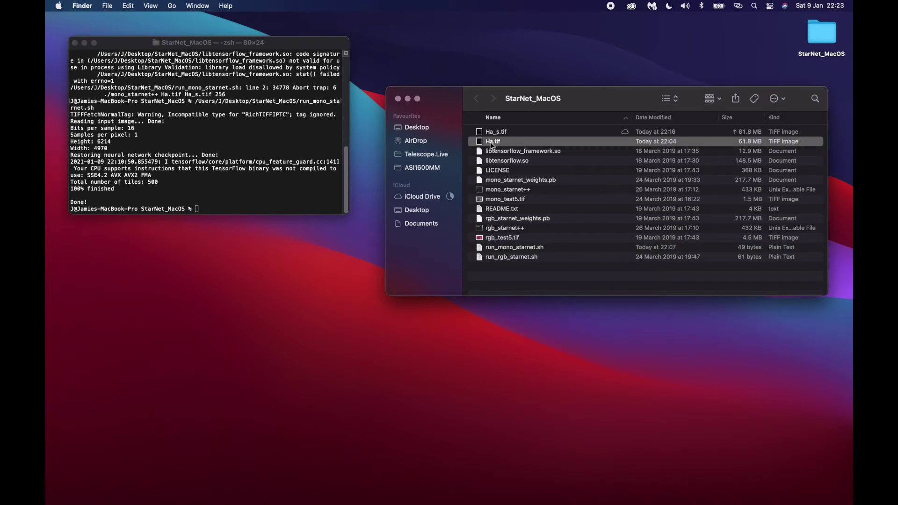
left_click(494, 134)
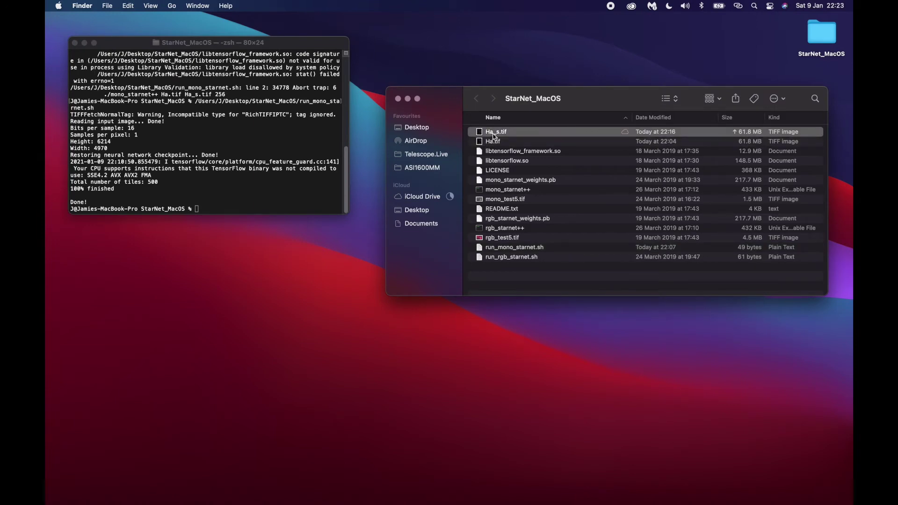
left_click(504, 144)
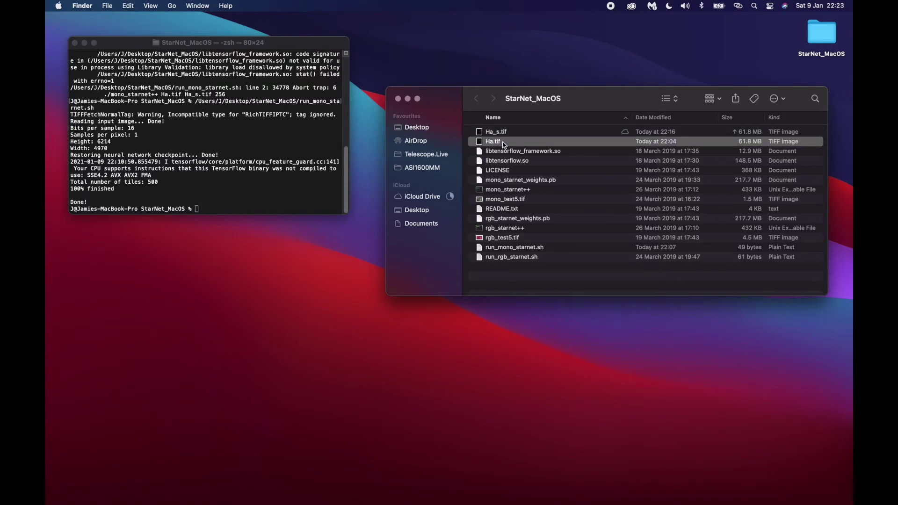
key("space")
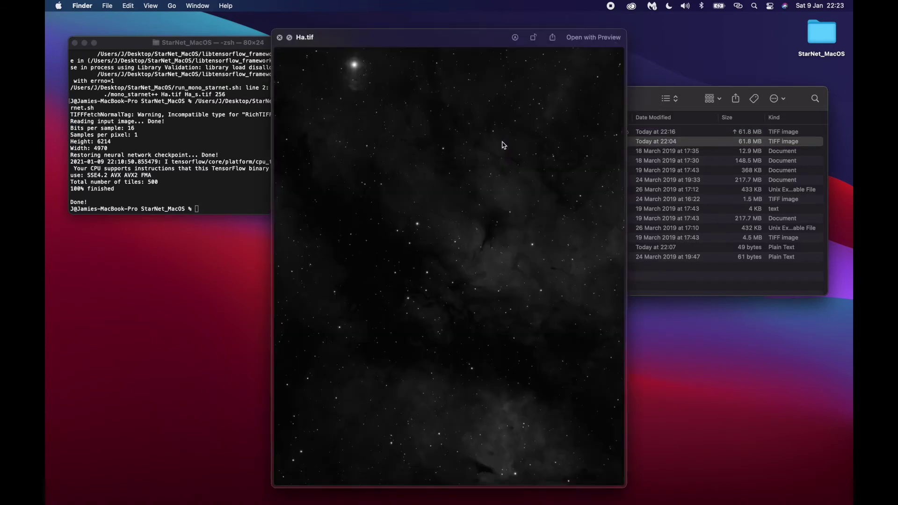
key("Up")
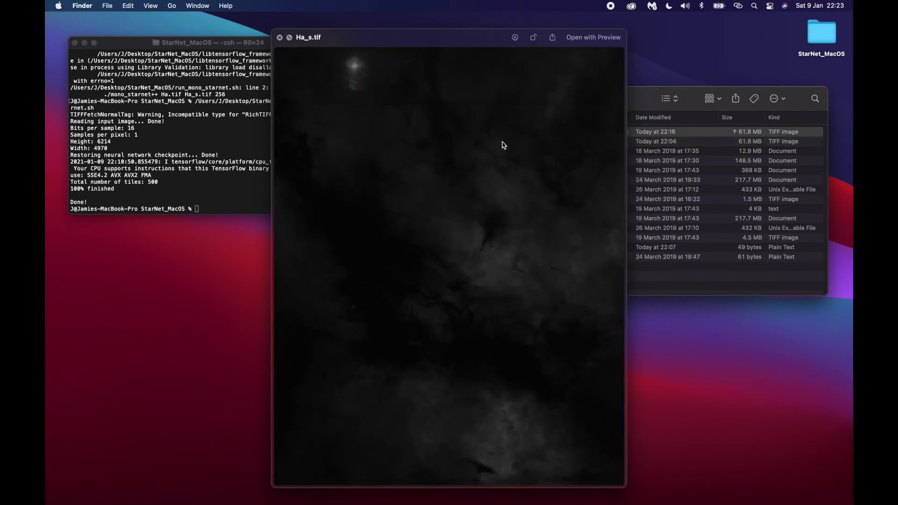
key("Down")
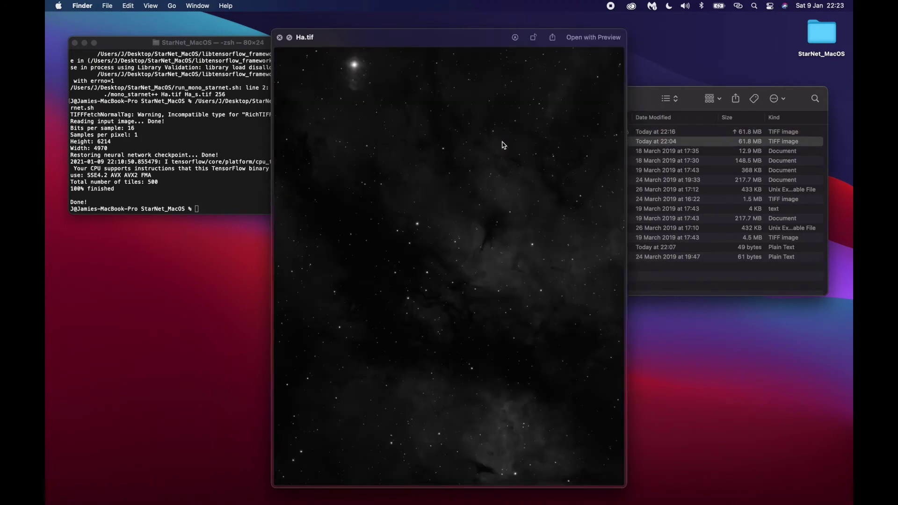
key("Up")
key("Down")
key("Up")
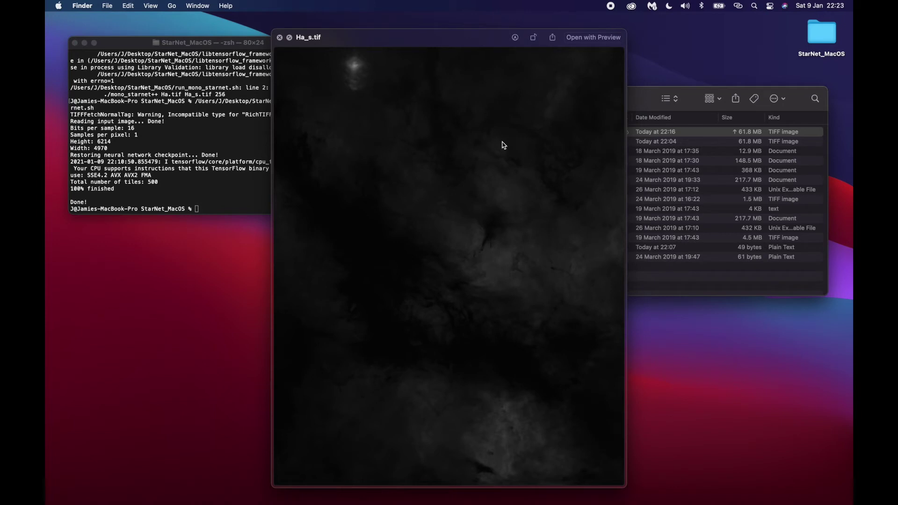
key("Down")
key("Up")
key("Down")
key("Up")
key("Down")
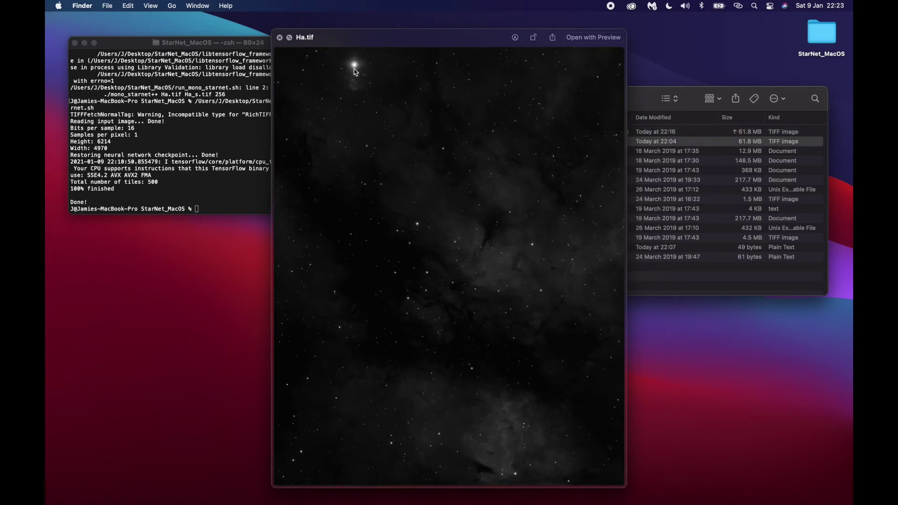
key("Up")
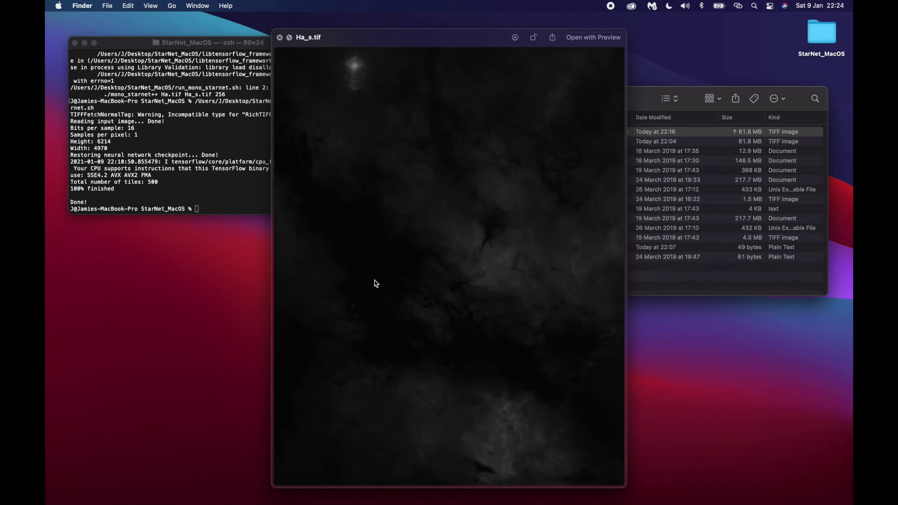
key("Down")
key("Up")
key("space")
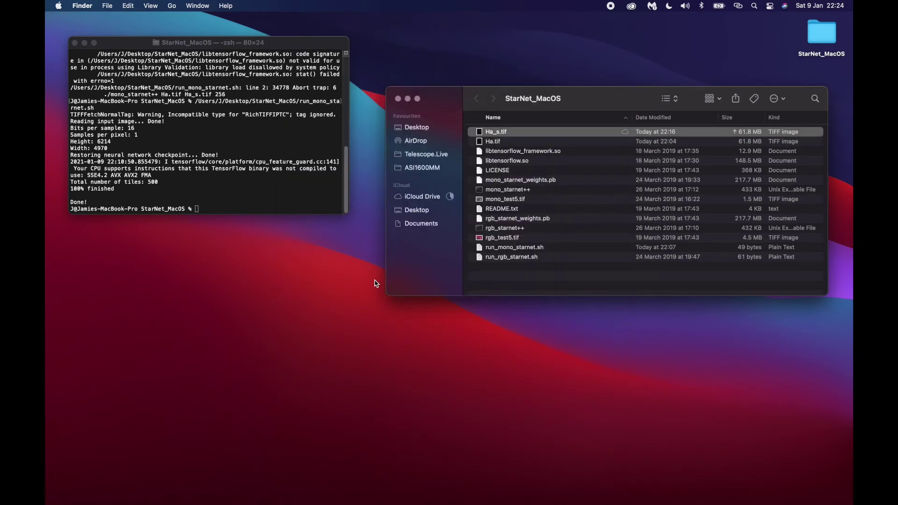
Step: Review the earlier chmod and run_mono_starnet.sh commands at the start of the Terminal session
left_click(314, 189)
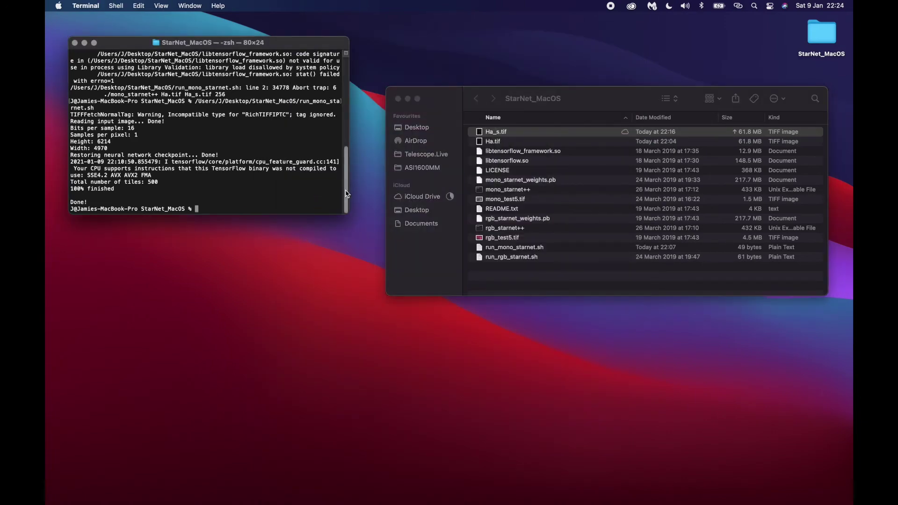
left_click_drag(346, 201, 352, 82)
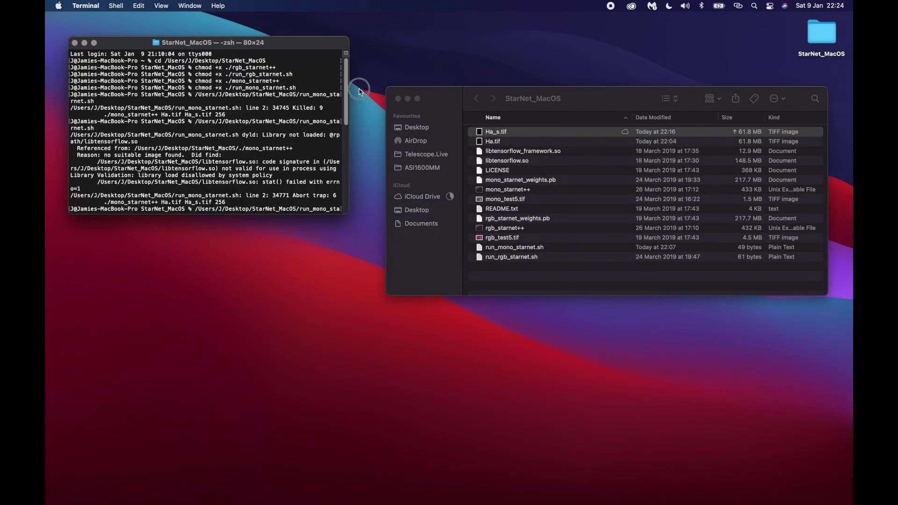
left_click_drag(142, 68, 328, 99)
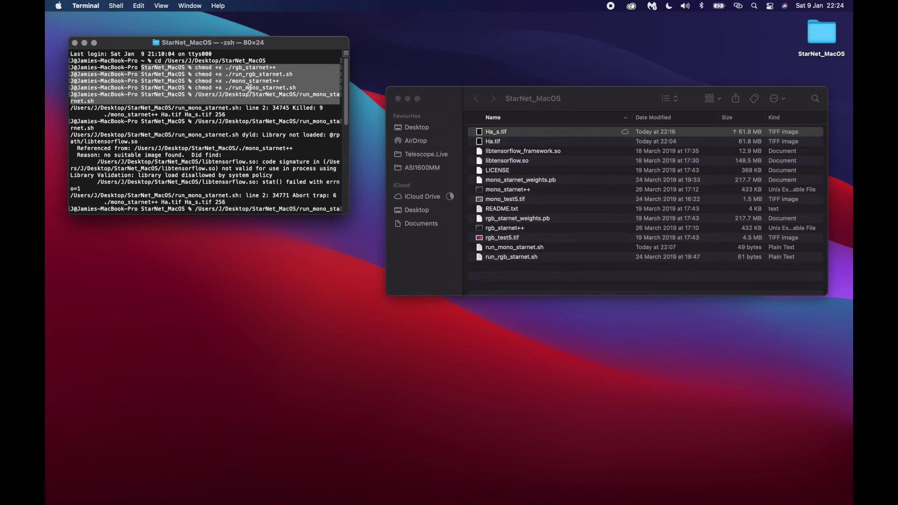
Step: Review the final lines of the finished StarNet run and close that Terminal window
left_click_drag(346, 115, 345, 209)
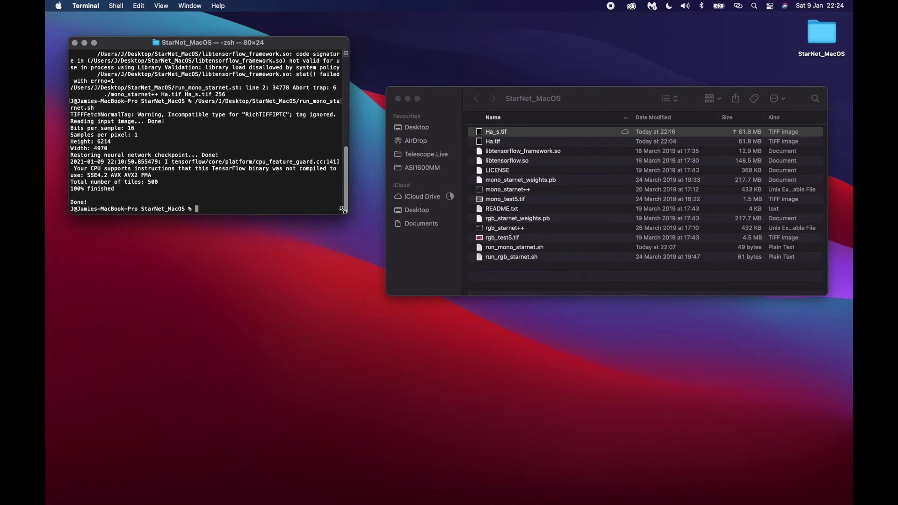
left_click(484, 144)
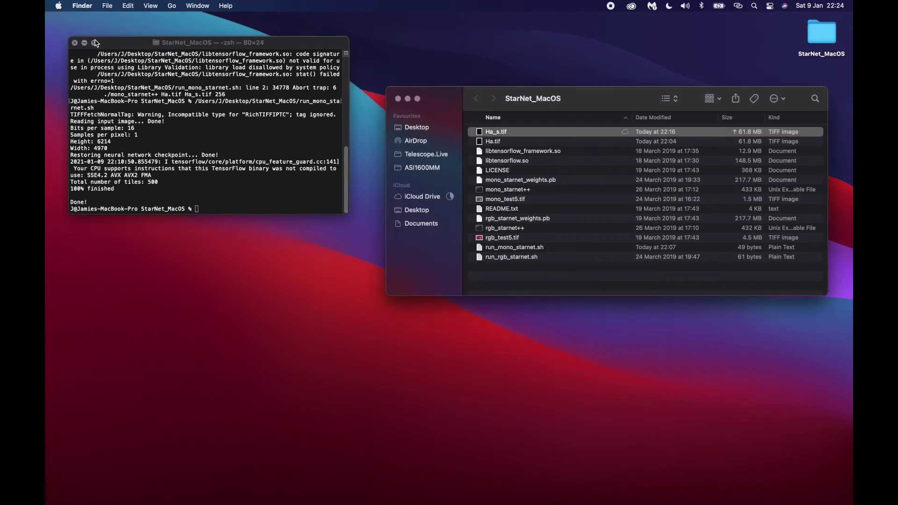
left_click(75, 43)
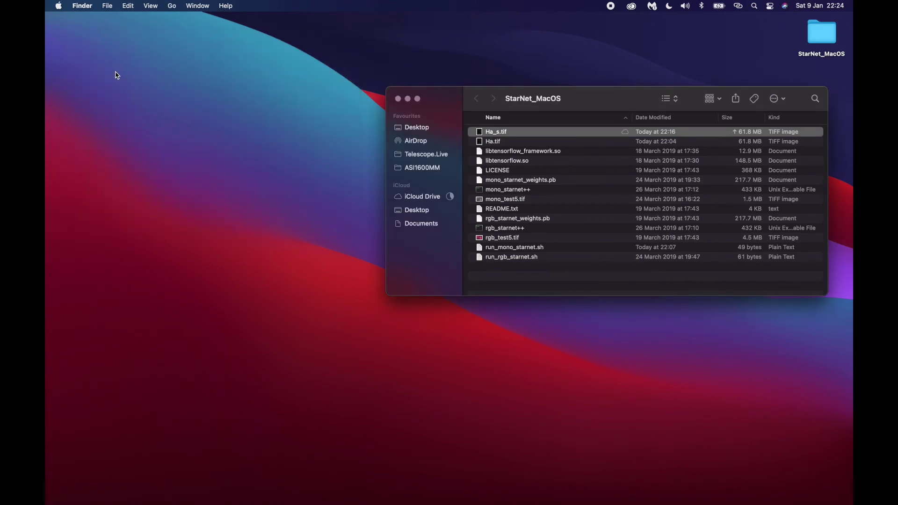
Step: Open a new Terminal window and change its working directory to the StarNet_MacOS folder on the Desktop
key("super+space")
type("terminal")
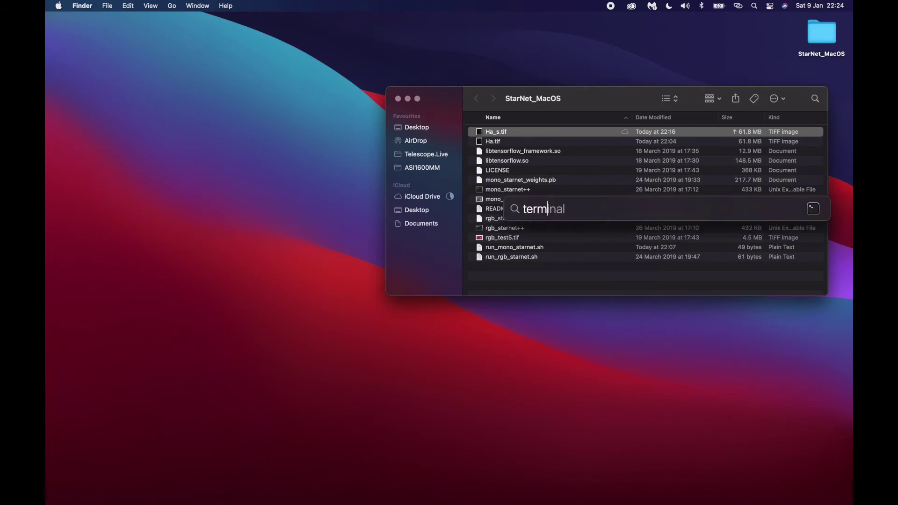
key("Return")
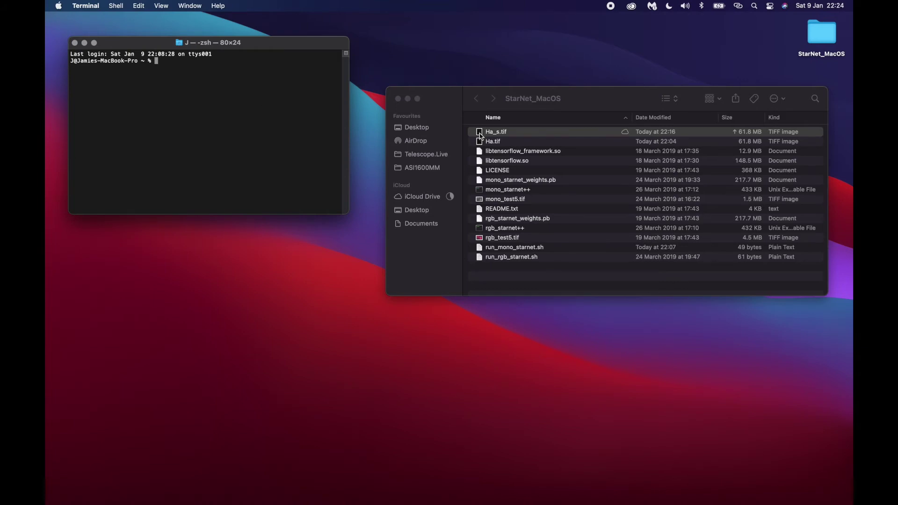
type("cd")
left_click_drag(822, 35, 243, 94)
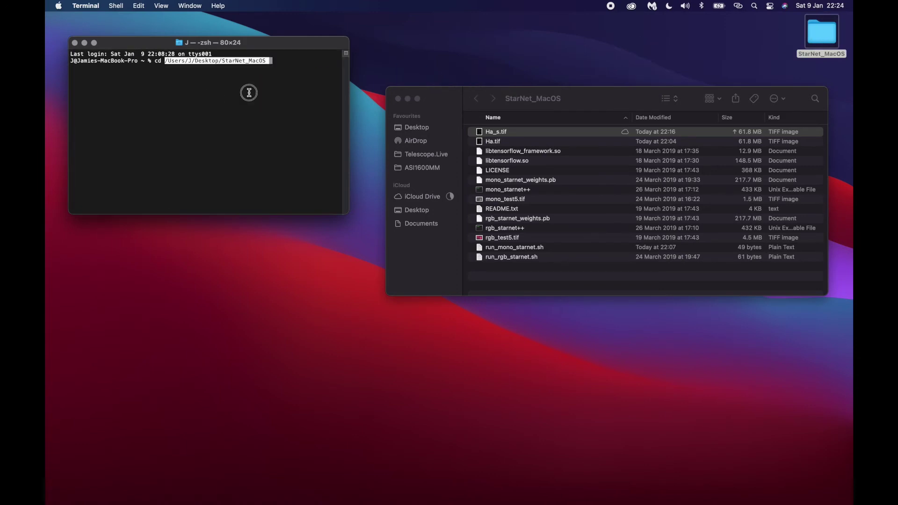
key("Return")
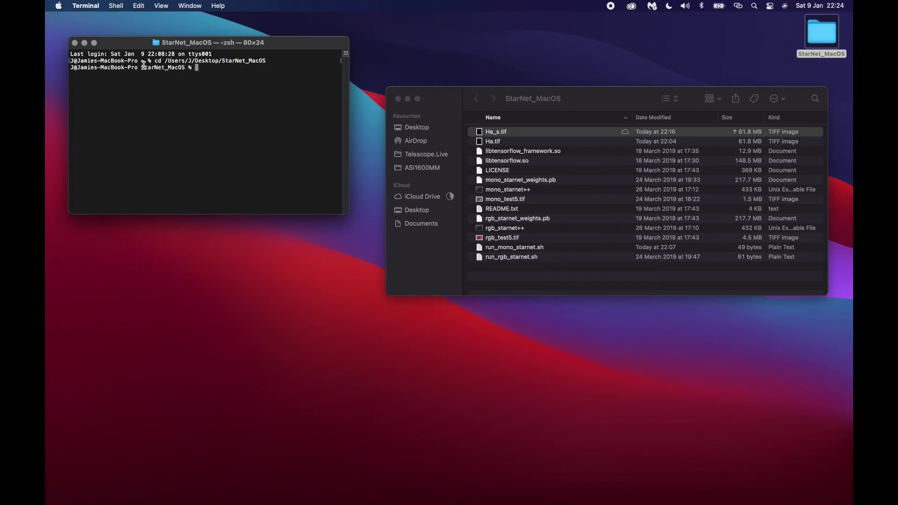
Step: Open run_mono_starnet.sh in TextEdit and place its window below Terminal, clear of the StarNet_MacOS file list
left_click(497, 250)
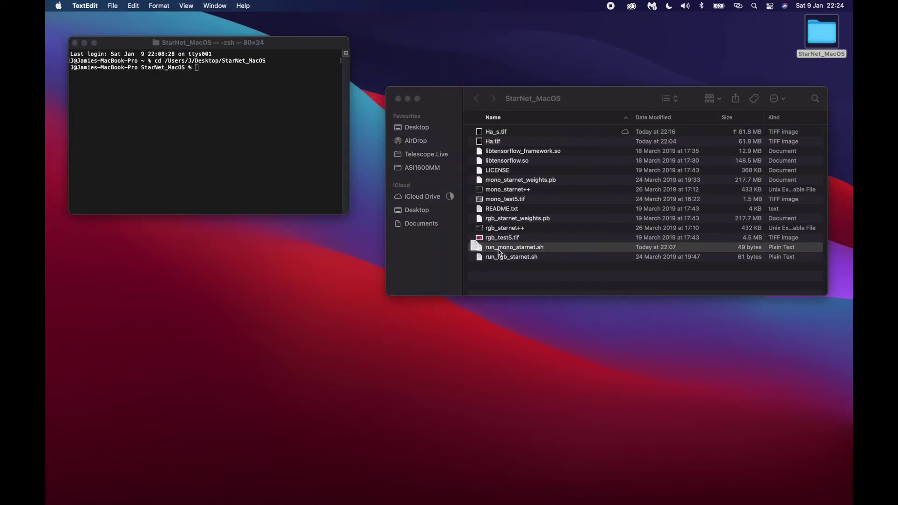
double_click(475, 246)
left_click_drag(381, 47, 341, 275)
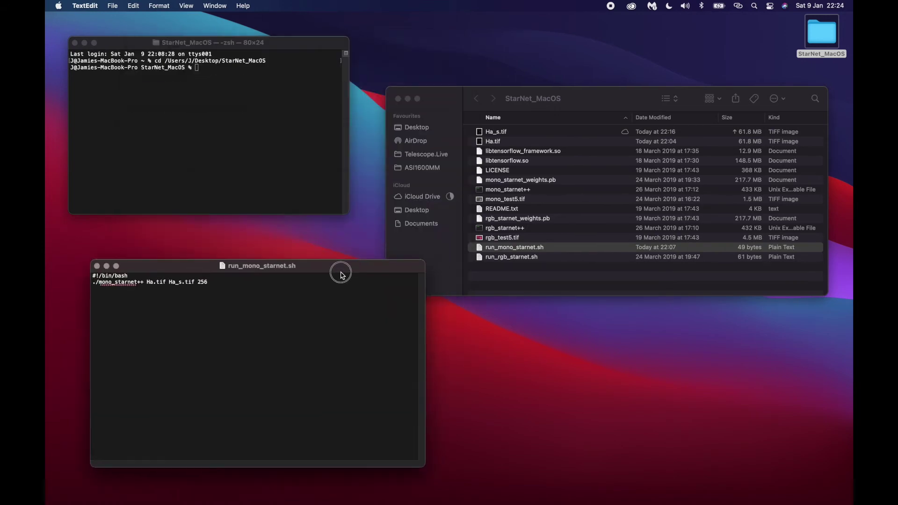
left_click(492, 139)
left_click(495, 145)
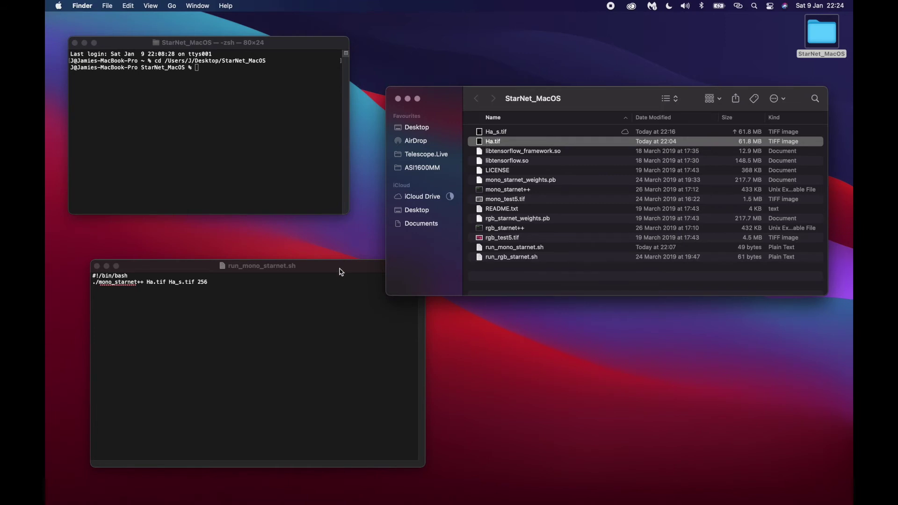
left_click_drag(341, 269, 346, 238)
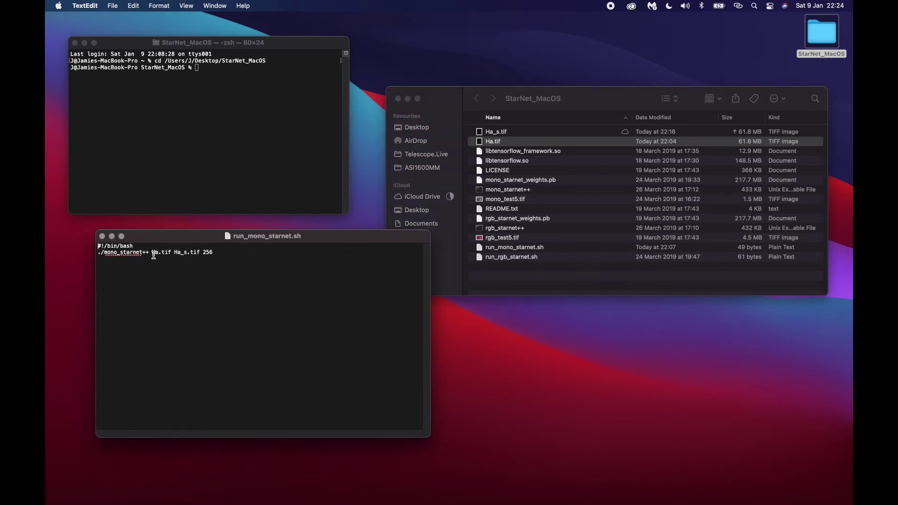
Step: Set the last argument of the mono_starnet++ command in run_mono_starnet.sh to 32 and close the saved script
left_click_drag(153, 253, 206, 252)
left_click(175, 252)
left_click(209, 252)
type("32")
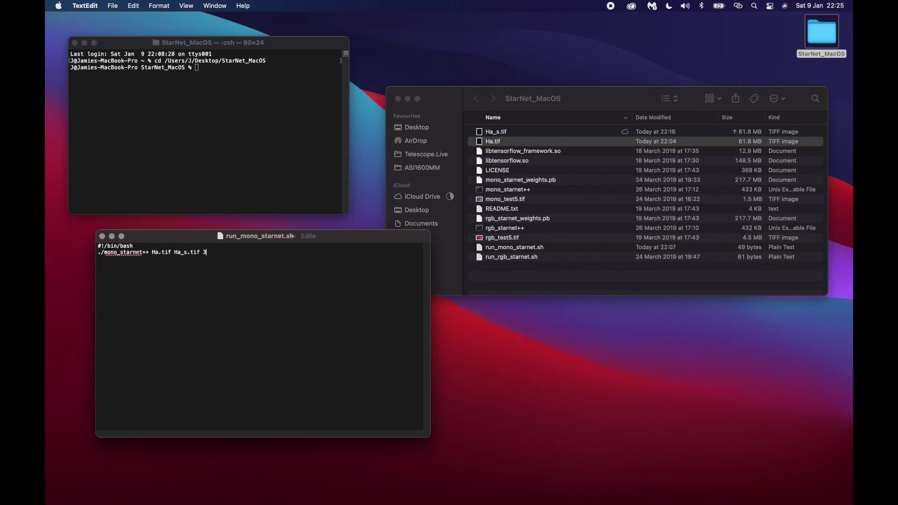
left_click(102, 237)
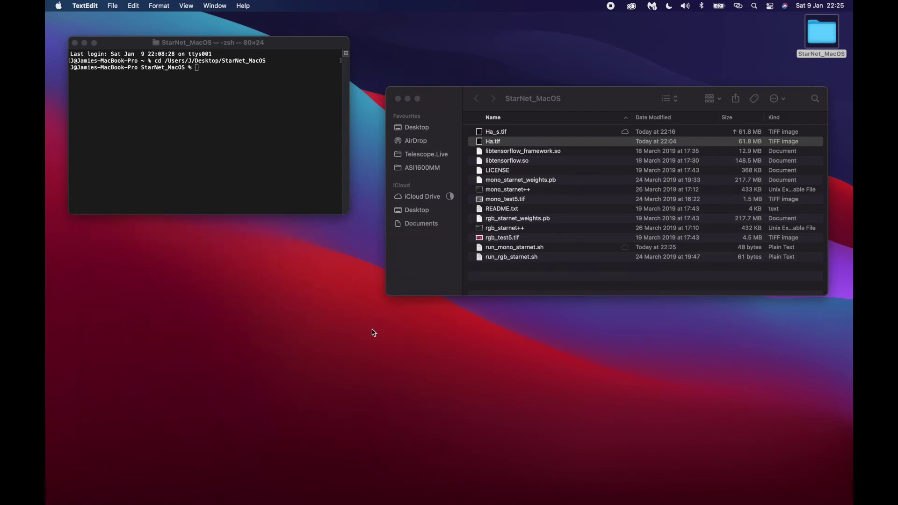
Step: Run the edited run_mono_starnet.sh from the StarNet_MacOS folder in Terminal
left_click(448, 297)
left_click_drag(501, 247, 223, 105)
key("Return")
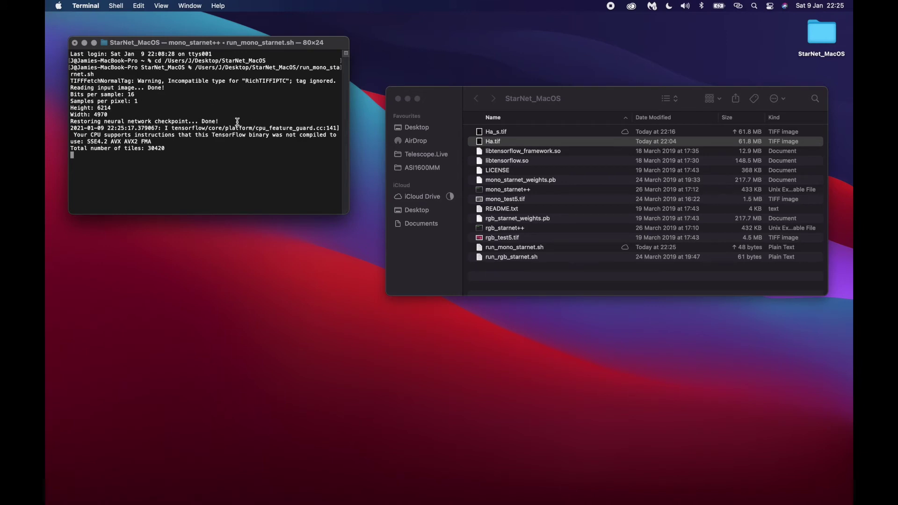
Step: Close the Terminal window and terminate the running mono_starnet++ process
left_click(76, 46)
double_click(210, 42)
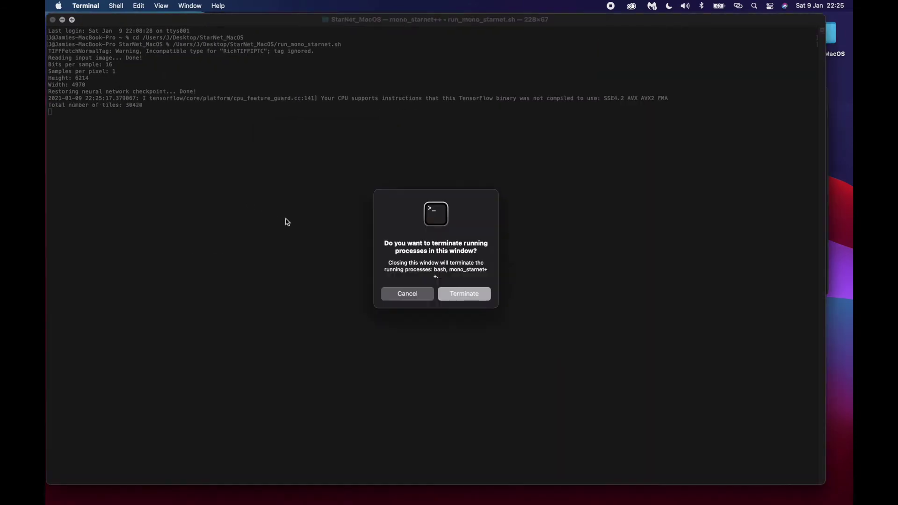
left_click(473, 301)
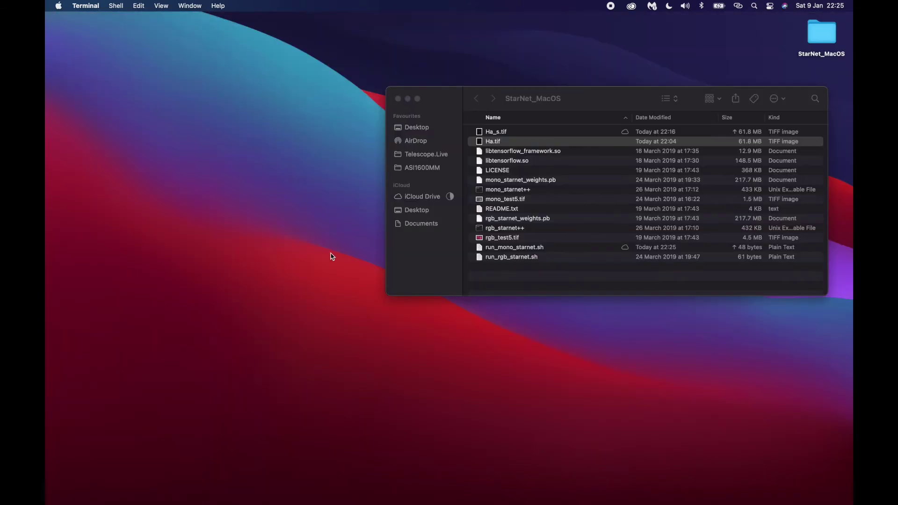
Step: Move Ha_s.tif and Ha.tif together from the StarNet_MacOS folder to the Desktop and put the folder window away
left_click_drag(457, 98, 293, 44)
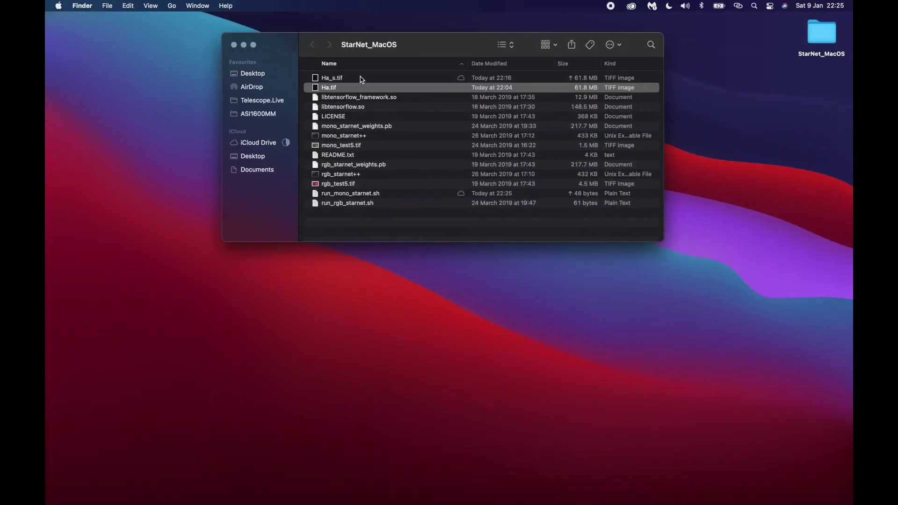
left_click(362, 79)
left_click(362, 89, "shift")
left_click_drag(336, 81, 749, 135)
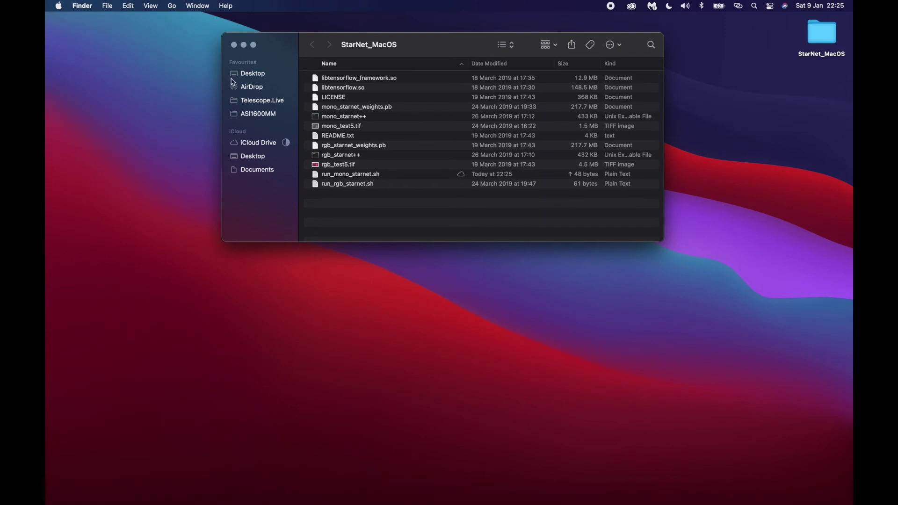
left_click(243, 44)
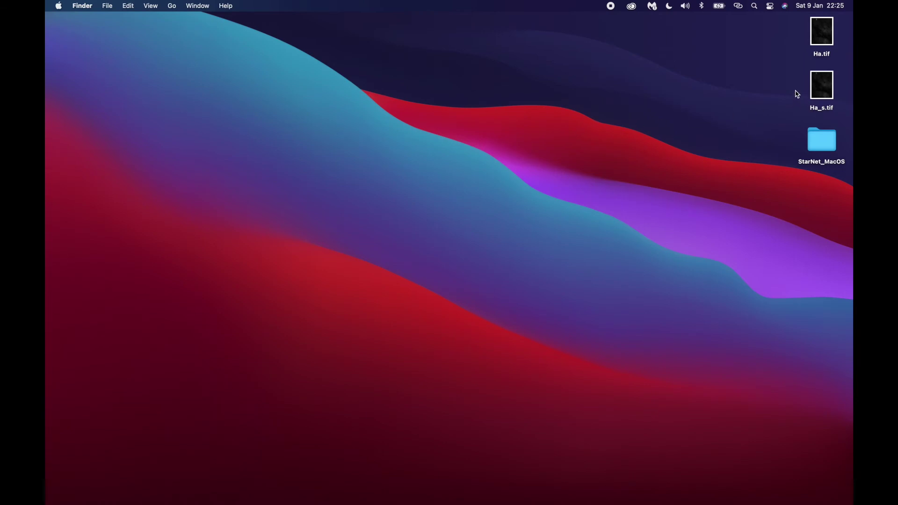
Step: Open Ha.tif from the Desktop in Photoshop and narrow the application window so the Desktop files stay reachable
left_click(823, 32)
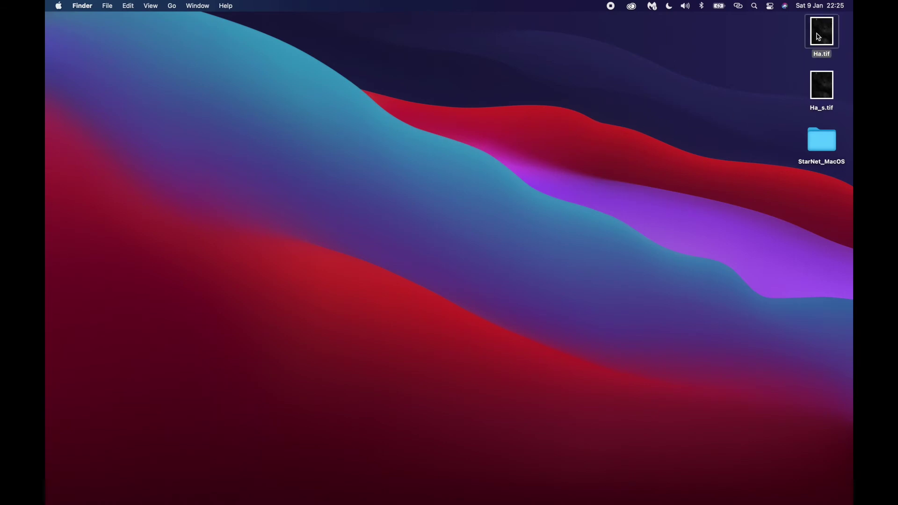
left_click(817, 87)
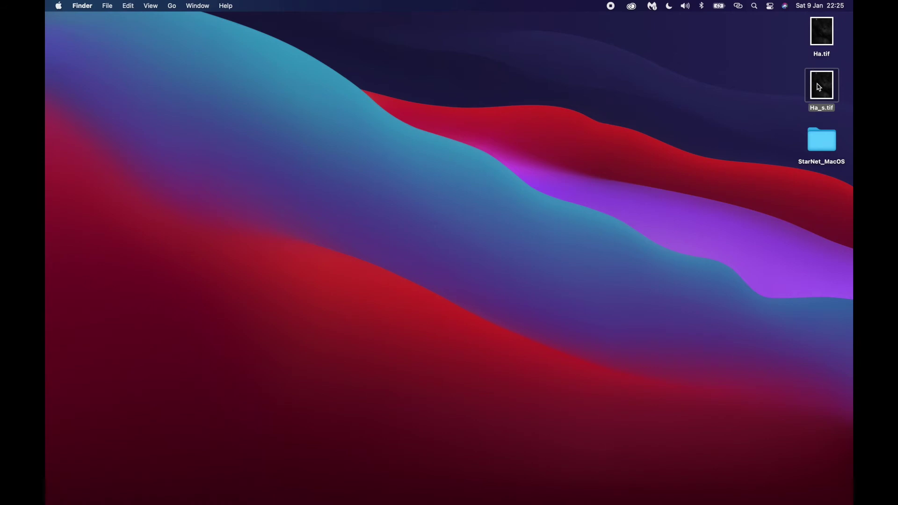
left_click_drag(821, 33, 494, 498)
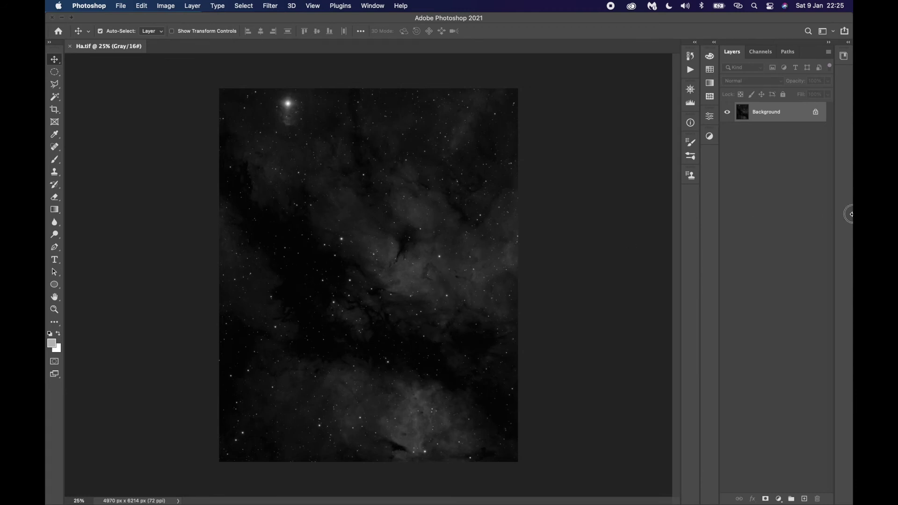
left_click_drag(847, 215, 792, 209)
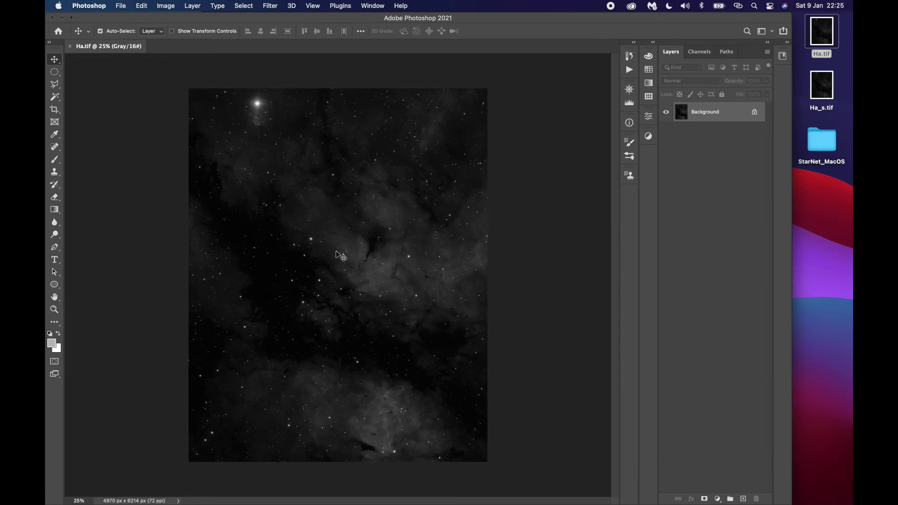
Step: Place Ha_s.tif as a layer over the Ha.tif background, using the Difference blend mode, and commit the placement
left_click_drag(822, 91, 333, 242)
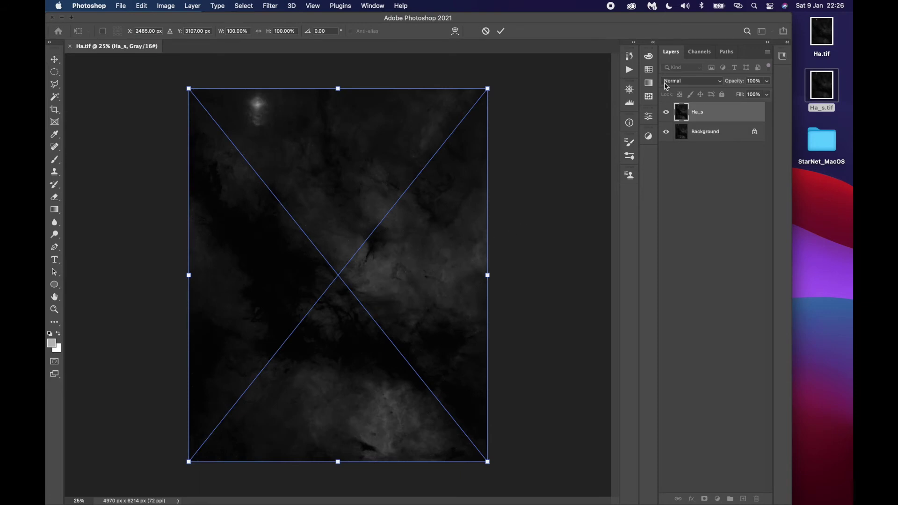
left_click(673, 82)
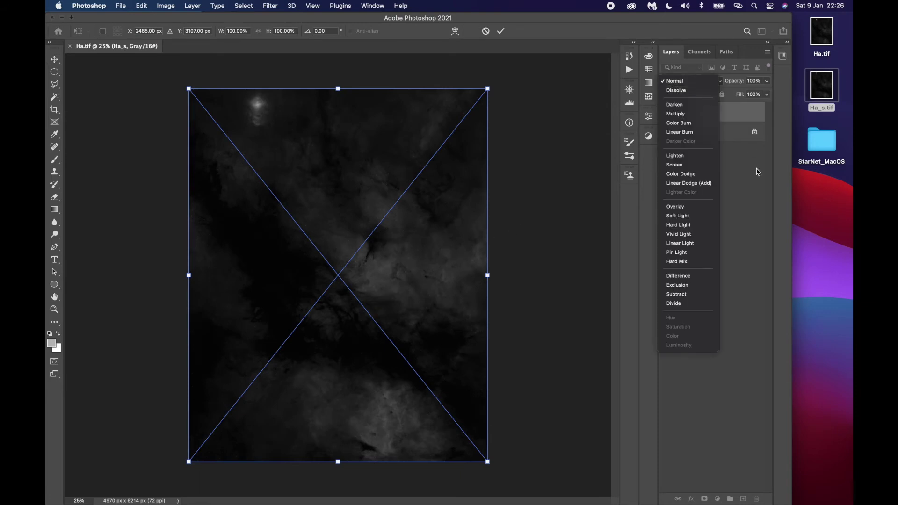
left_click(696, 277)
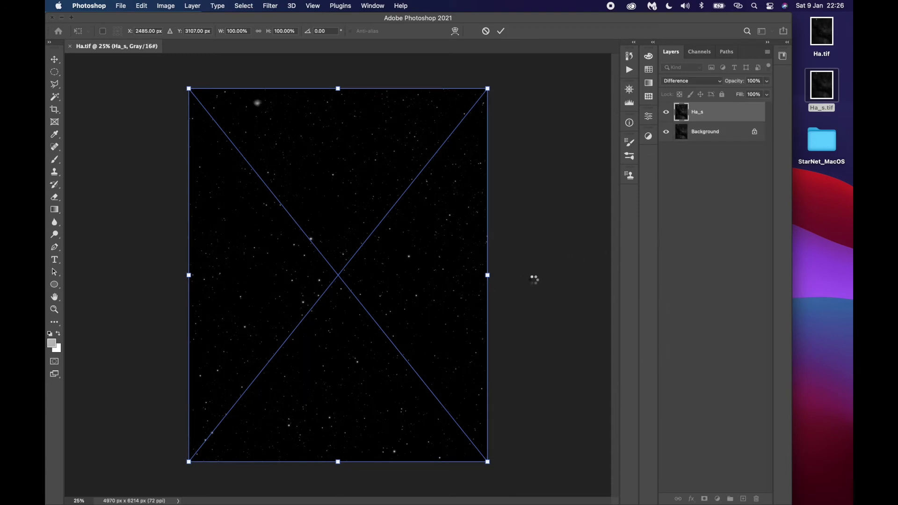
key("Return")
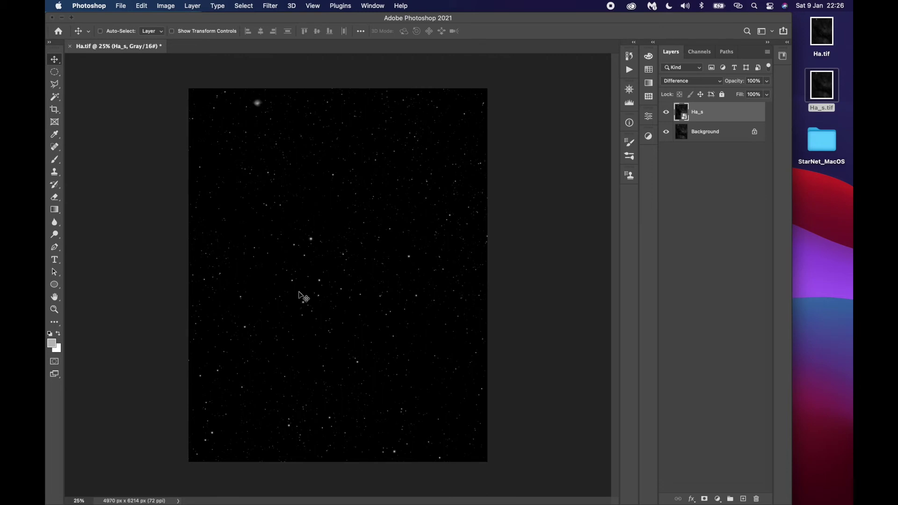
Step: Inspect the isolated stars up close and merge the Ha_s layer down into the Background
key("super+equal")
key("super+equal")
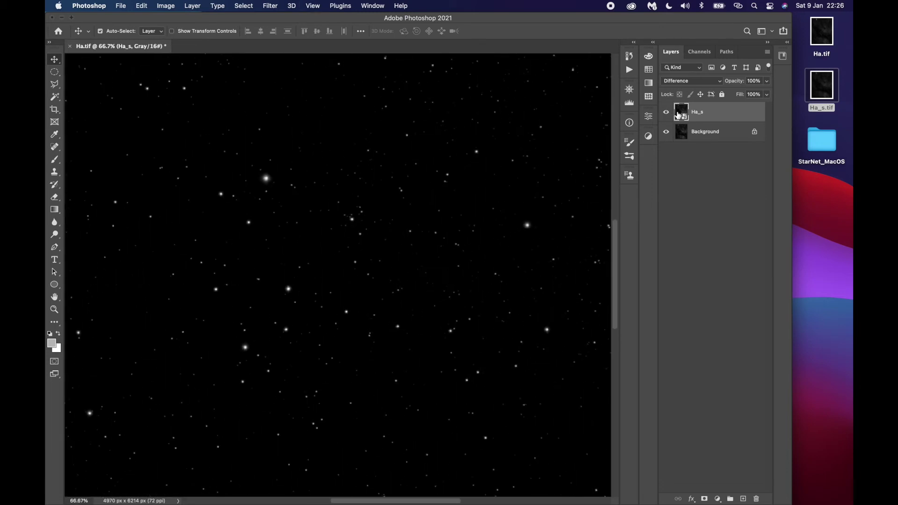
key("super+e")
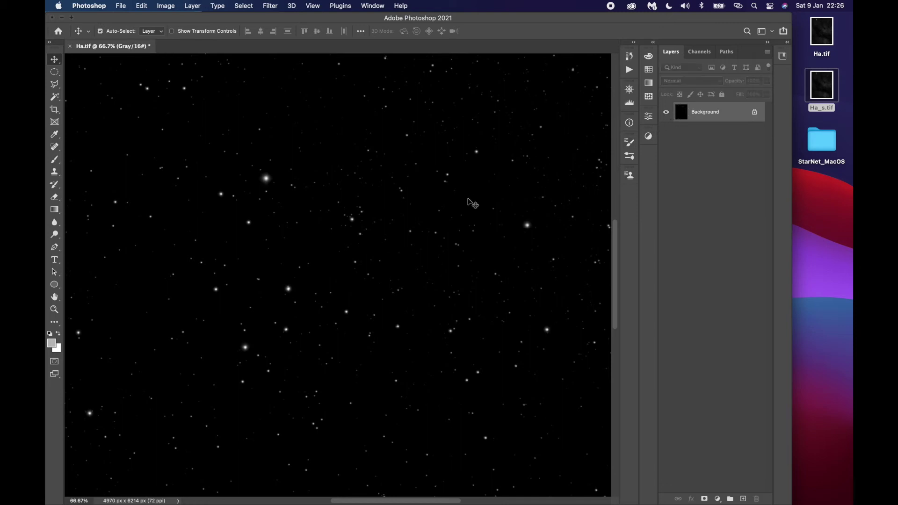
Step: Save the merged stars-only image to the Desktop as Ha_Stars.tif in TIFF format
key("super+0")
left_click(120, 5)
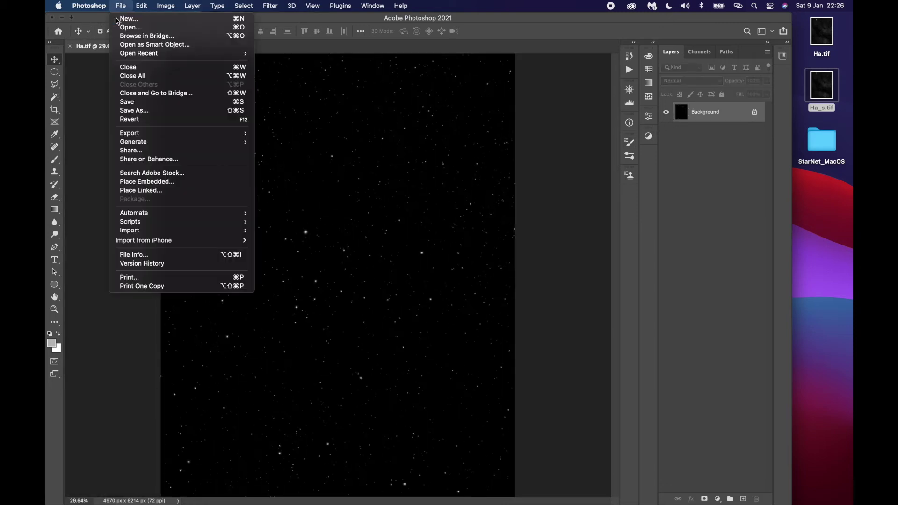
left_click(145, 110)
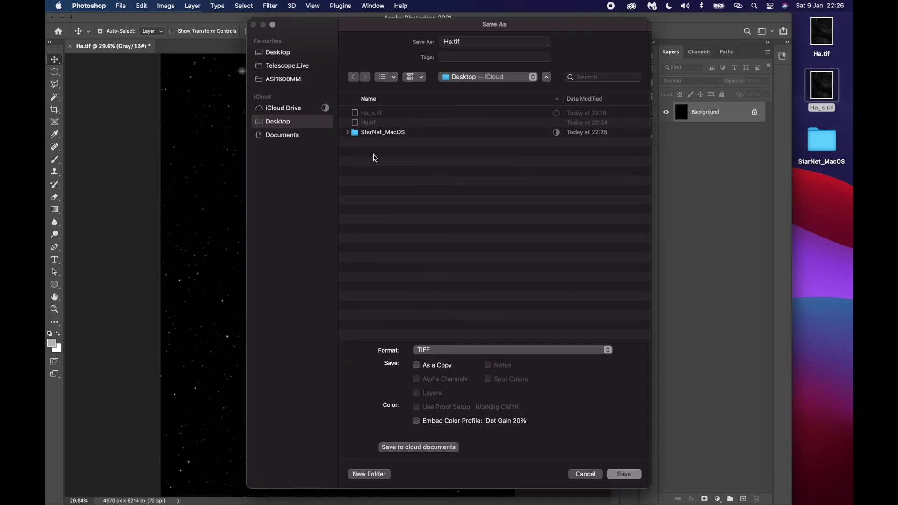
type("_Stars")
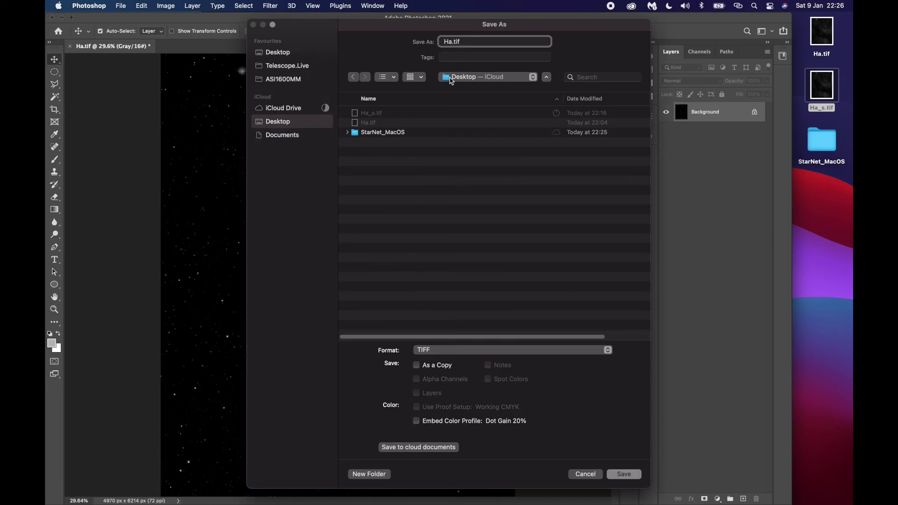
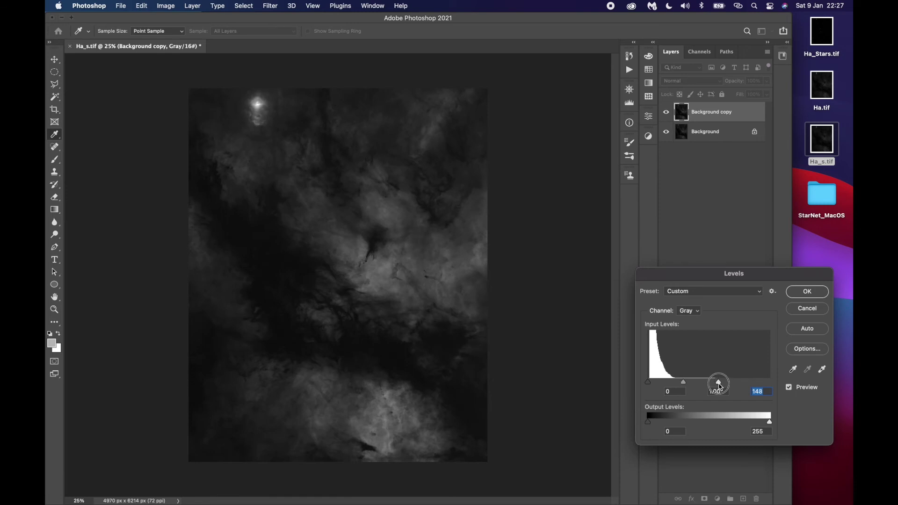
Step: Stretch the Background copy layer with Levels using a white input of 148, and brighten its midtones in a second Levels pass
key("Return")
key("super+l")
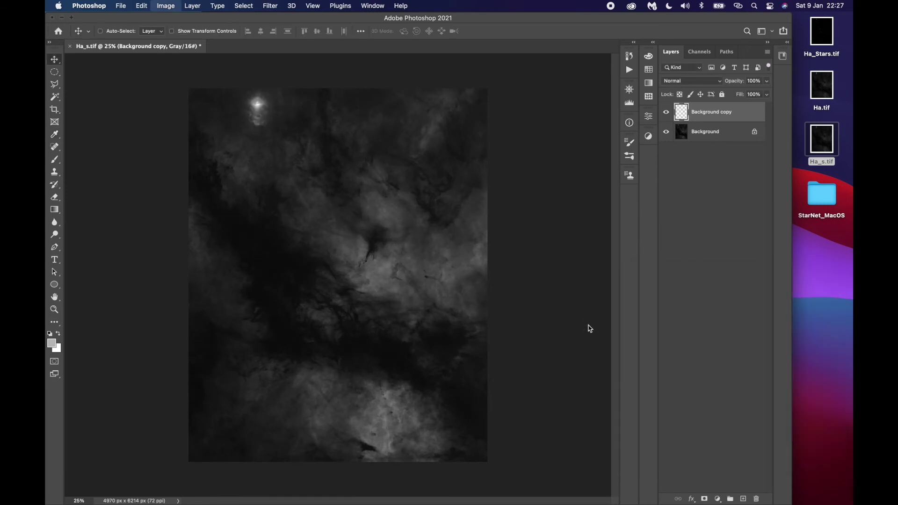
left_click_drag(710, 384, 693, 386)
key("Return")
Step: Deepen the shadows of the Background copy layer in repeated Levels passes, raising the black input to 14, then 3, then slightly further
key("super+l")
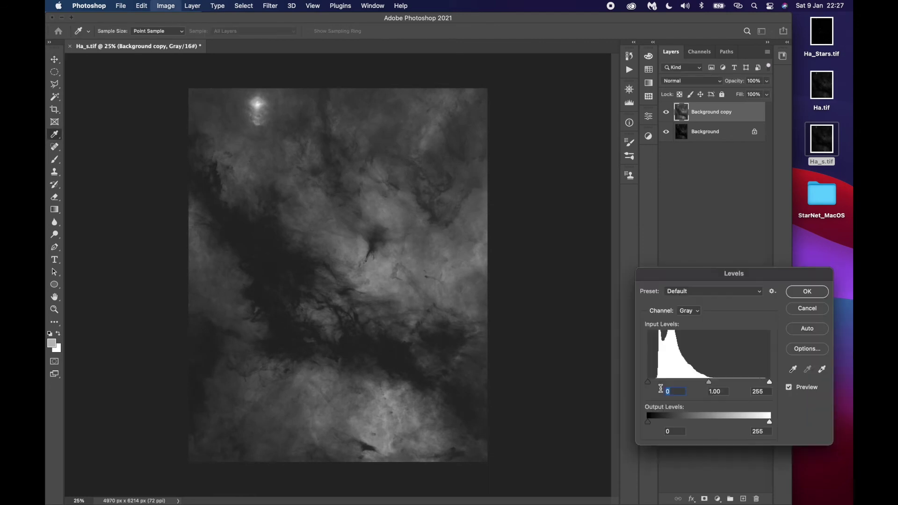
left_click(654, 382)
left_click_drag(654, 382, 655, 382)
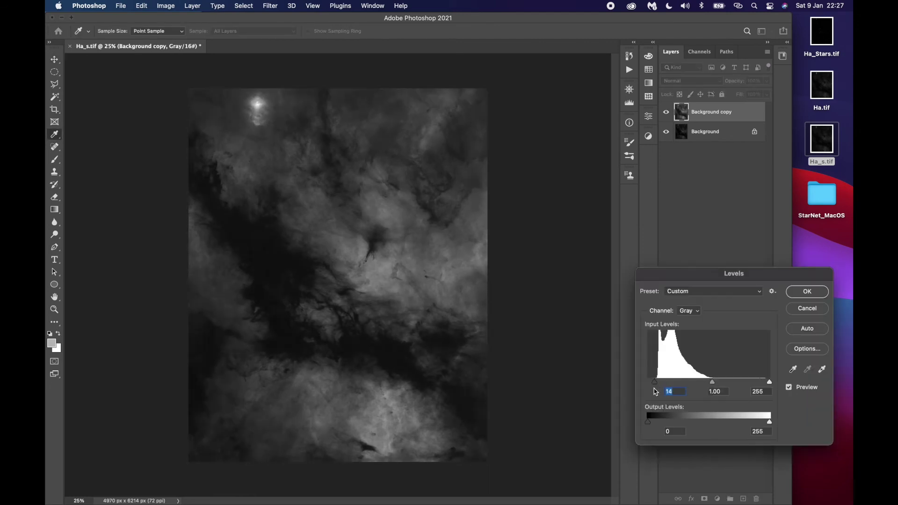
key("Return")
key("super+l")
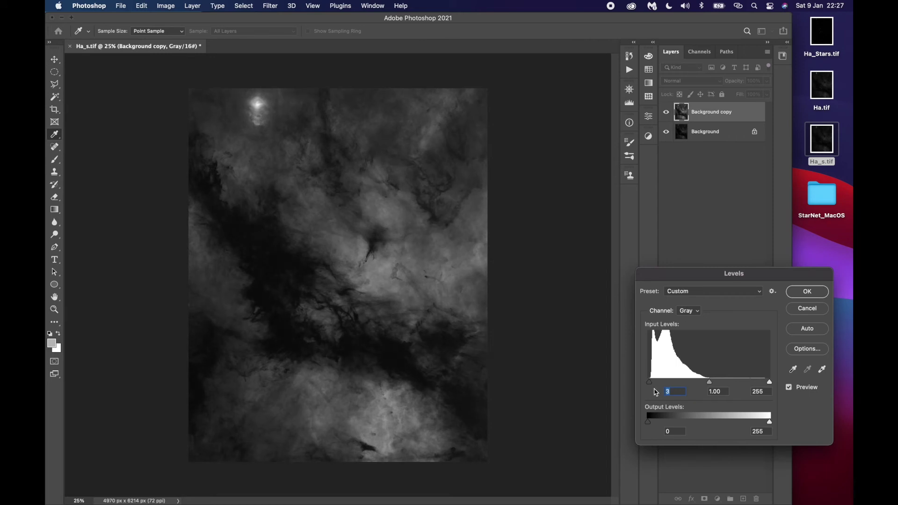
key("Return")
key("super+l")
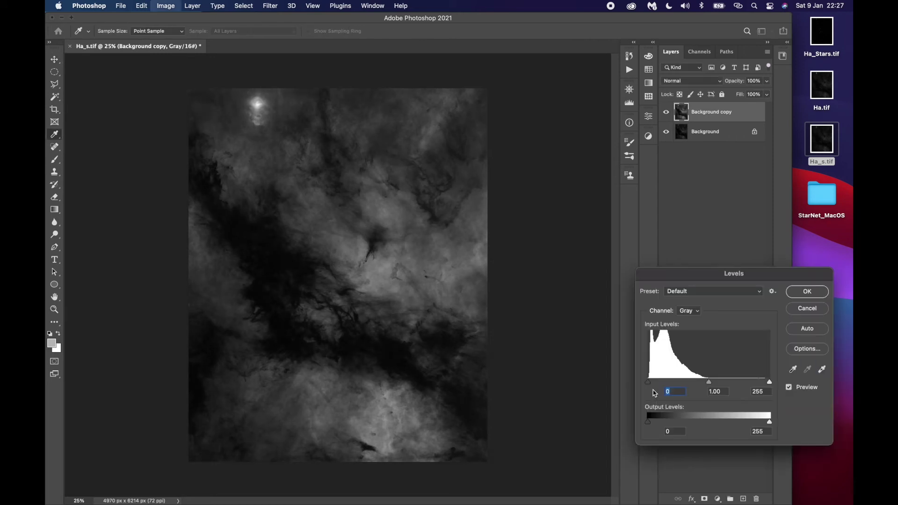
key("Return")
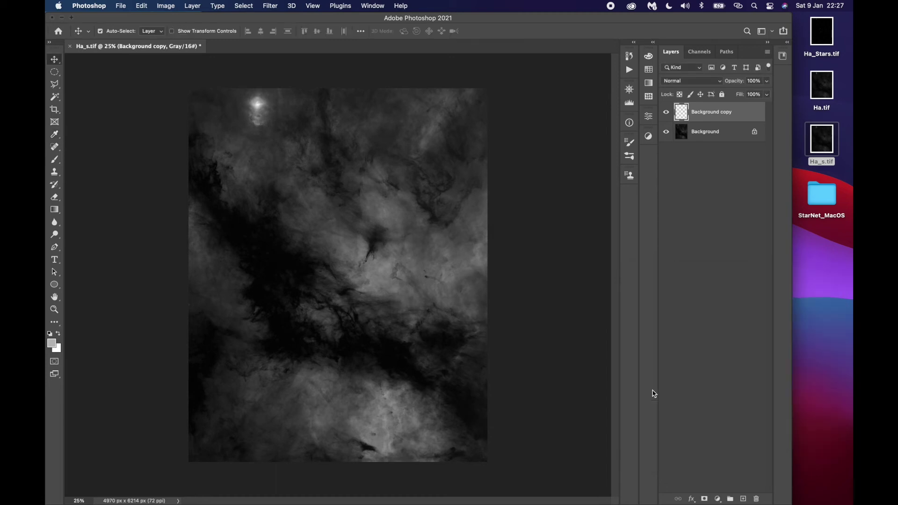
key("super+l")
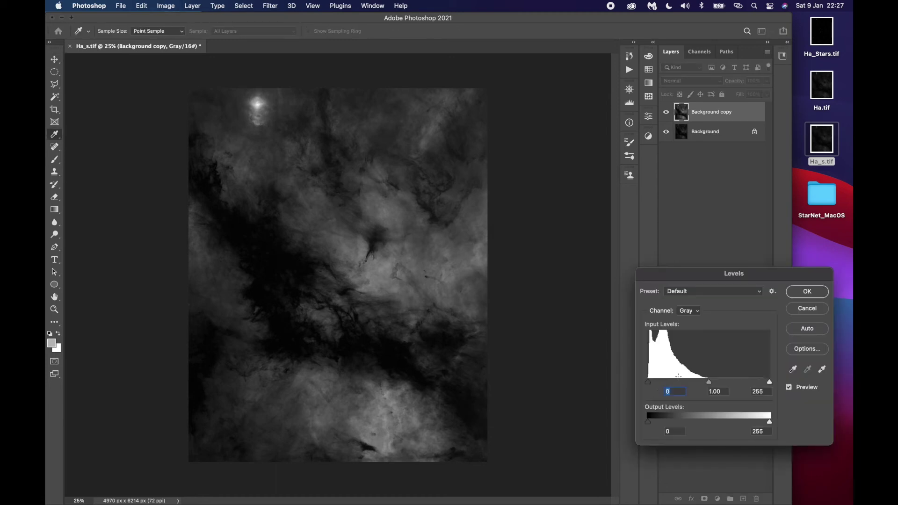
key("Return")
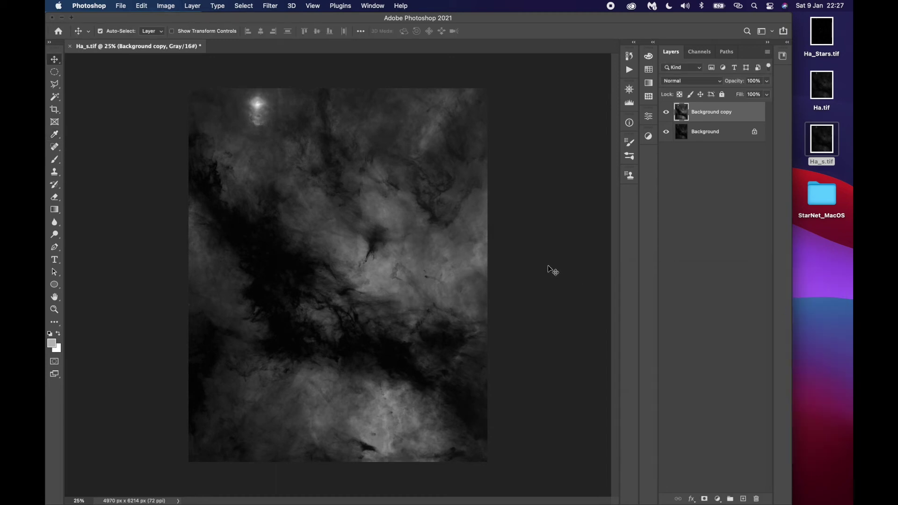
Step: Examine the dark dust lane and its edges at up to 200% for artifacts left by the star removal
scroll(550, 266, "up", 2)
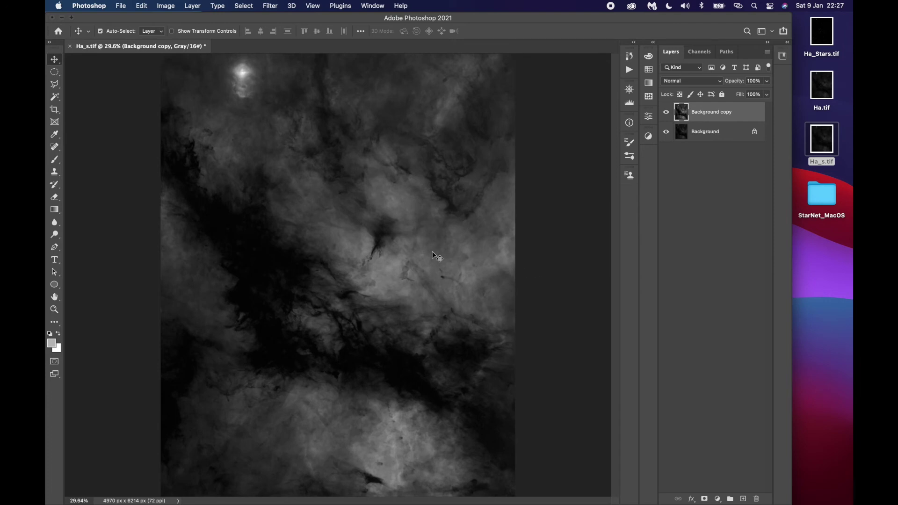
scroll(426, 255, "up", 3)
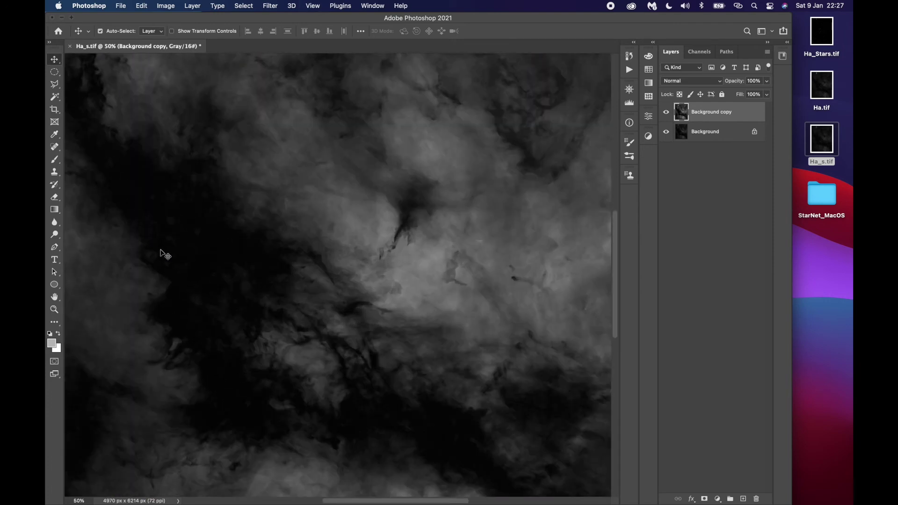
scroll(165, 254, "up", 5)
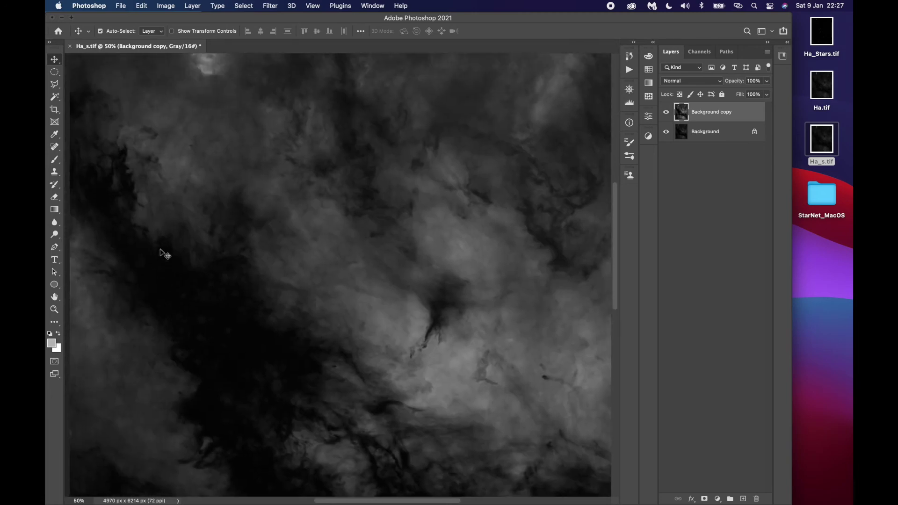
scroll(164, 254, "down", 5)
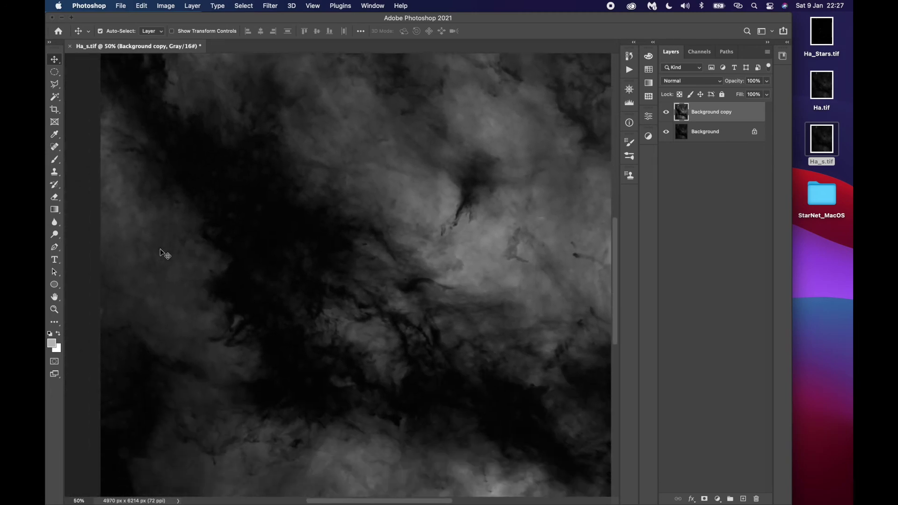
scroll(164, 254, "left", 3)
scroll(165, 253, "up", 2)
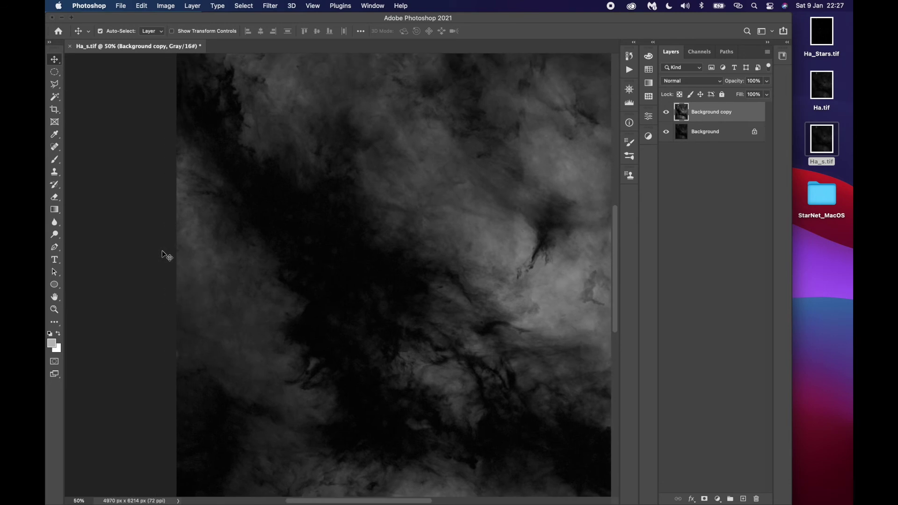
key("super+equal")
key("super+equal")
key("super+equal")
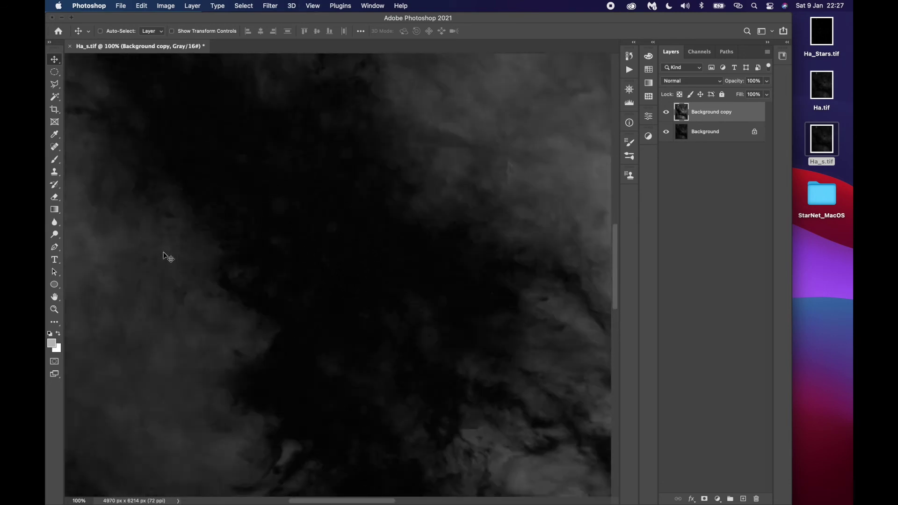
scroll(165, 254, "up", 3)
scroll(164, 254, "left", 2)
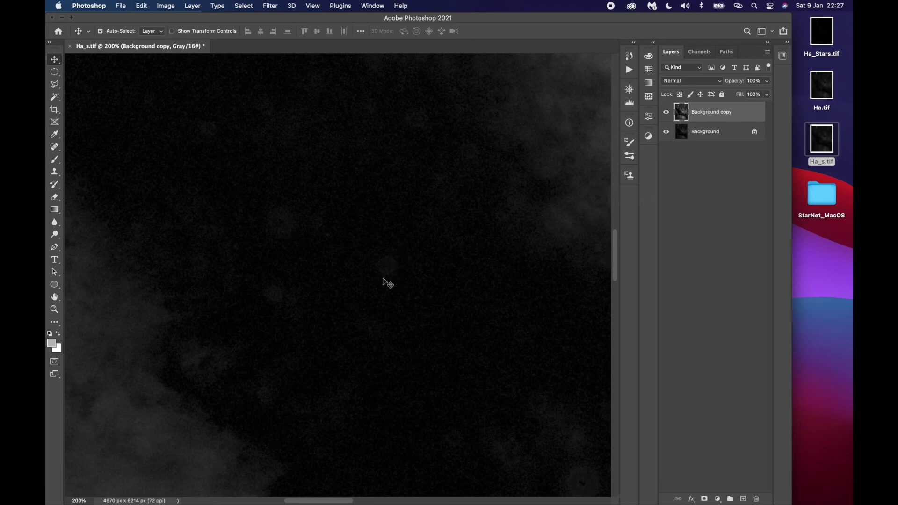
scroll(382, 280, "down", 3)
scroll(382, 280, "right", 2)
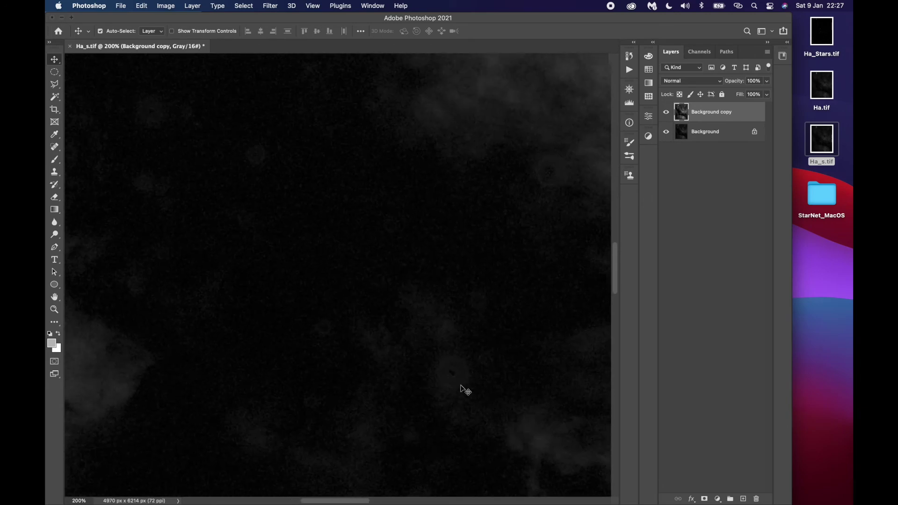
scroll(458, 379, "up", 1)
scroll(458, 380, "right", 2)
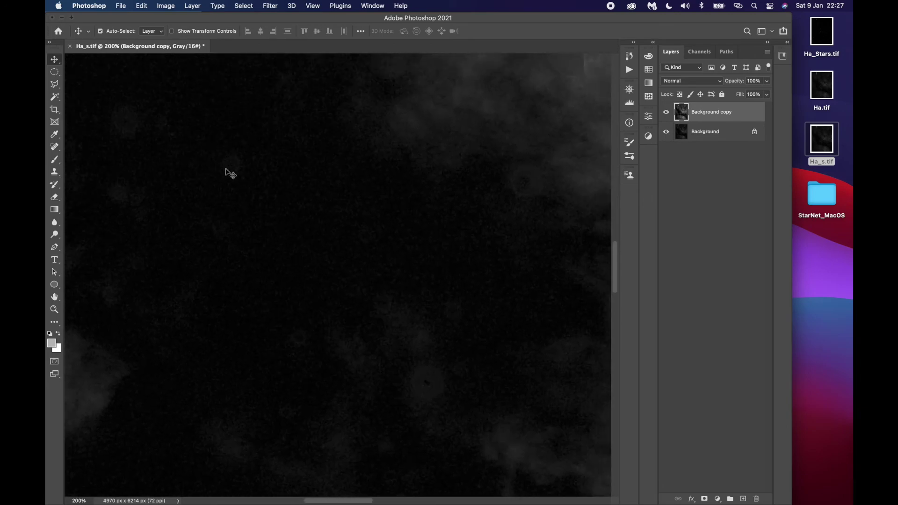
scroll(242, 211, "up", 4)
scroll(242, 212, "right", 5)
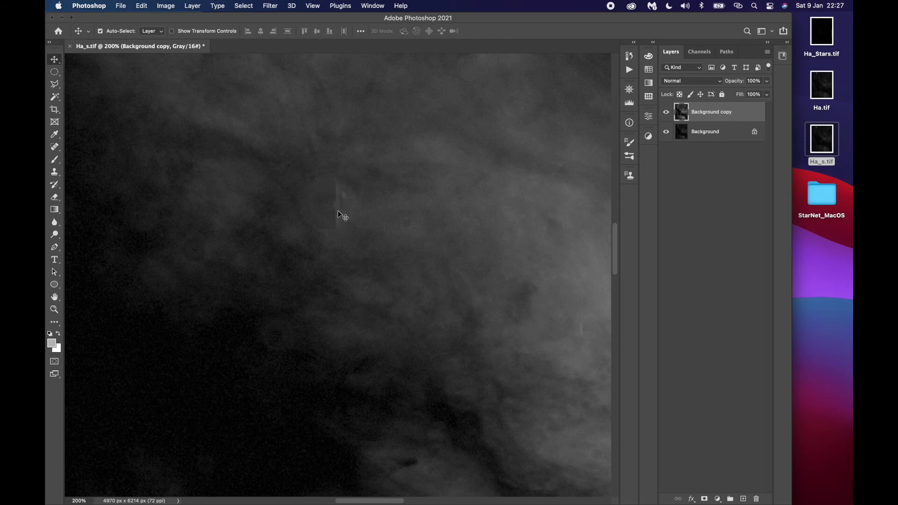
Step: Check the brighter nebula areas and the large bright star glow at 200% for remaining star-removal artifacts
scroll(314, 211, "right", 5)
scroll(313, 211, "up", 2)
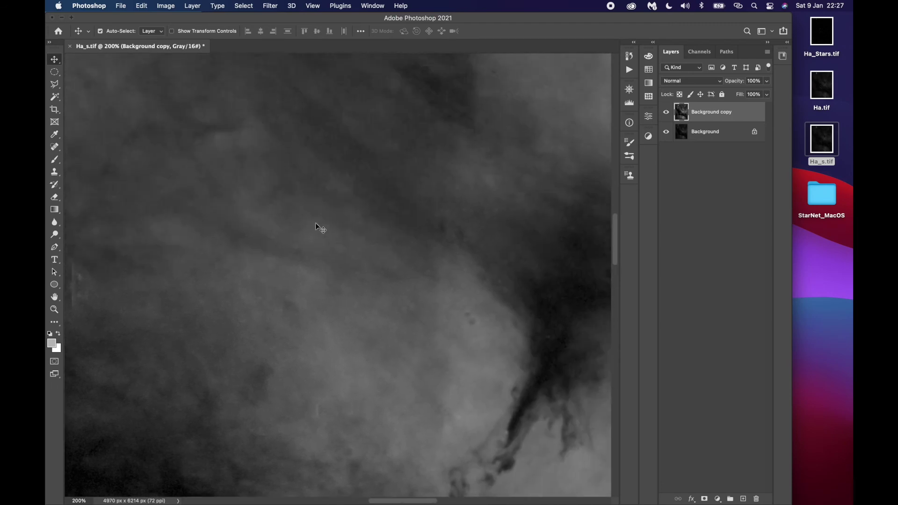
scroll(316, 224, "up", 3)
scroll(318, 212, "right", 1)
scroll(319, 200, "up", 8)
scroll(319, 200, "right", 3)
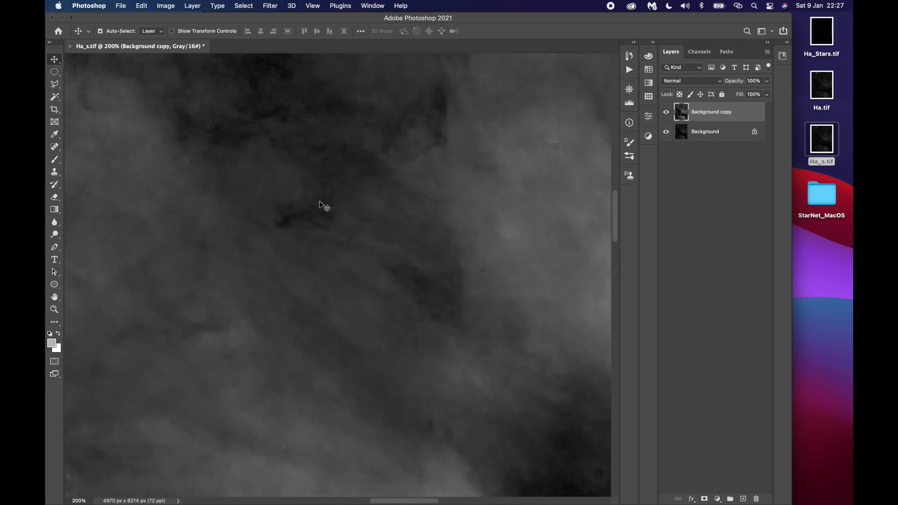
scroll(320, 202, "up", 8)
scroll(319, 203, "left", 5)
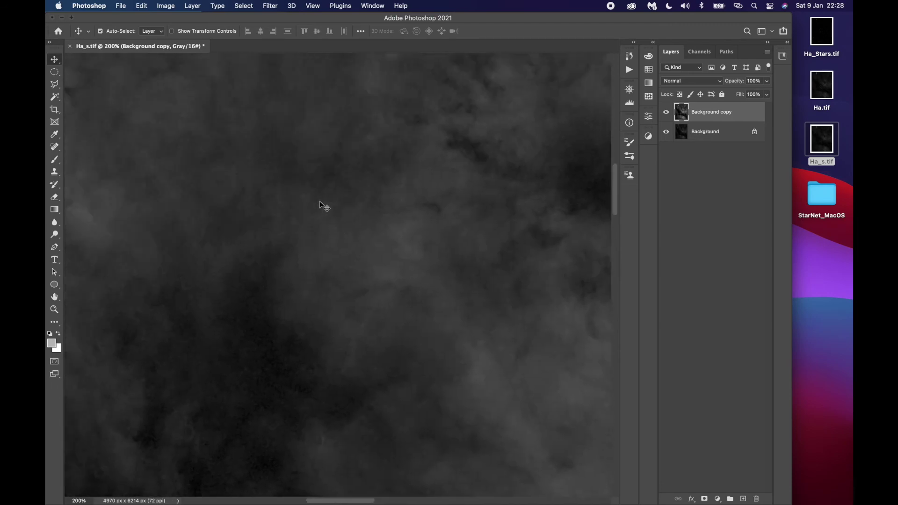
scroll(320, 203, "up", 4)
scroll(319, 202, "right", 2)
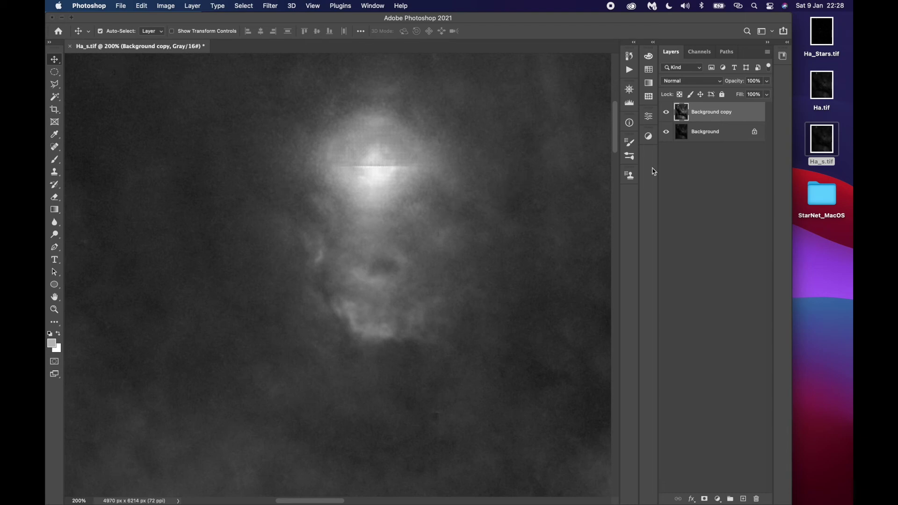
Step: Duplicate the Background copy layer and activate the Spot Healing Brush over the dark dust lane of the new layer
key("super+0")
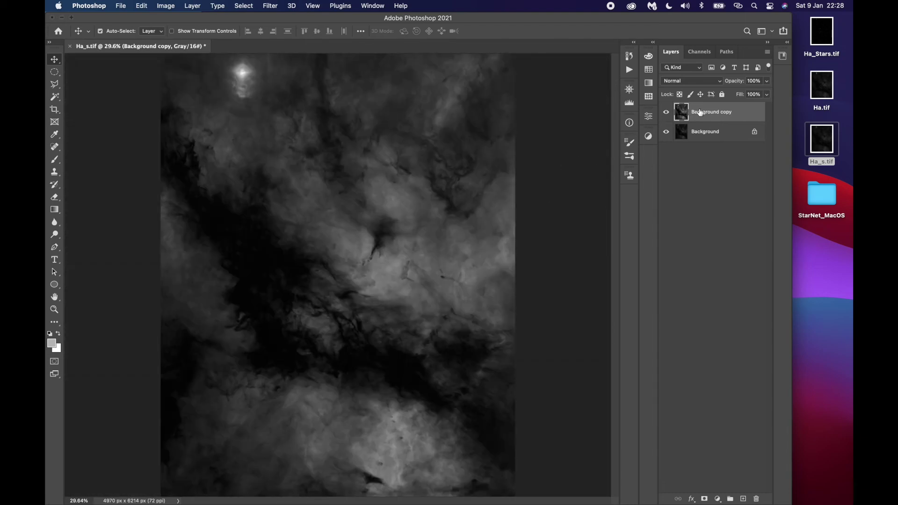
left_click_drag(700, 112, 743, 498)
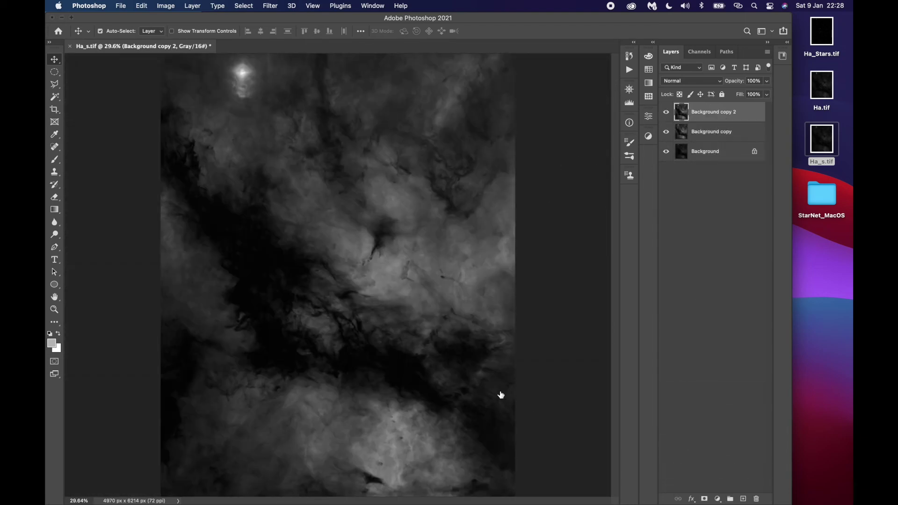
key("super+equal")
key("super+equal")
key("super+equal")
key("super+equal")
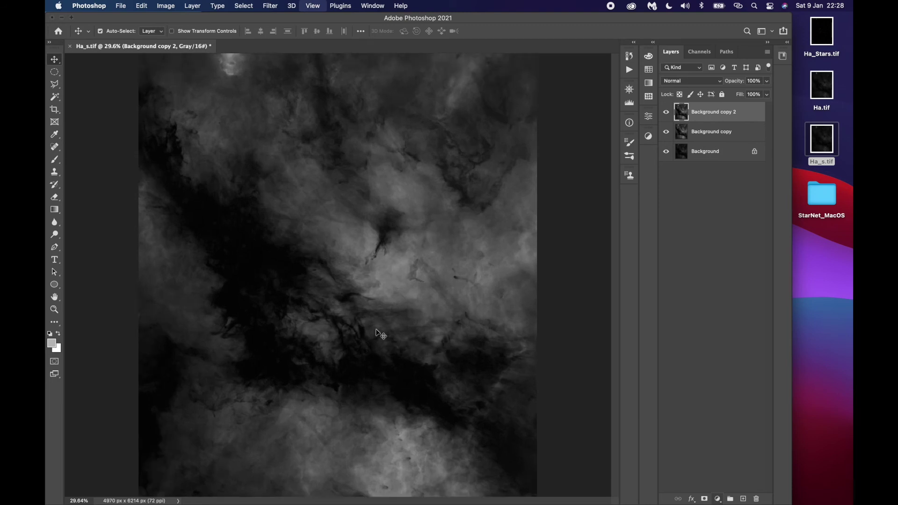
scroll(377, 333, "left", 15)
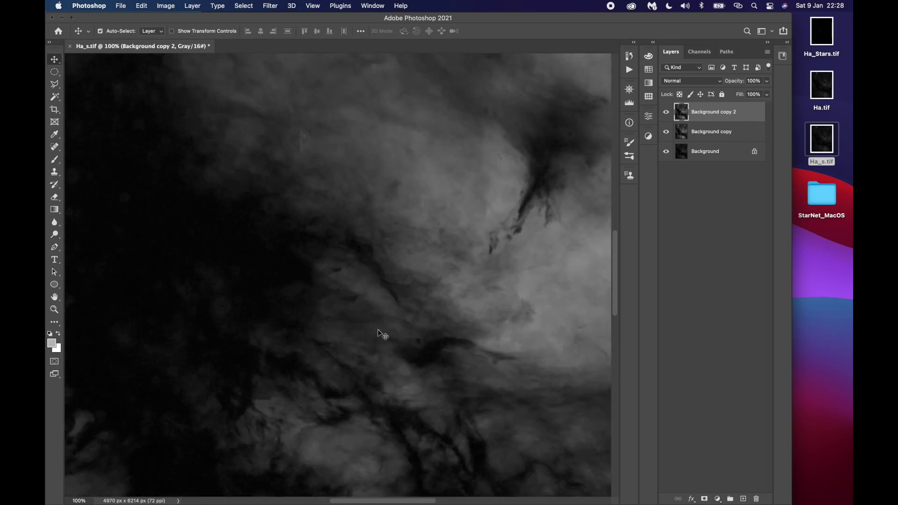
scroll(384, 337, "up", 5)
scroll(385, 337, "right", 3)
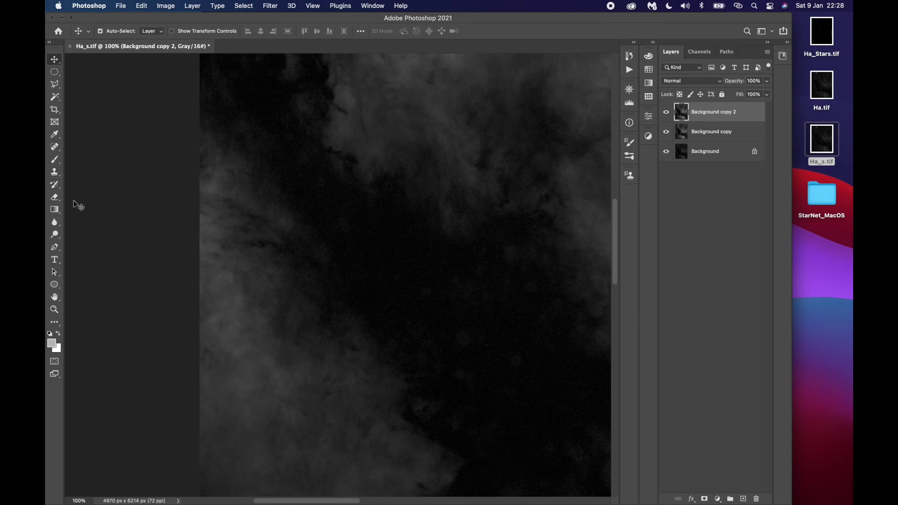
left_click(54, 146)
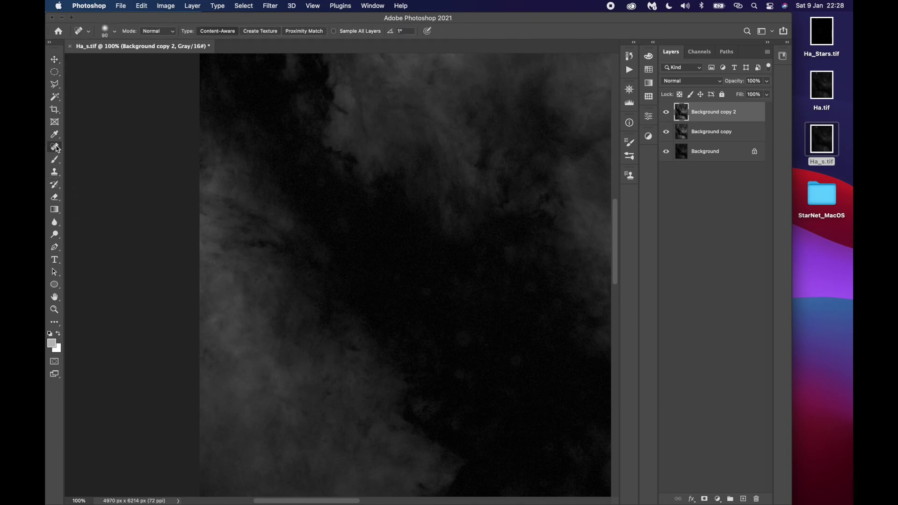
Step: Heal the faint residual star spot in the dark dust lane at 300% using the content-aware Spot Healing Brush at 100 px
key("bracketleft")
key("bracketright")
key("bracketright")
key("bracketright")
key("bracketright")
key("bracketleft")
key("bracketleft")
key("bracketright")
key("bracketright")
key("bracketright")
key("bracketright")
key("bracketright")
key("bracketleft")
key("bracketleft")
key("bracketleft")
key("bracketleft")
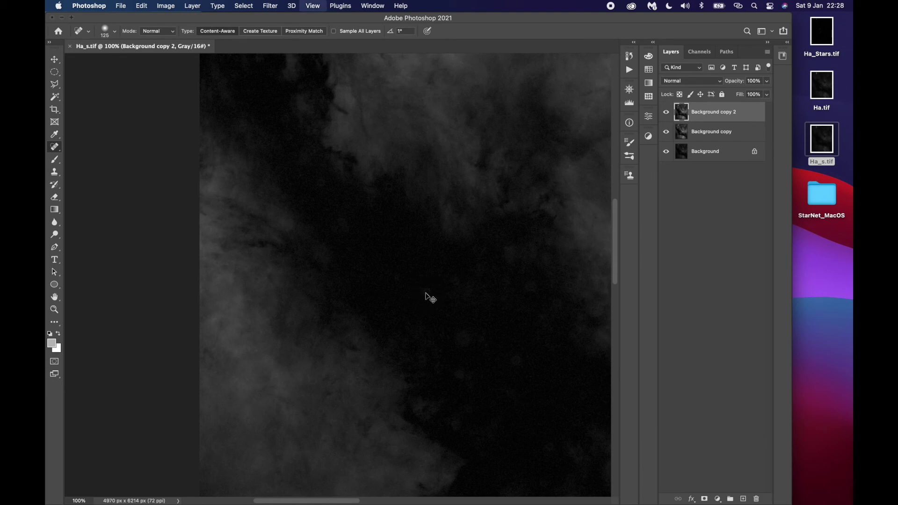
key("super+equal")
key("super+equal")
scroll(424, 293, "right", 3)
scroll(424, 294, "down", 1)
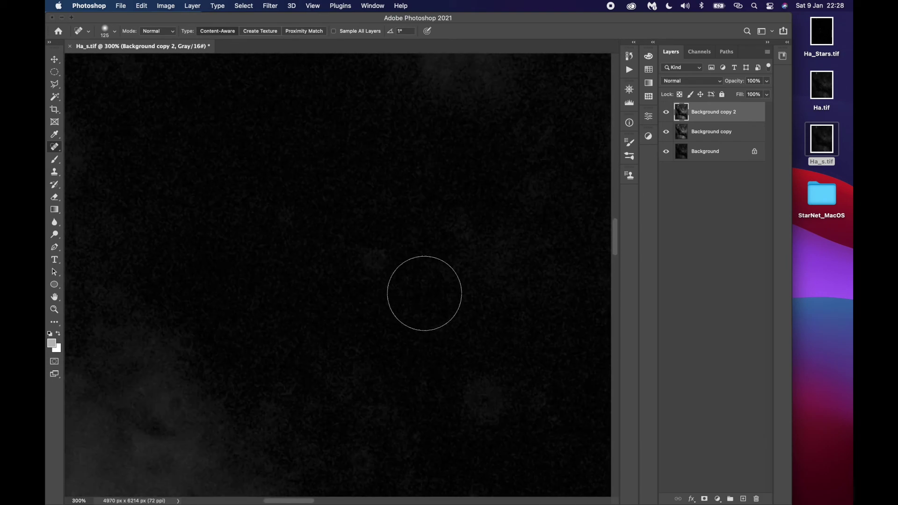
key("bracketleft")
key("bracketleft")
key("bracketleft")
key("bracketleft")
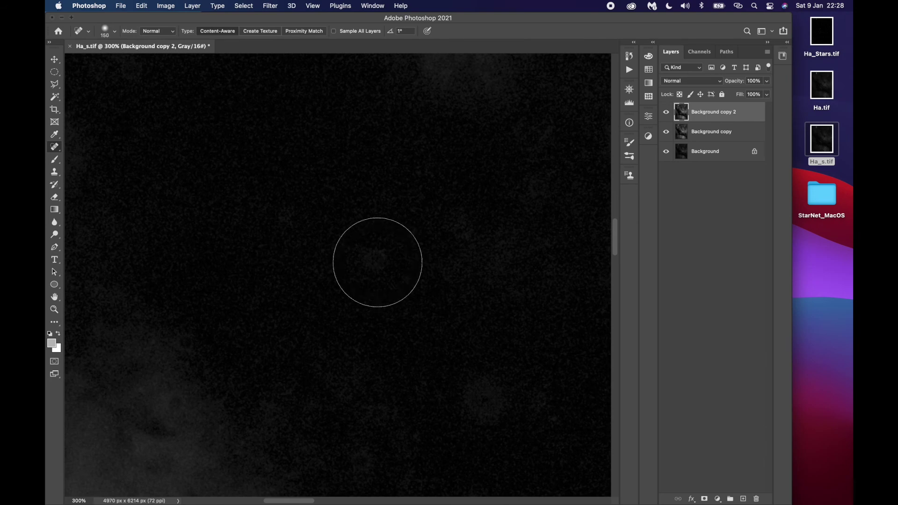
key("bracketleft")
key("bracketleft")
key("bracketleft")
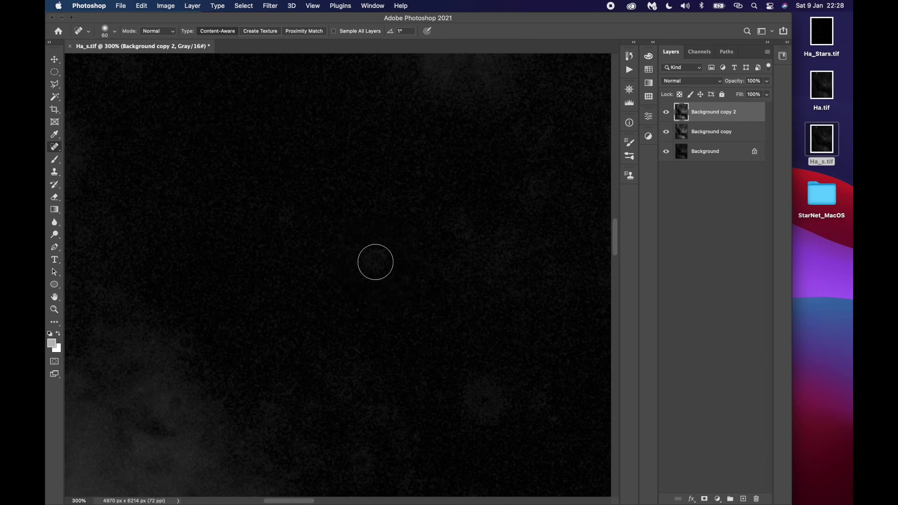
key("bracketright")
key("bracketright")
key("bracketright")
key("bracketright")
key("bracketright")
key("bracketright")
left_click(374, 262)
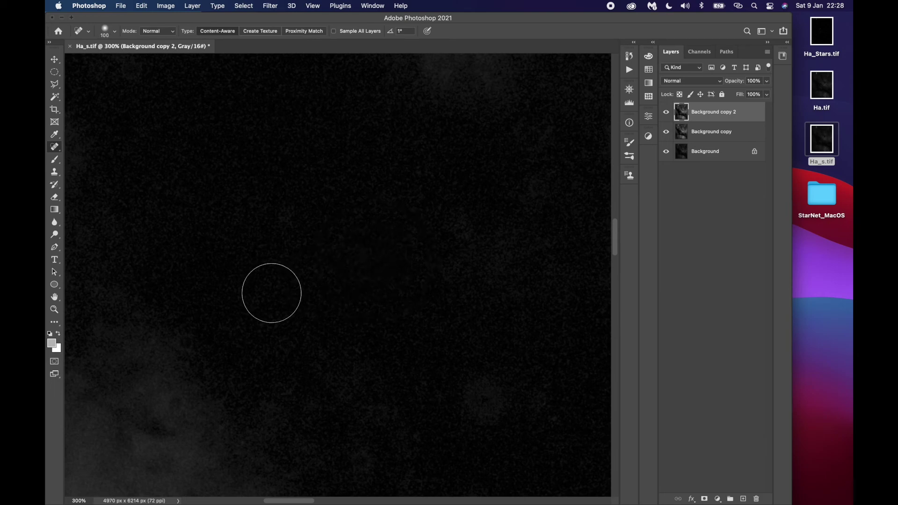
Step: Enlarge the healing brush to 150 px and heal the larger ring-shaped star residue in the lower part of the dark lane
key("bracketright")
key("bracketright")
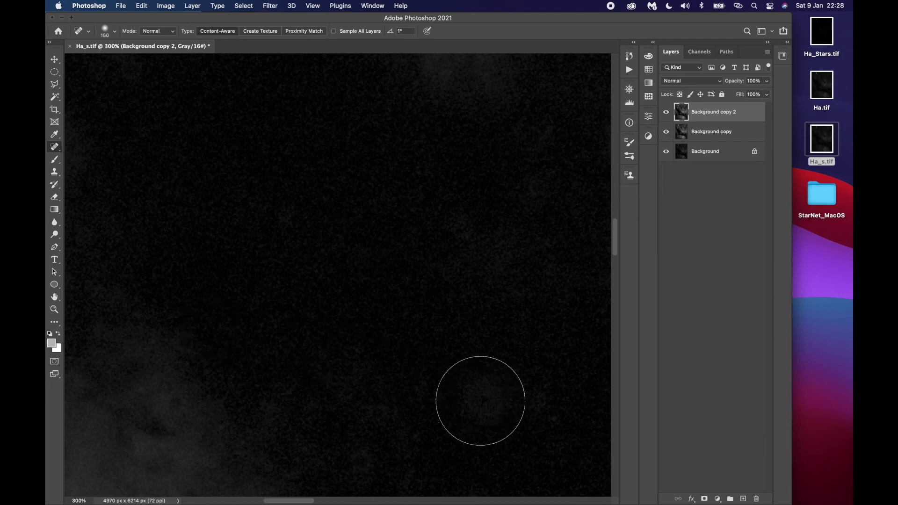
left_click(483, 399)
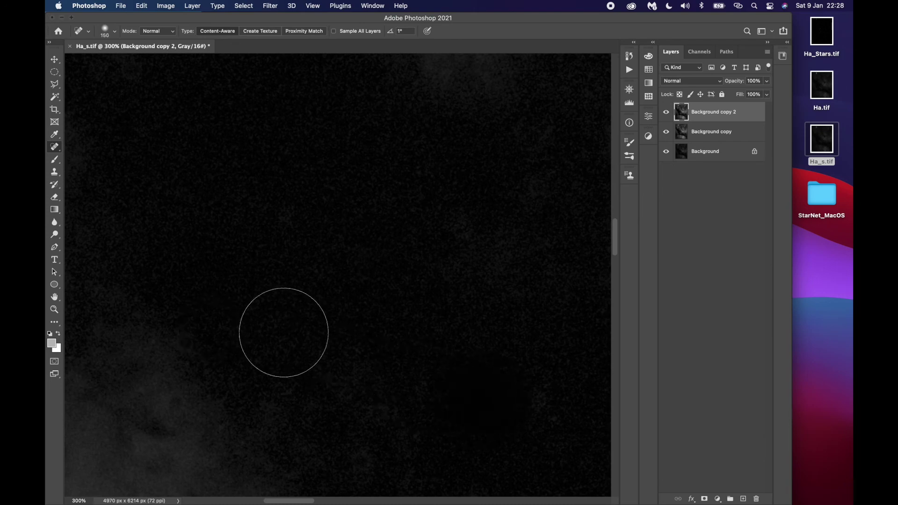
Step: Reduce the healing brush to 80 px and heal the small faint star residue in the dark dust lane
key("bracketleft")
key("bracketleft")
key("bracketleft")
key("bracketleft")
left_click(283, 214)
Step: Reduce the healing brush to 60 px and heal the small dark star spot in the grey nebula beside the dark lane
scroll(272, 303, "up", 5)
scroll(272, 303, "right", 5)
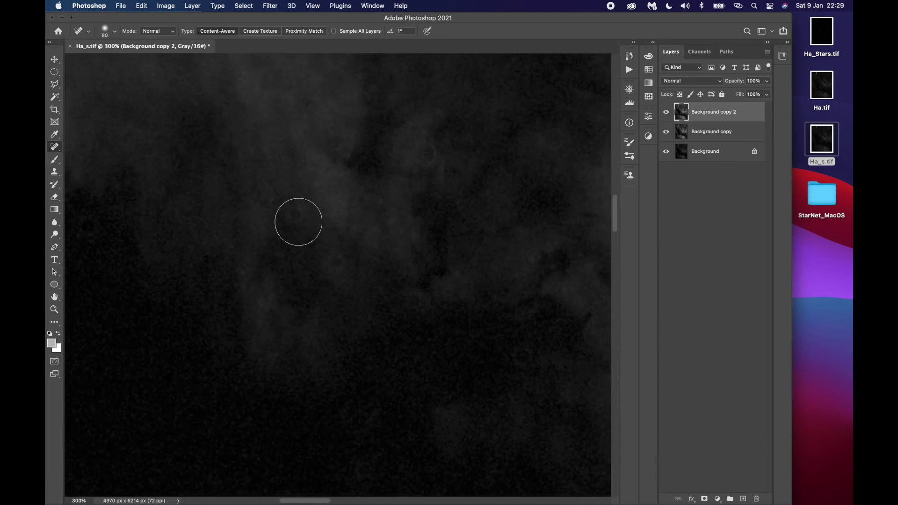
key("bracketleft")
key("bracketleft")
left_click(294, 217)
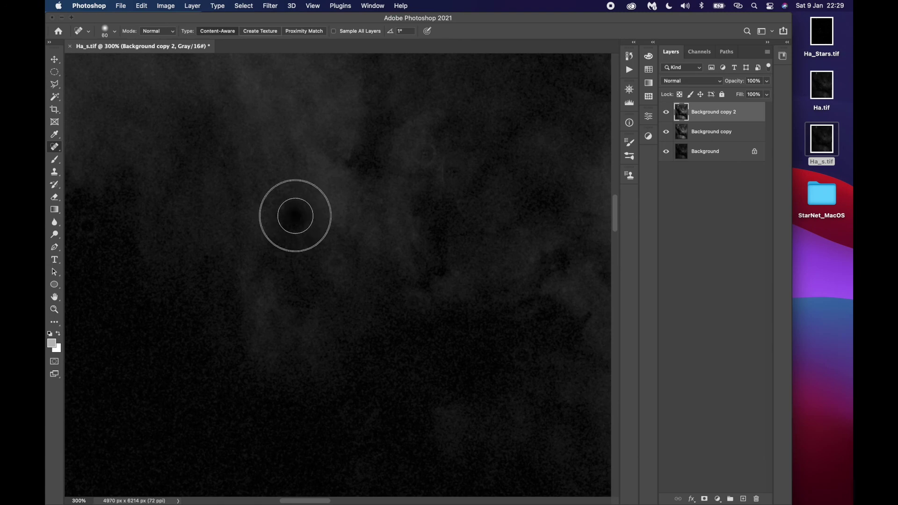
Step: Enlarge the healing brush to 80 px and heal the ring-shaped star residue in the neighbouring nebula patch
key("bracketright")
key("bracketright")
key("bracketright")
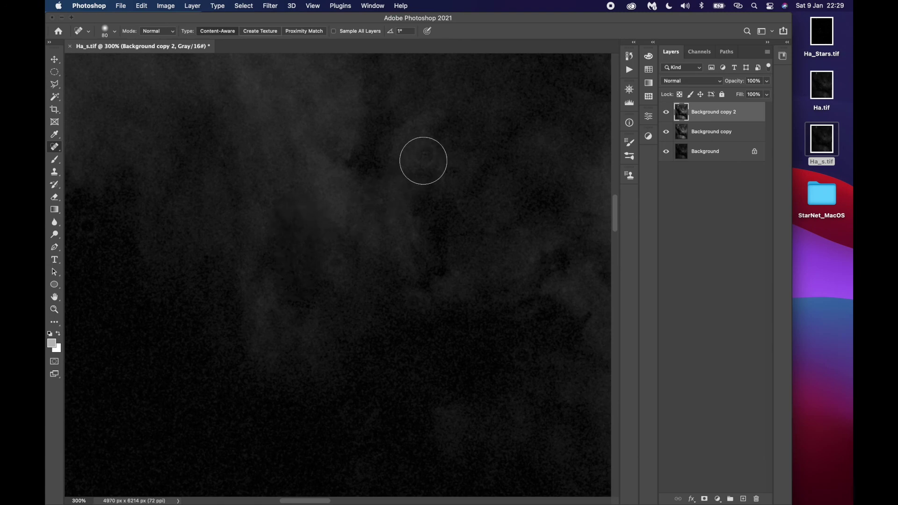
left_click(424, 156)
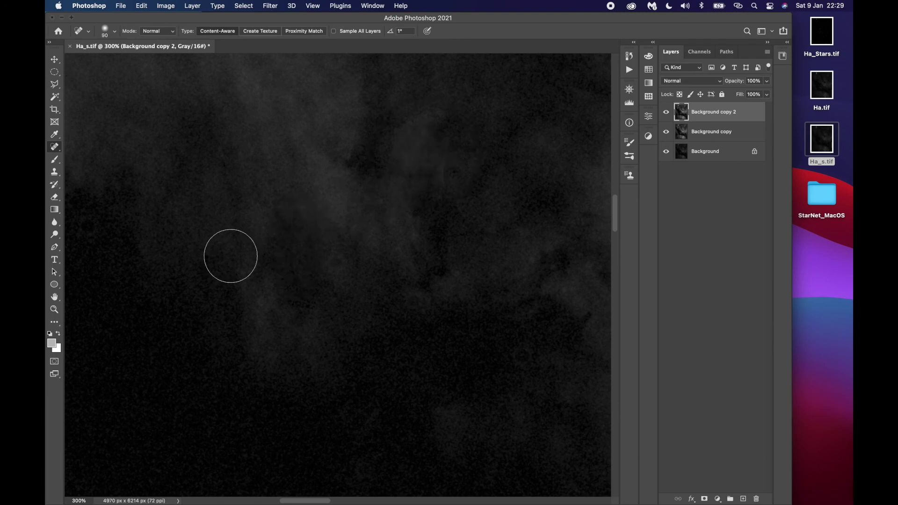
Step: Examine the brighter nebula areas and the surroundings of the large bright star glow for leftover star artifacts
scroll(253, 252, "right", 15)
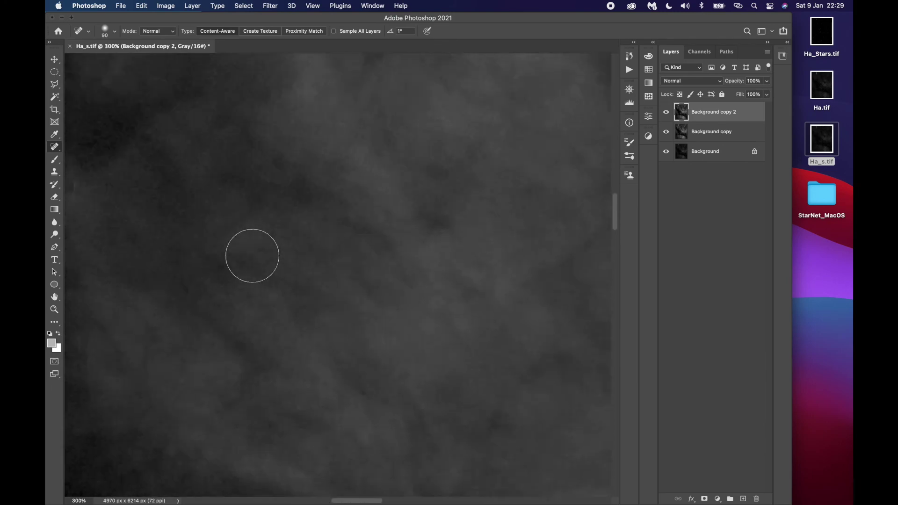
scroll(252, 255, "up", 10)
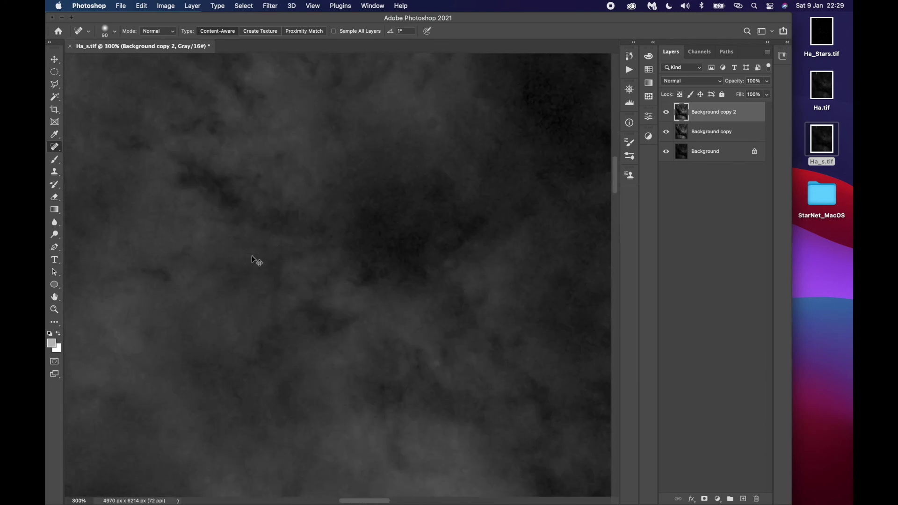
scroll(252, 255, "down", 5)
scroll(252, 255, "left", 8)
scroll(252, 256, "up", 4)
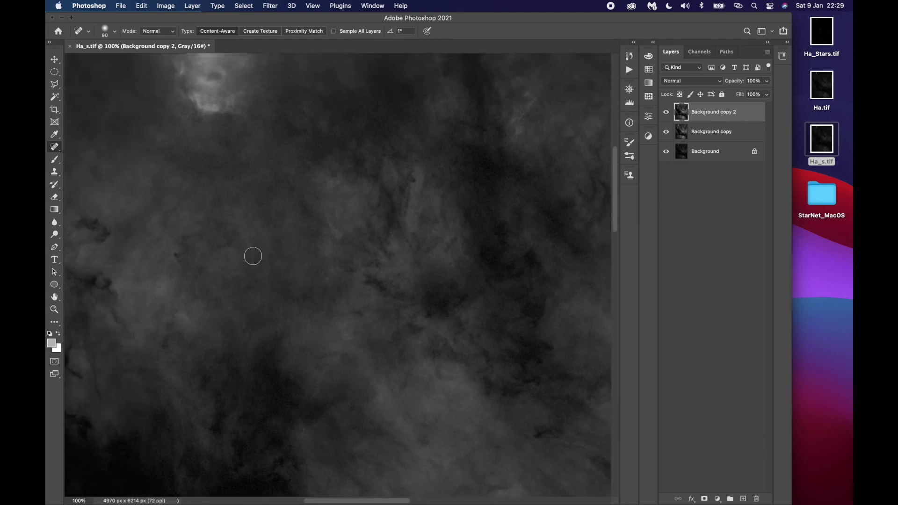
scroll(253, 256, "left", 6)
scroll(253, 256, "up", 2)
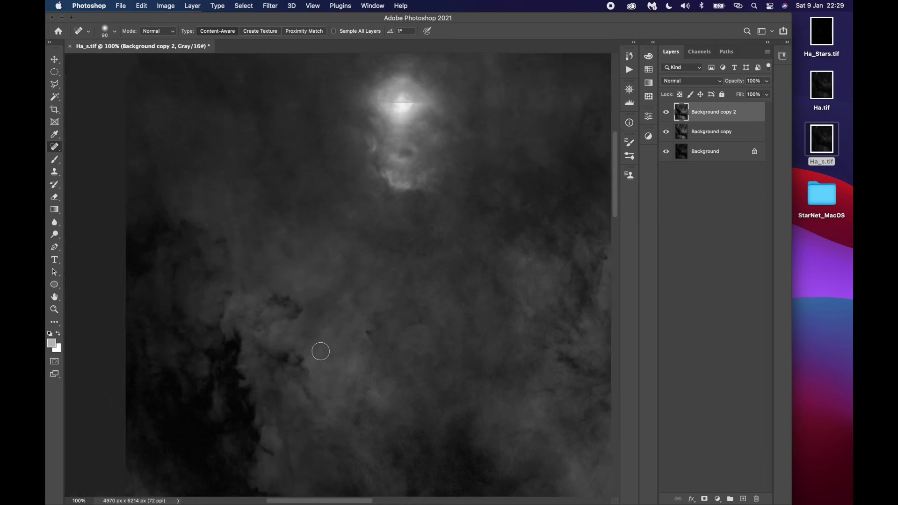
scroll(320, 352, "up", 6)
scroll(320, 351, "left", 3)
scroll(320, 351, "right", 4)
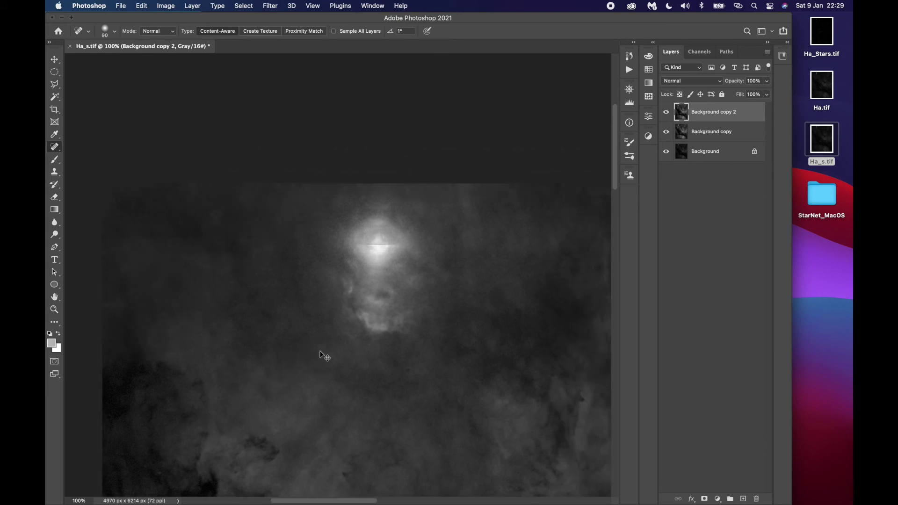
scroll(320, 351, "up", 5)
scroll(318, 351, "down", 2)
Step: Heal the faint star residue in the grey nebula below and left of the bright star using a 100 px healing brush
scroll(319, 351, "left", 5)
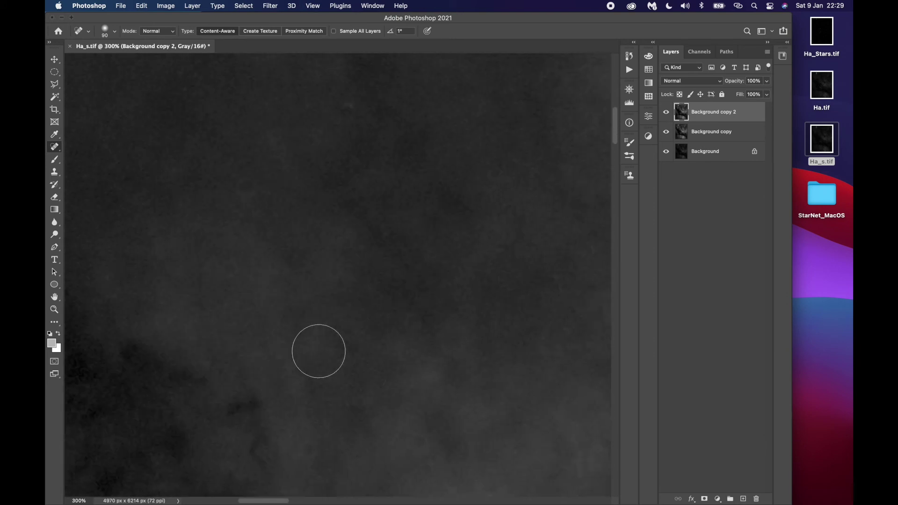
key("bracketright")
left_click(233, 176)
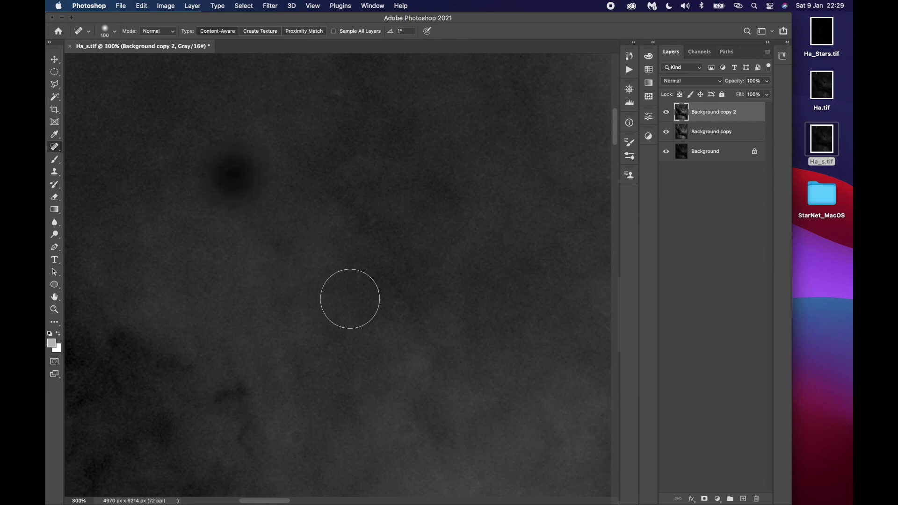
Step: Try to heal the large bright star glow and its horizontal seam with the healing brush enlarged to 600 px, and undo the heals
scroll(380, 324, "right", 5)
scroll(380, 324, "up", 2)
scroll(381, 324, "right", 5)
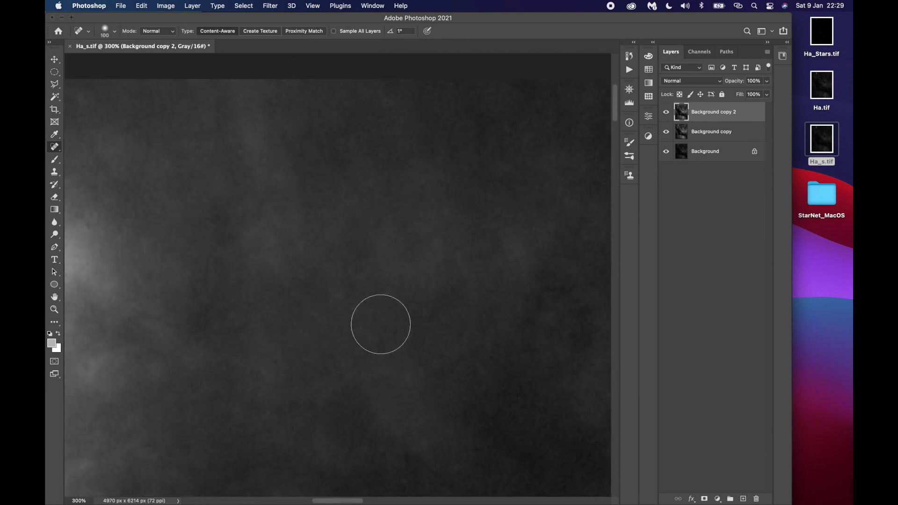
scroll(380, 322, "left", 8)
scroll(381, 323, "up", 2)
left_click(353, 347)
key("bracketright")
key("bracketright")
key("bracketright")
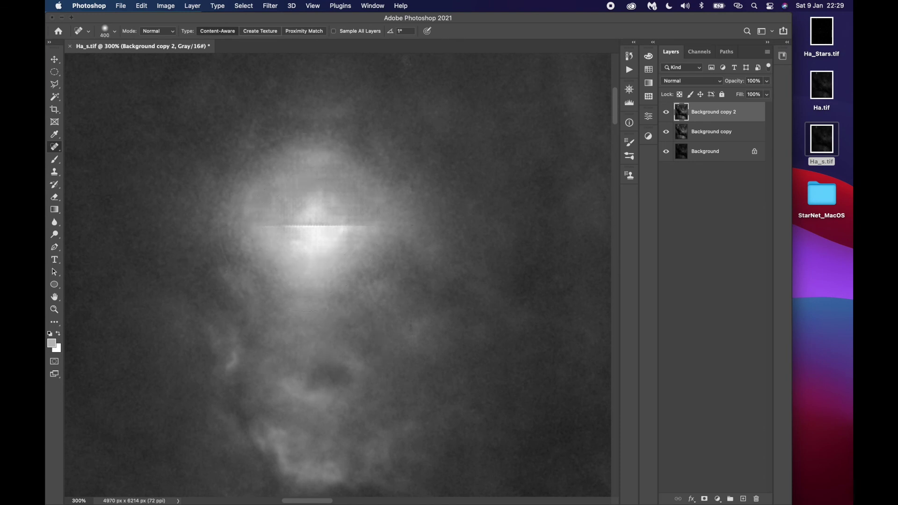
key("bracketright")
key("bracketright")
left_click(308, 218)
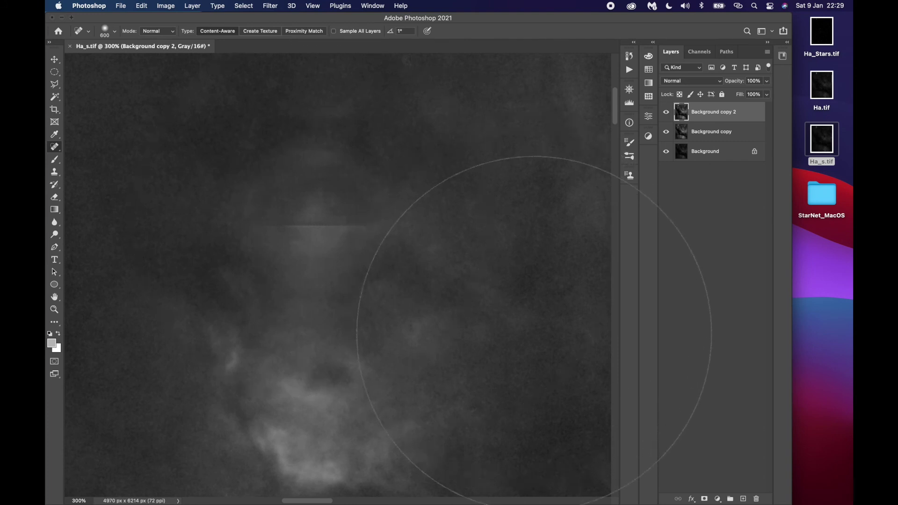
key("super+z")
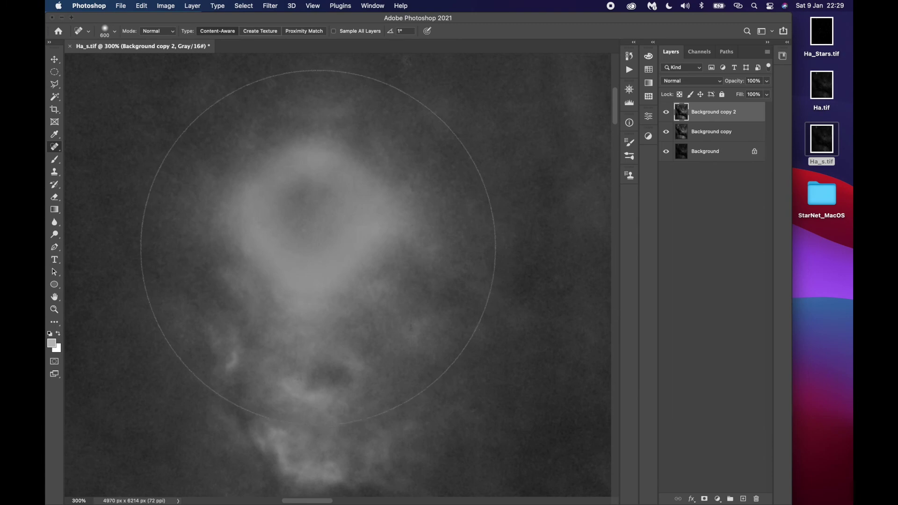
key("super+z")
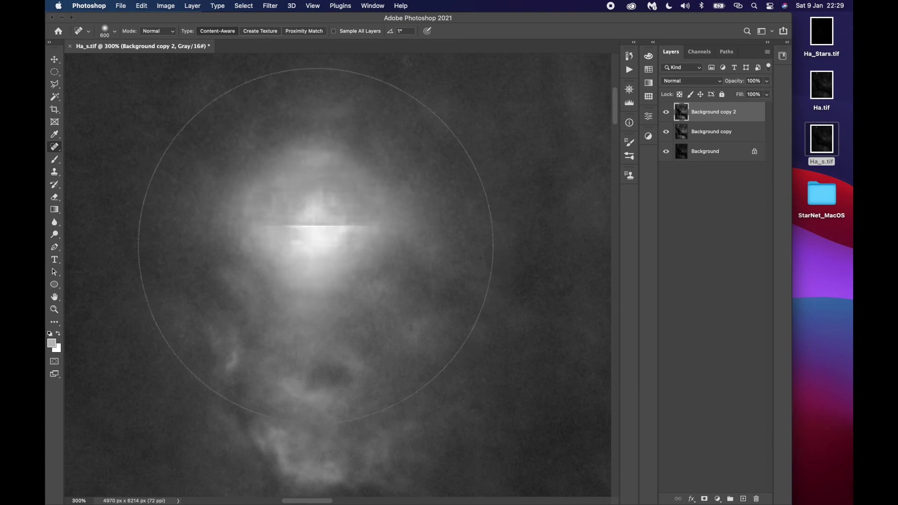
Step: Place Ha_Stars.tif from the desktop as a full-size layer above Background copy 2
key("super+0")
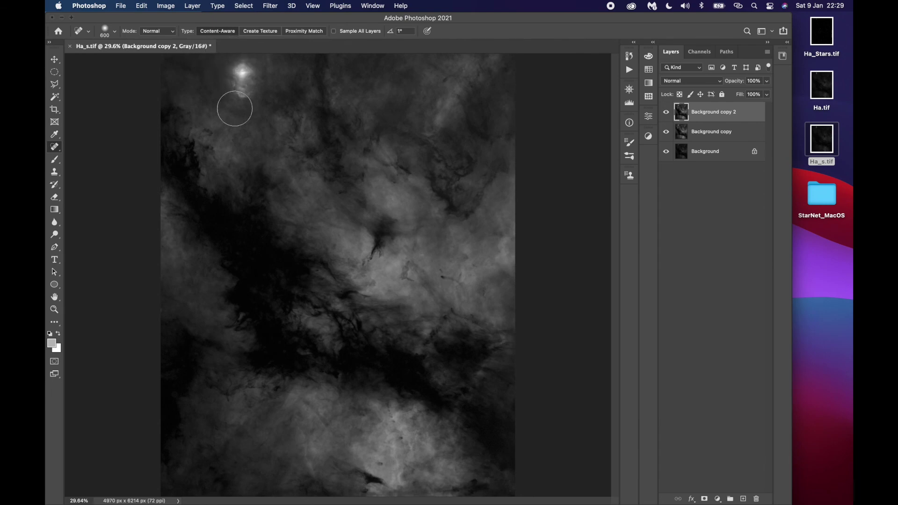
left_click(52, 61)
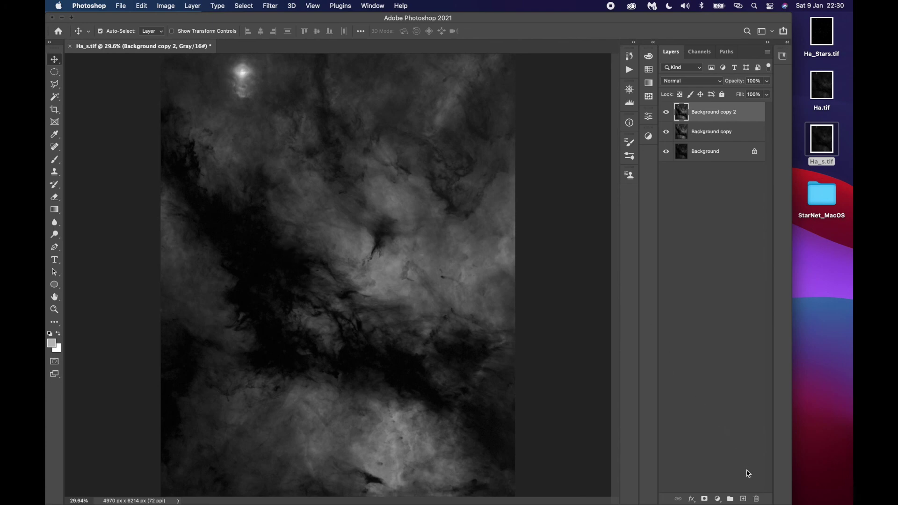
left_click(743, 499)
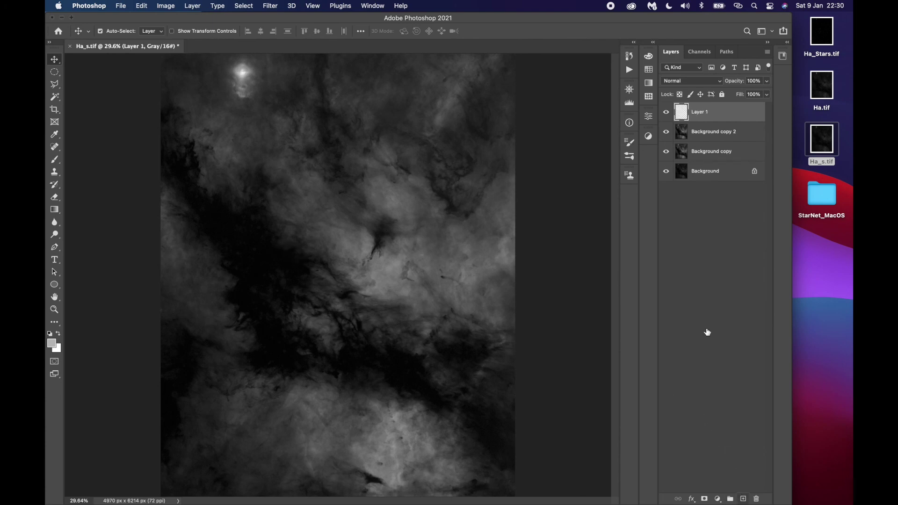
left_click_drag(822, 31, 342, 219)
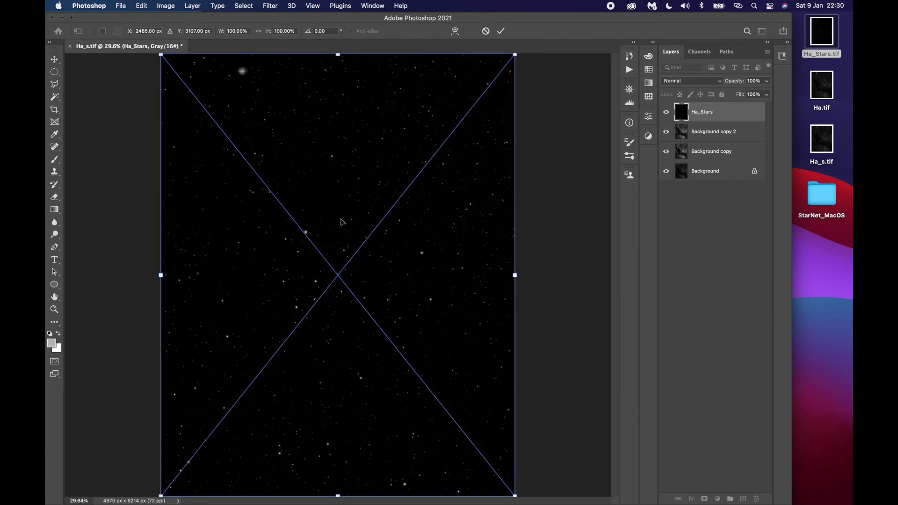
key("Return")
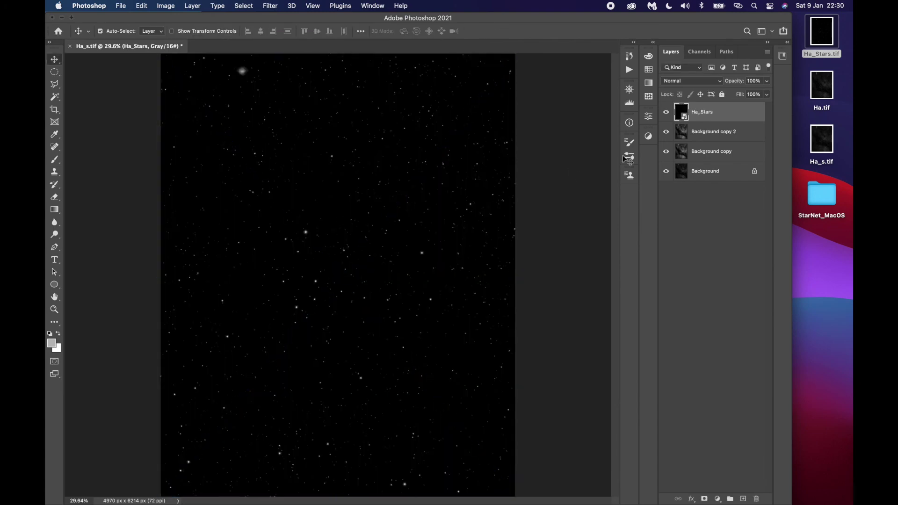
Step: Set the Ha_Stars layer's blend mode to Linear Dodge (Add) to combine the stars with the nebula
left_click(666, 113)
left_click(666, 113)
left_click(669, 83)
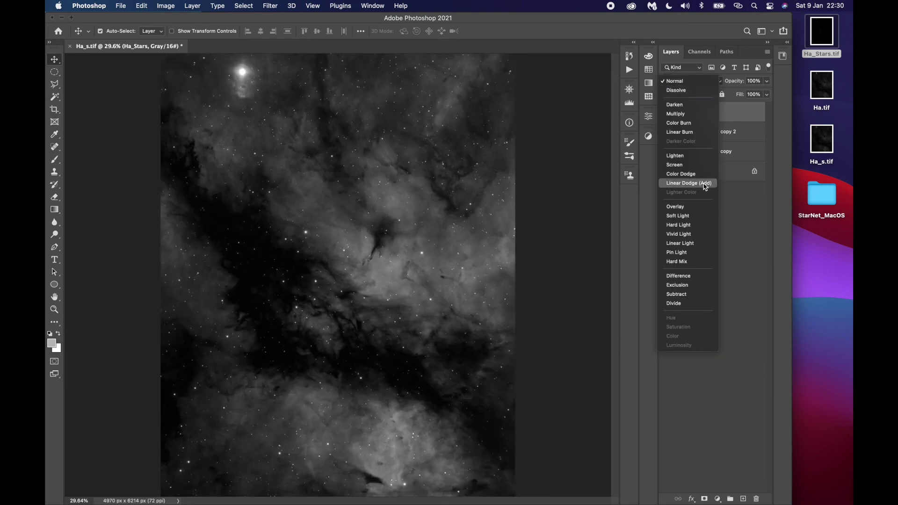
left_click(705, 185)
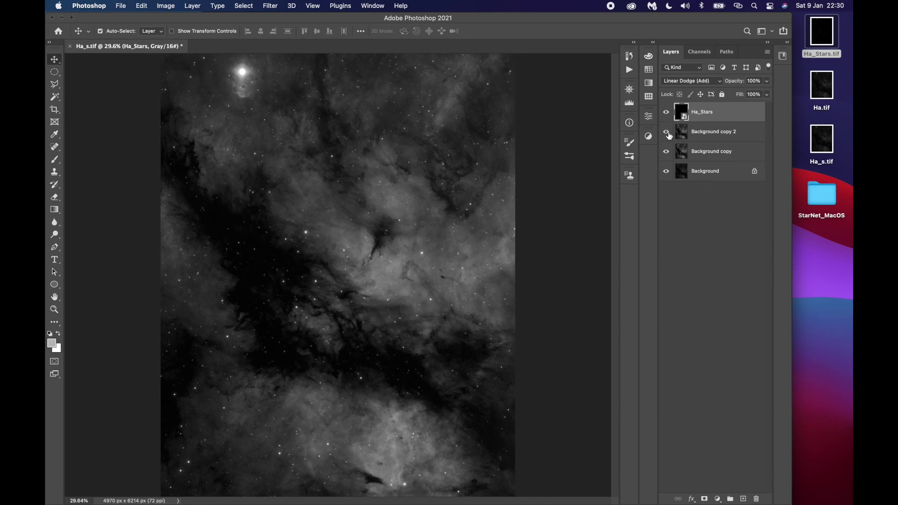
Step: Examine the recombined stars over the nebula at 100% and review the blend mode options, keeping Linear Dodge (Add)
left_click(667, 112)
key("super+plus")
key("super+plus")
key("super+plus")
key("super+plus")
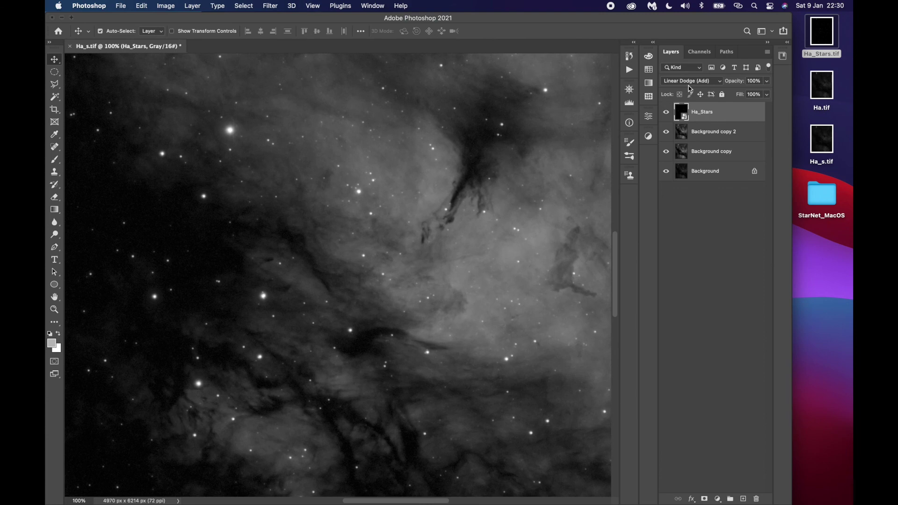
left_click(689, 84)
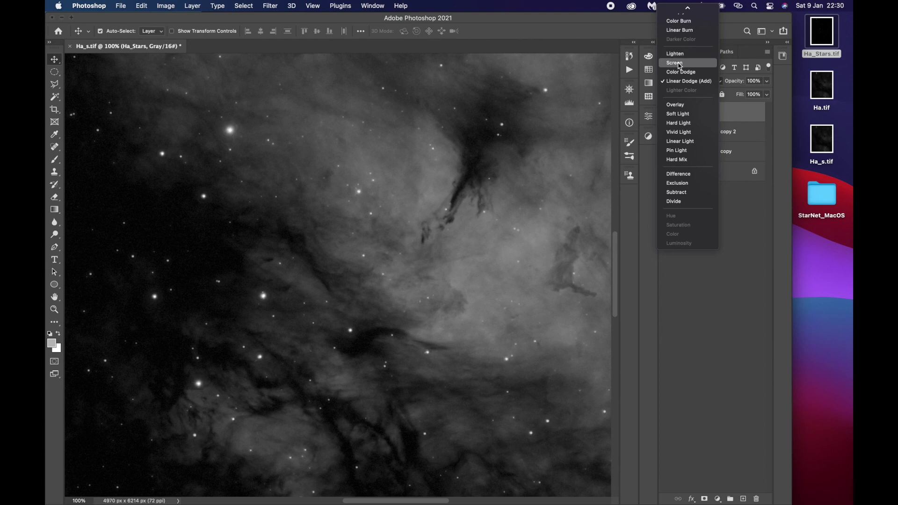
left_click(700, 82)
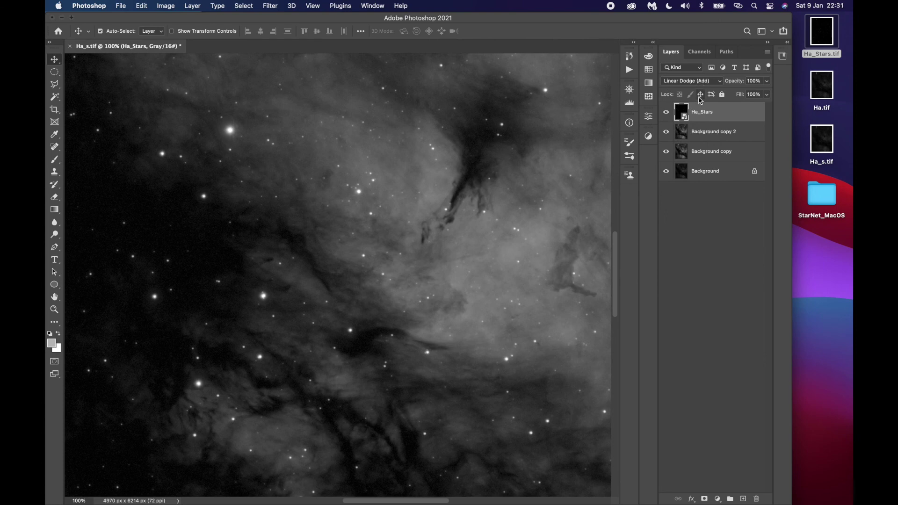
key("super+0")
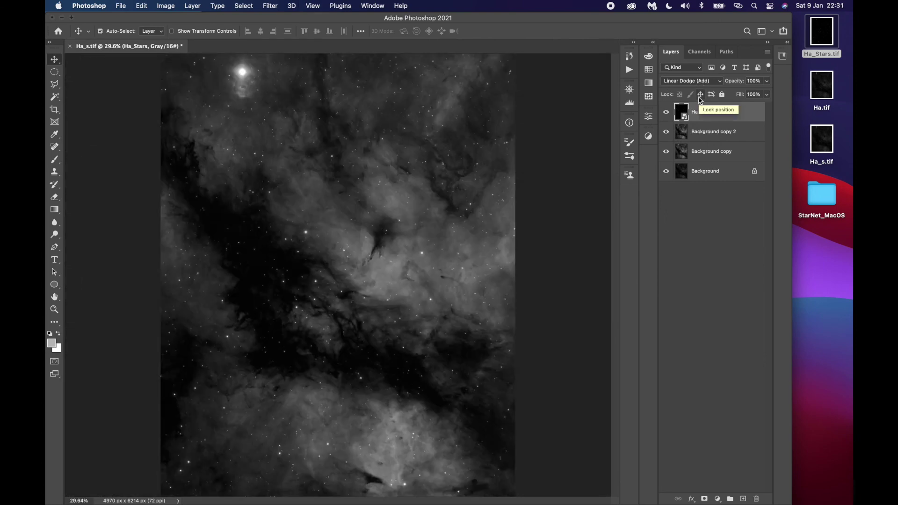
Step: Duplicate the Background copy 2 layer beneath the Ha_Stars layer
left_click(697, 135)
left_click_drag(699, 136, 743, 498)
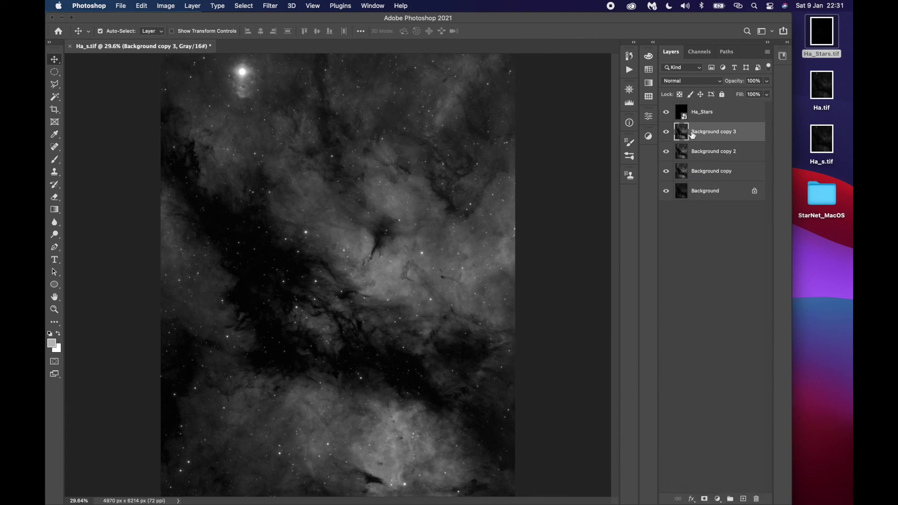
Step: Compare the image with and without the Ha_Stars layer, and start a Curves adjustment on that layer
left_click(667, 113)
left_click(666, 113)
left_click(704, 113)
key("super+m")
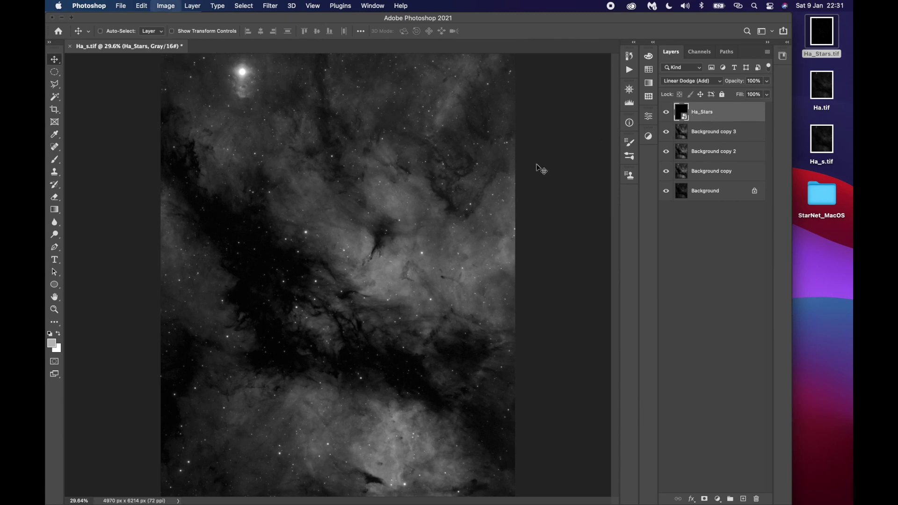